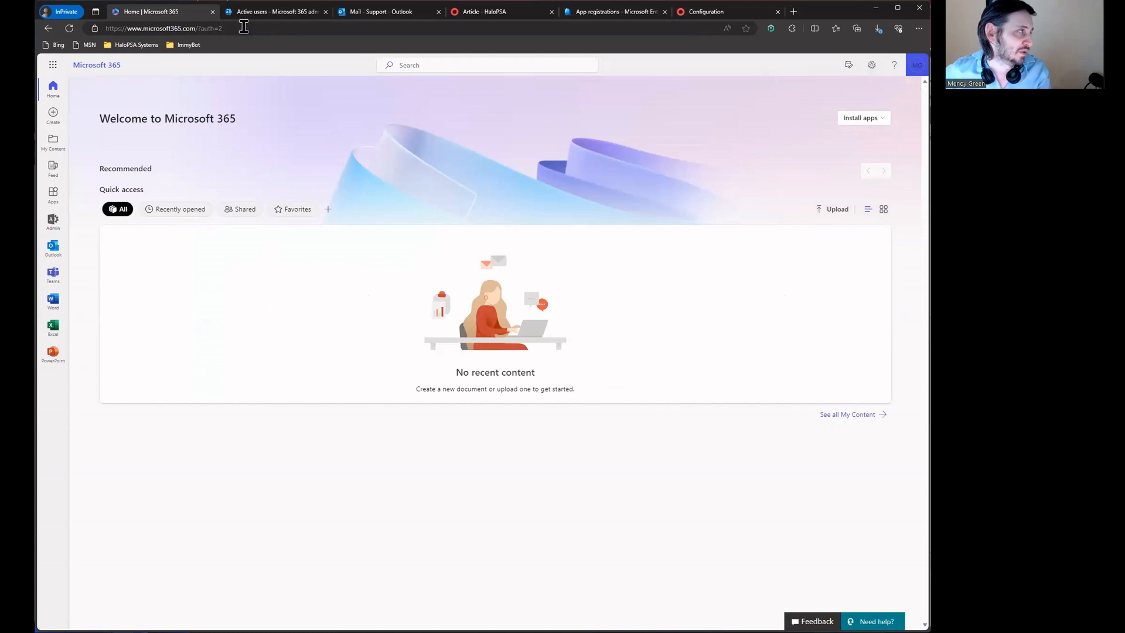
Look over the active users in Microsoft 365 admin center and the support mailbox in Outlook.
{"action": "scroll", "coordinate": [410, 293], "scroll_direction": "down", "scroll_amount": 2}
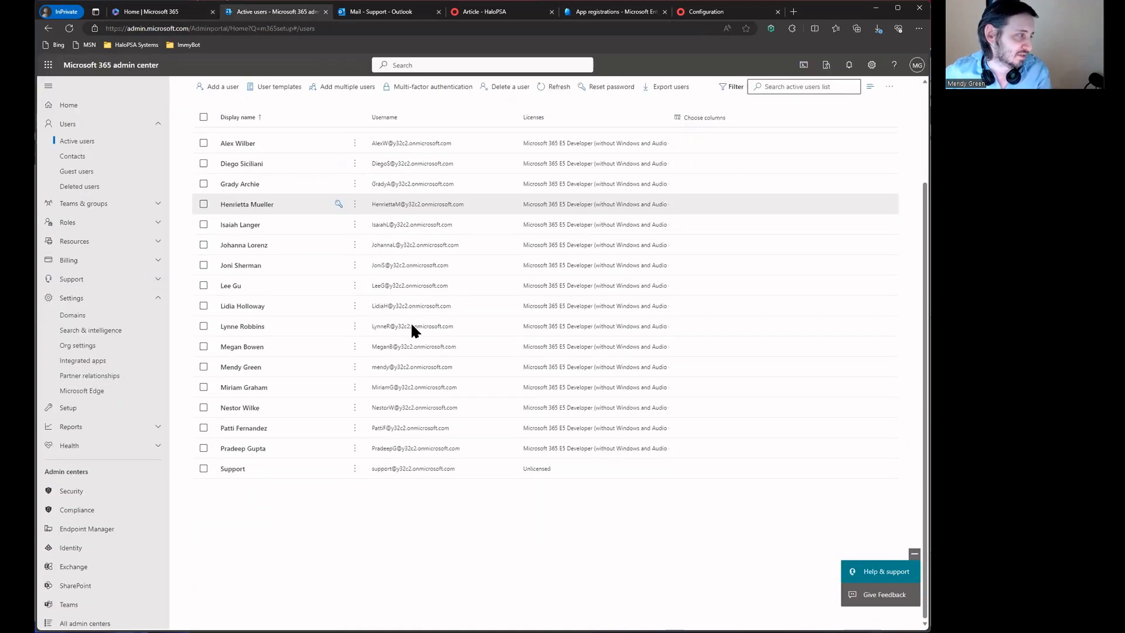
{"action": "scroll", "coordinate": [415, 395], "scroll_direction": "up", "scroll_amount": 2}
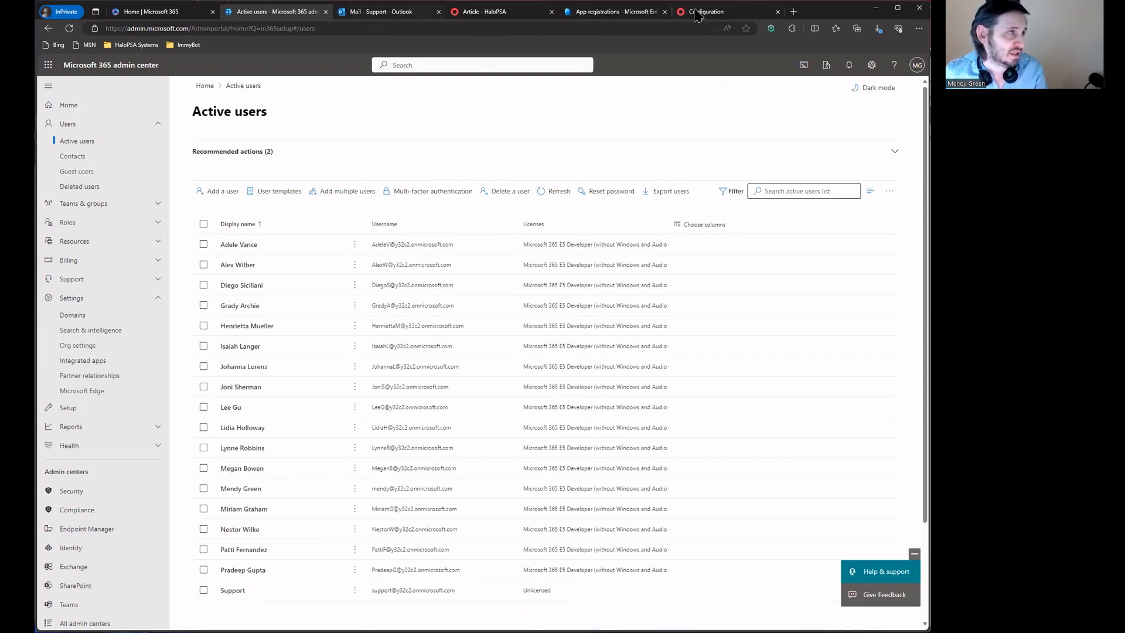
{"action": "left_click", "coordinate": [390, 12]}
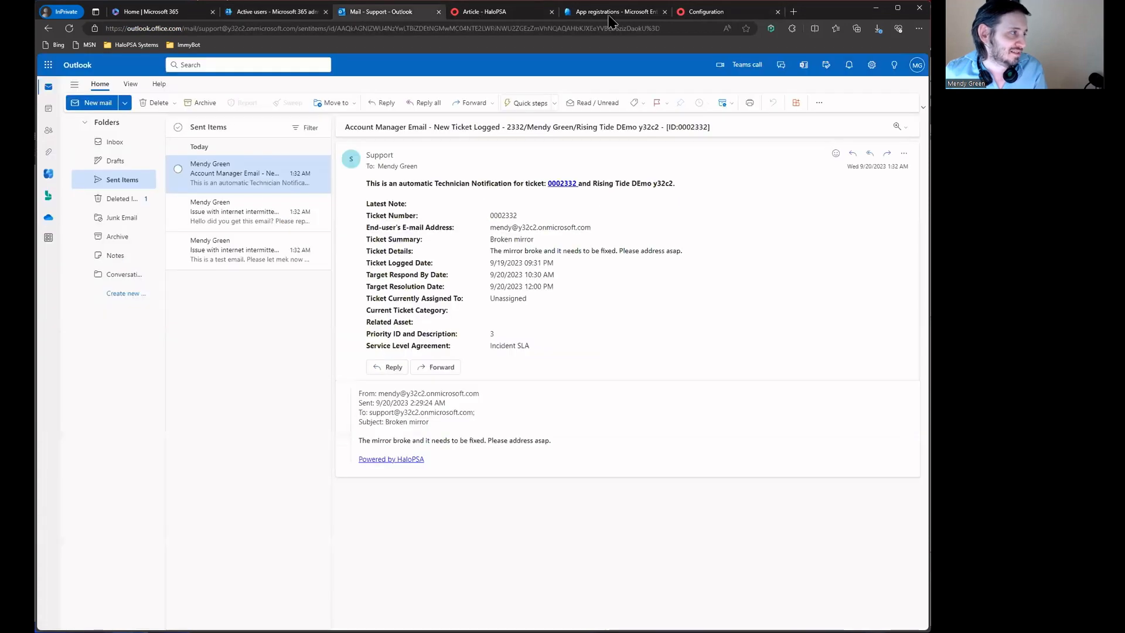
Switch to the app registrations in Microsoft Entra admin center and refresh the list of applications.
{"action": "left_click", "coordinate": [510, 11]}
{"action": "left_click", "coordinate": [618, 12]}
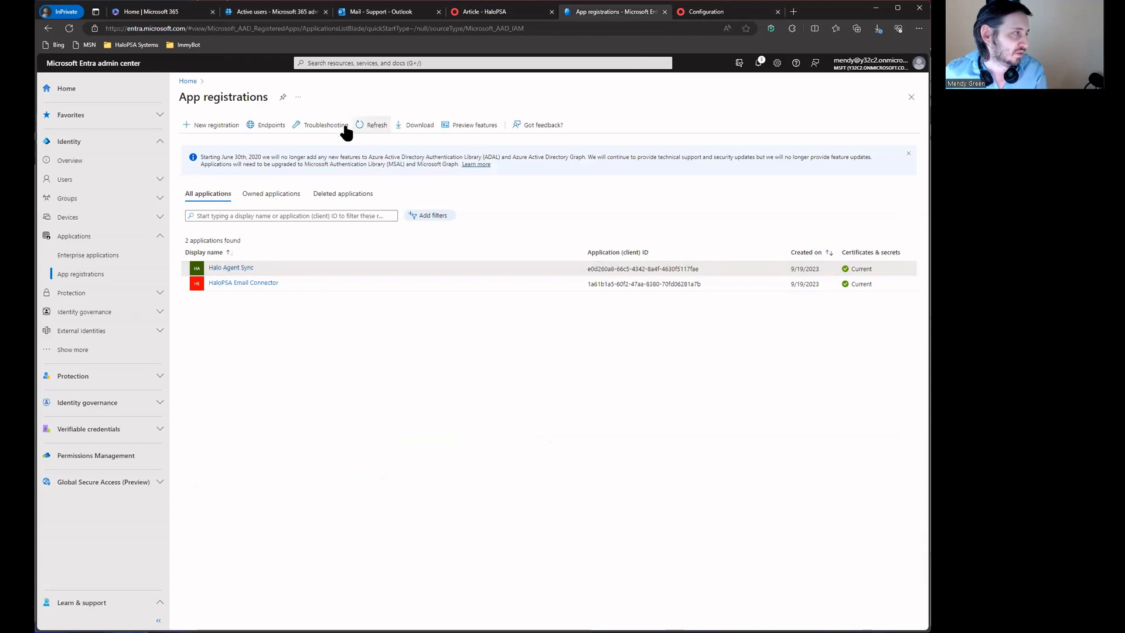
{"action": "left_click", "coordinate": [369, 125]}
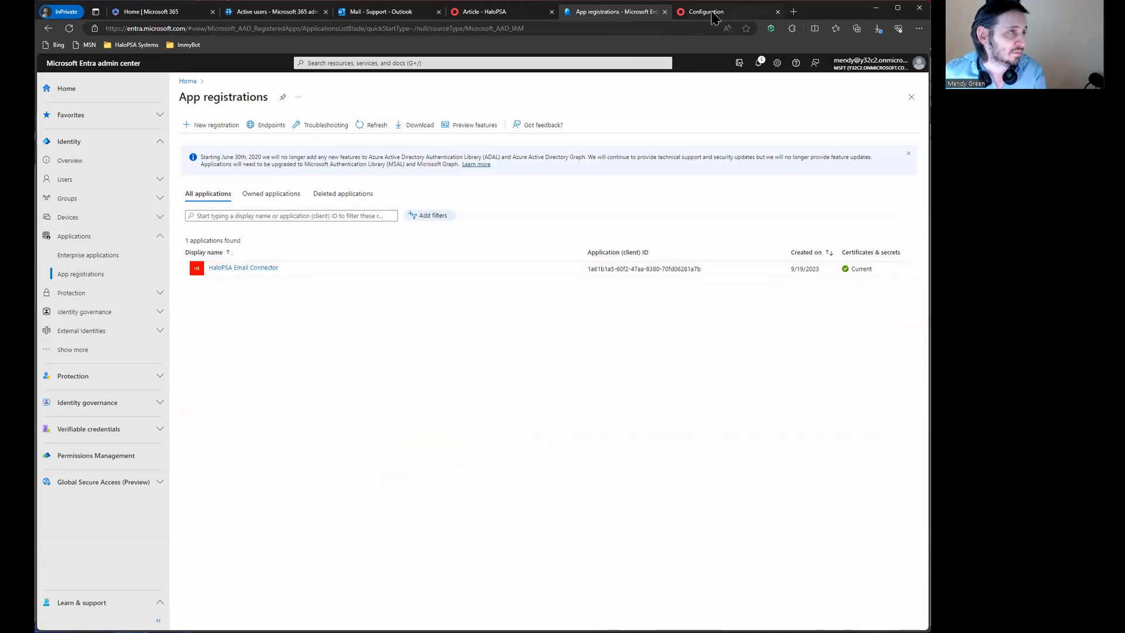
Switch to the HaloPSA configuration and view the Office 365 Support mailbox in the email settings.
{"action": "left_click", "coordinate": [683, 14]}
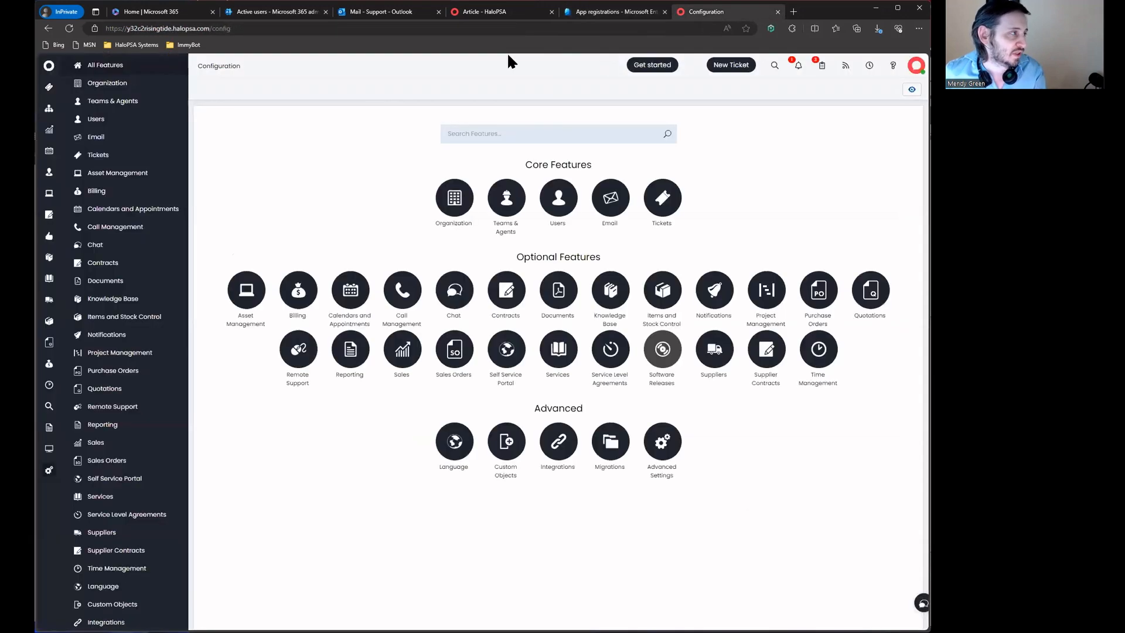
{"action": "left_click", "coordinate": [612, 214]}
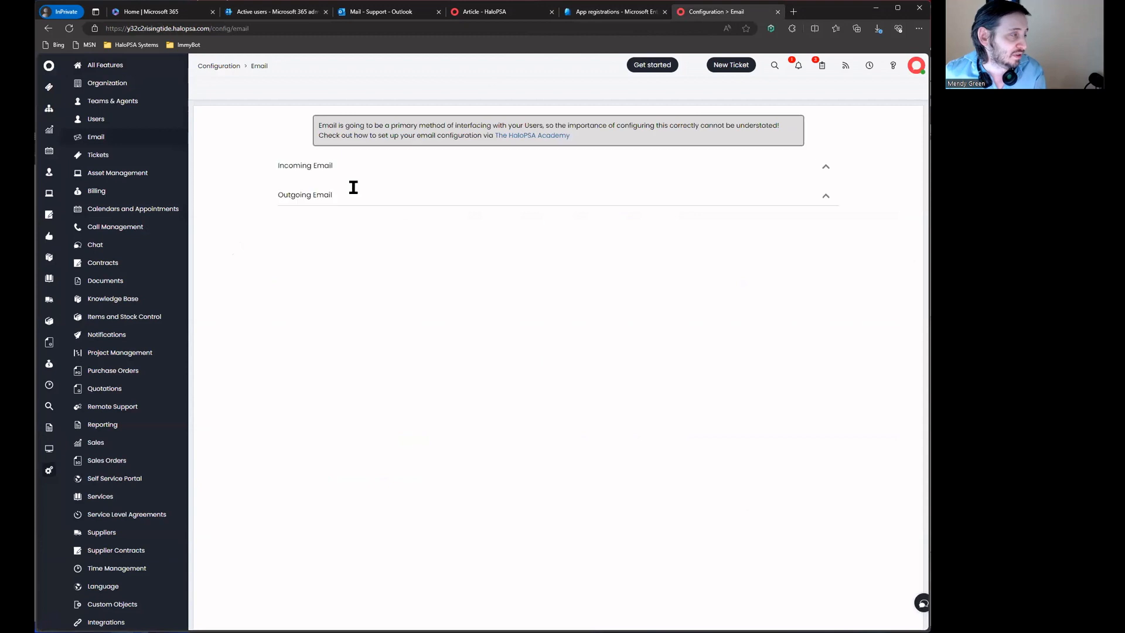
{"action": "left_click", "coordinate": [299, 212]}
{"action": "left_click", "coordinate": [279, 158]}
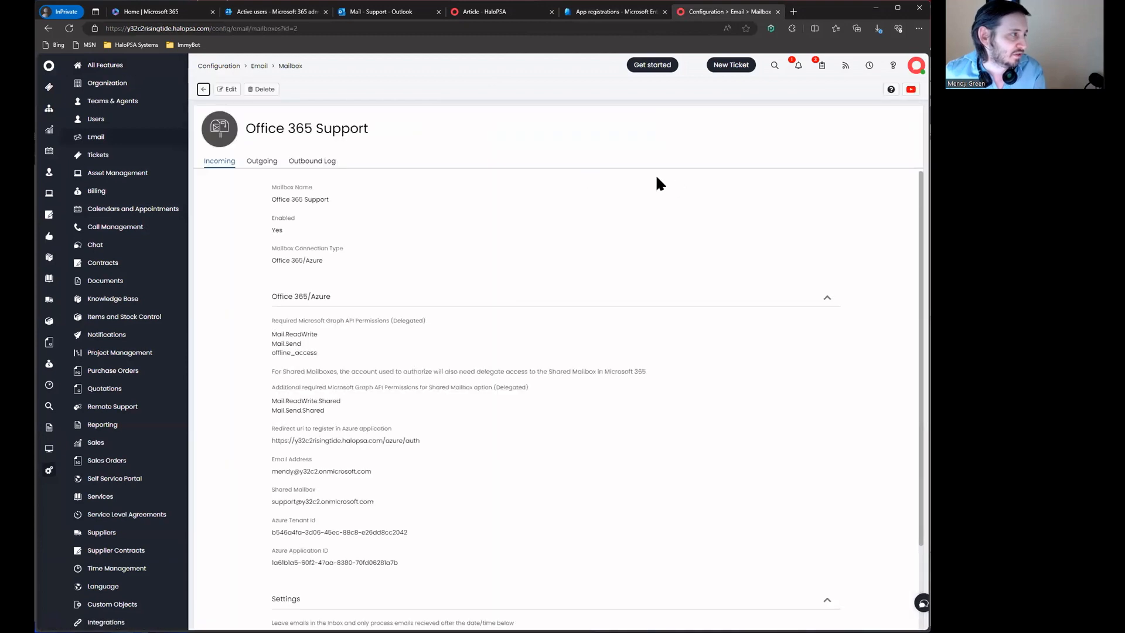
Open the Azure Active Directory integration settings in HaloPSA, checking its Azure tenants list.
{"action": "left_click", "coordinate": [232, 67]}
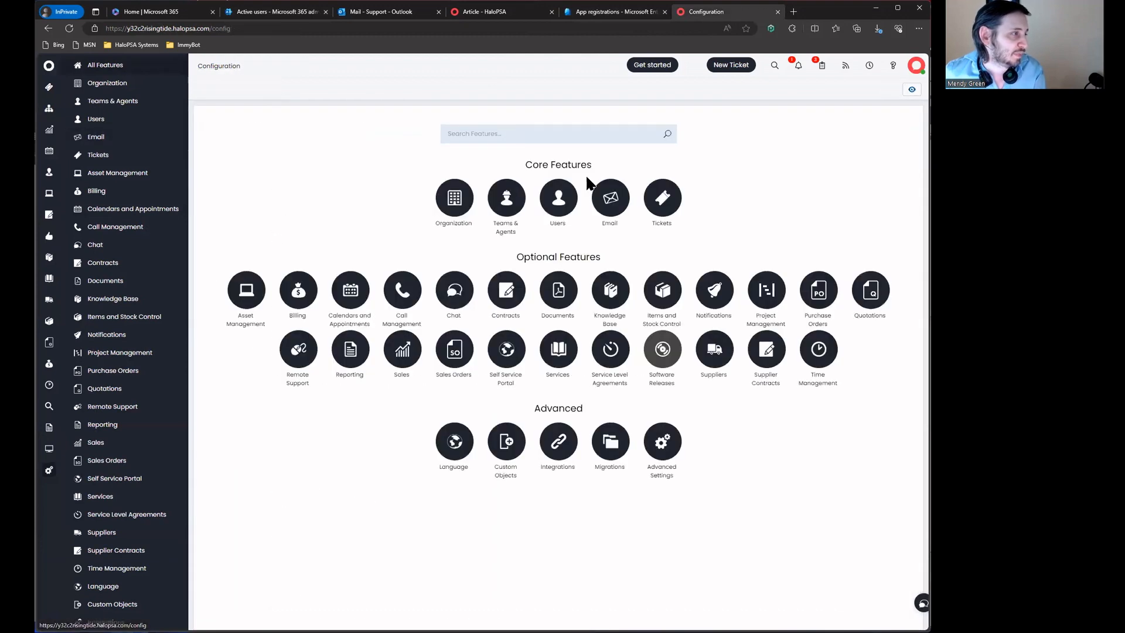
{"action": "left_click", "coordinate": [562, 447]}
{"action": "left_click", "coordinate": [453, 200]}
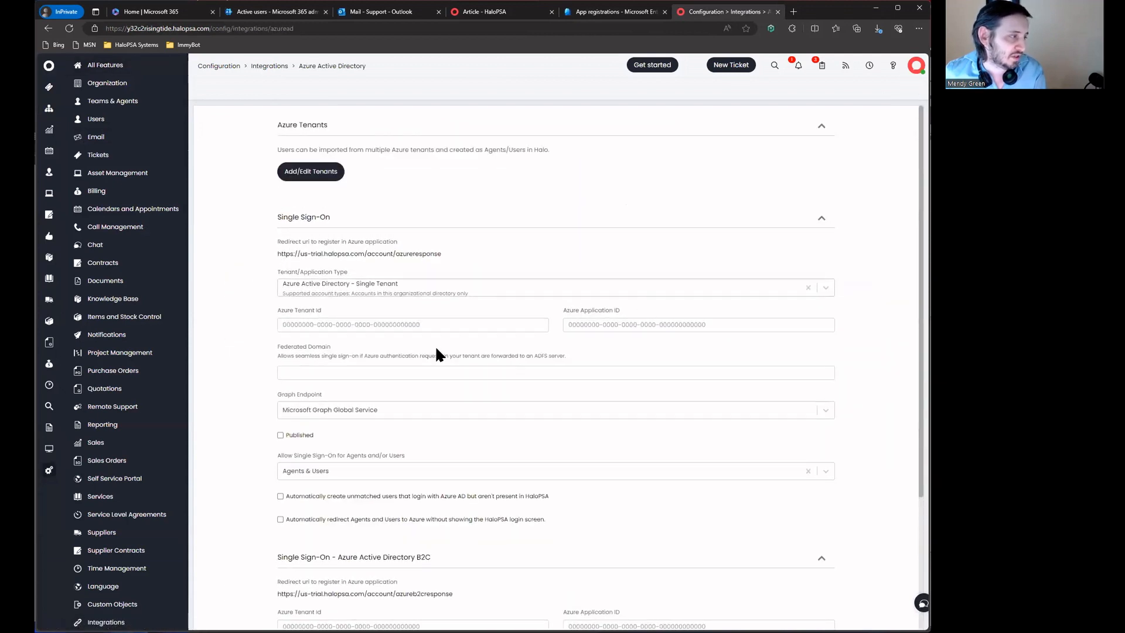
{"action": "left_click", "coordinate": [310, 171]}
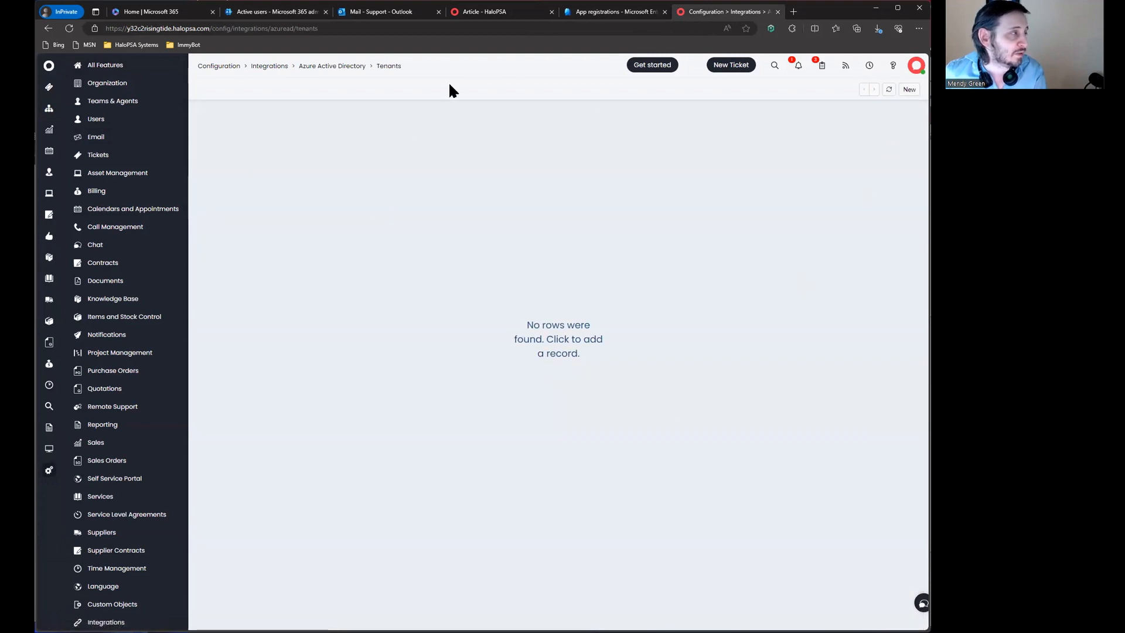
{"action": "left_click", "coordinate": [345, 67]}
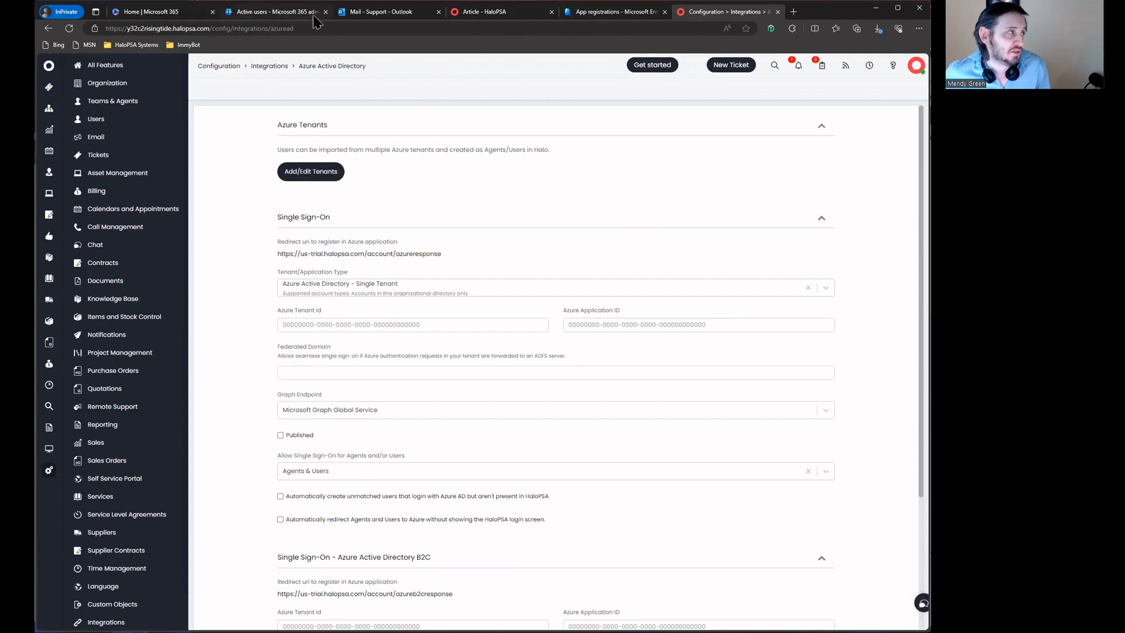
Return to the Entra app registrations and compare the owned applications with all applications.
{"action": "left_click", "coordinate": [612, 11]}
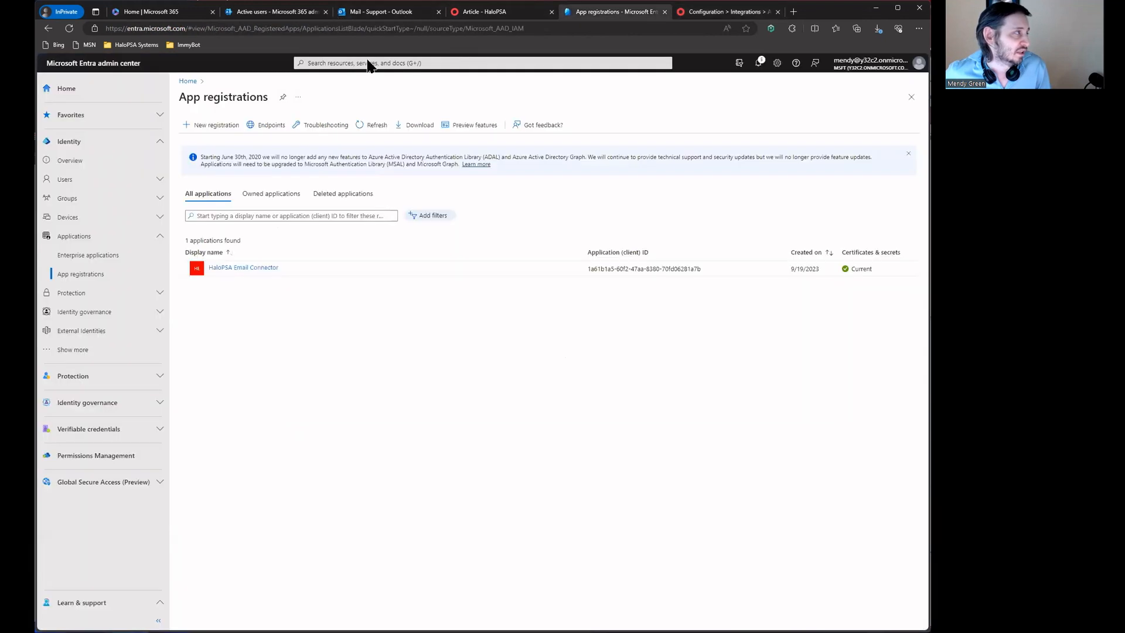
{"action": "left_click_drag", "start_coordinate": [121, 28], "coordinate": [434, 60]}
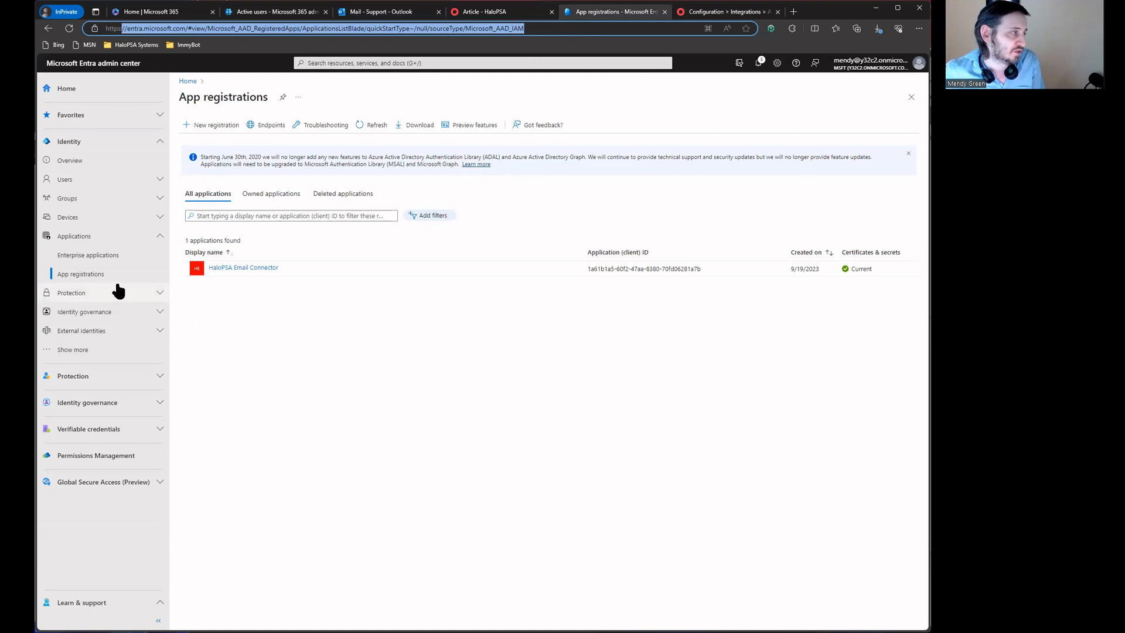
{"action": "left_click", "coordinate": [101, 142]}
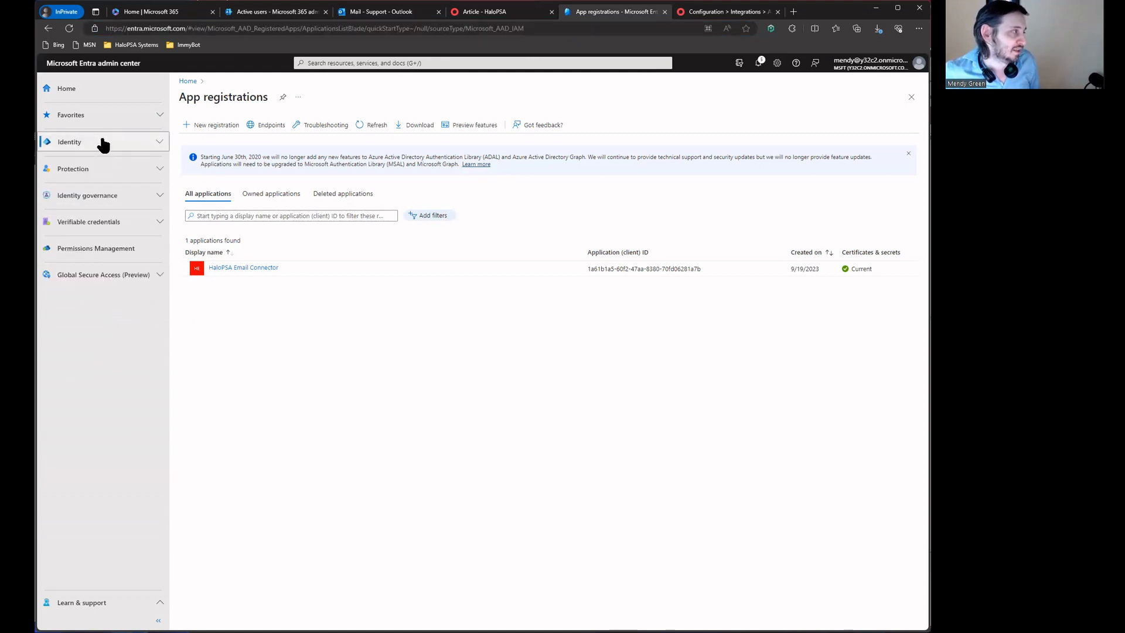
{"action": "left_click", "coordinate": [100, 142]}
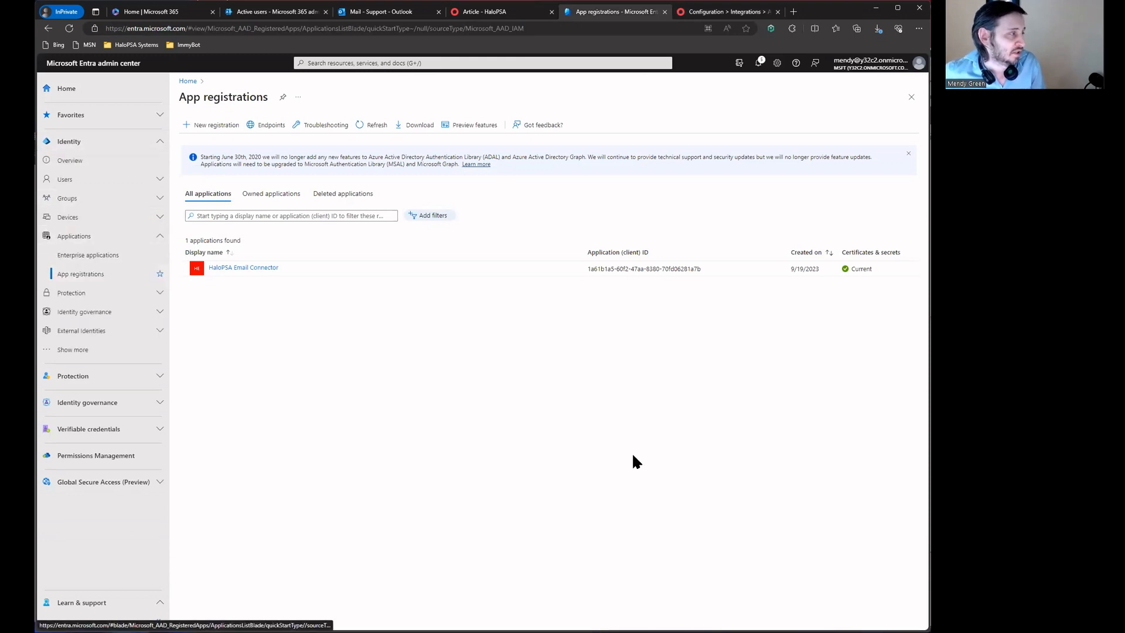
{"action": "left_click", "coordinate": [271, 194]}
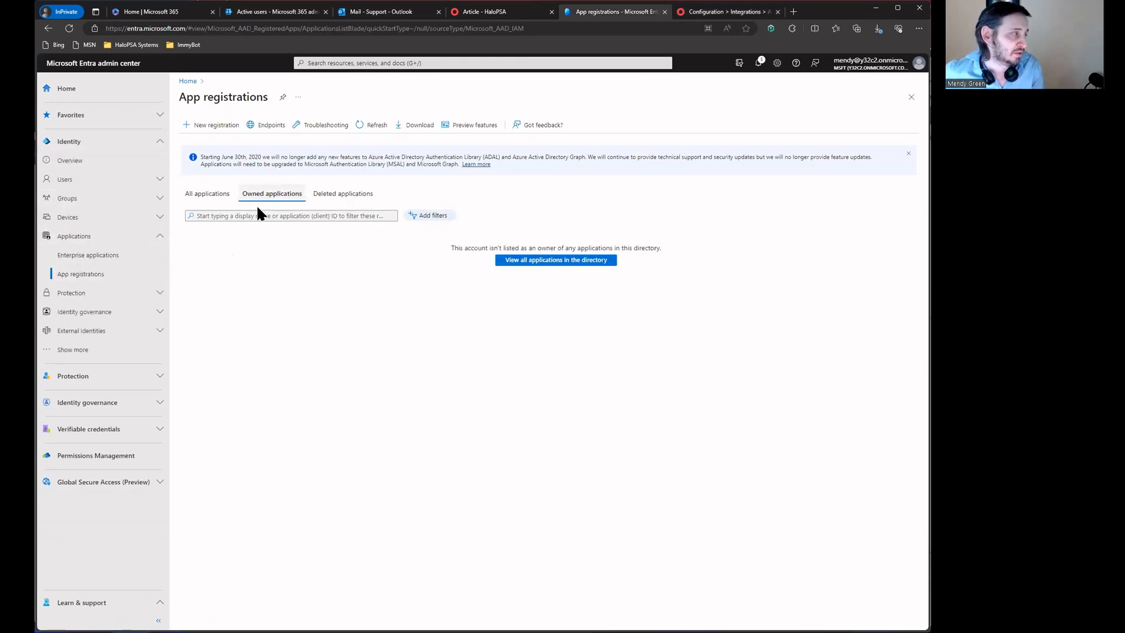
{"action": "left_click", "coordinate": [214, 197]}
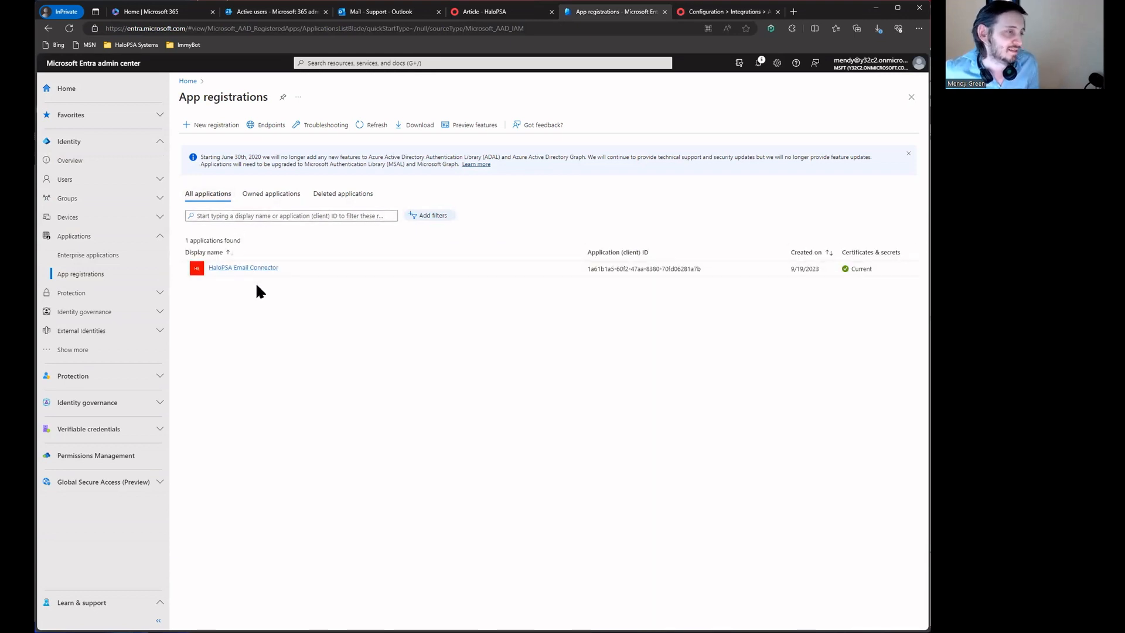
Start a new app registration and name it "Rising Tide Support Portal".
{"action": "left_click", "coordinate": [217, 126]}
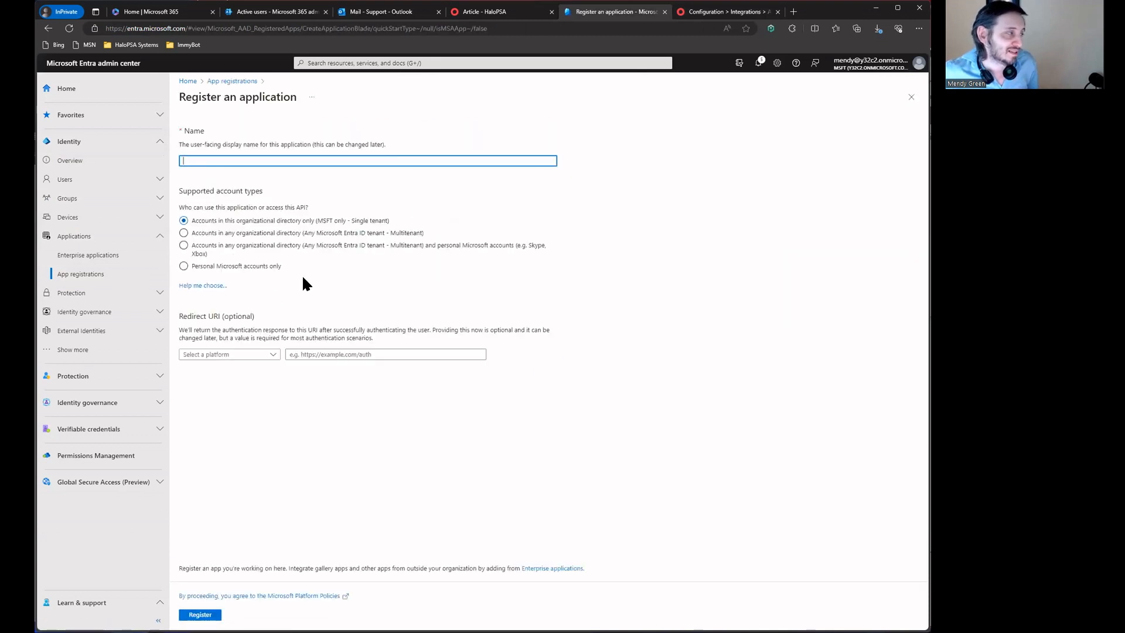
{"action": "left_click_drag", "start_coordinate": [177, 129], "coordinate": [457, 149]}
{"action": "left_click", "coordinate": [476, 159]}
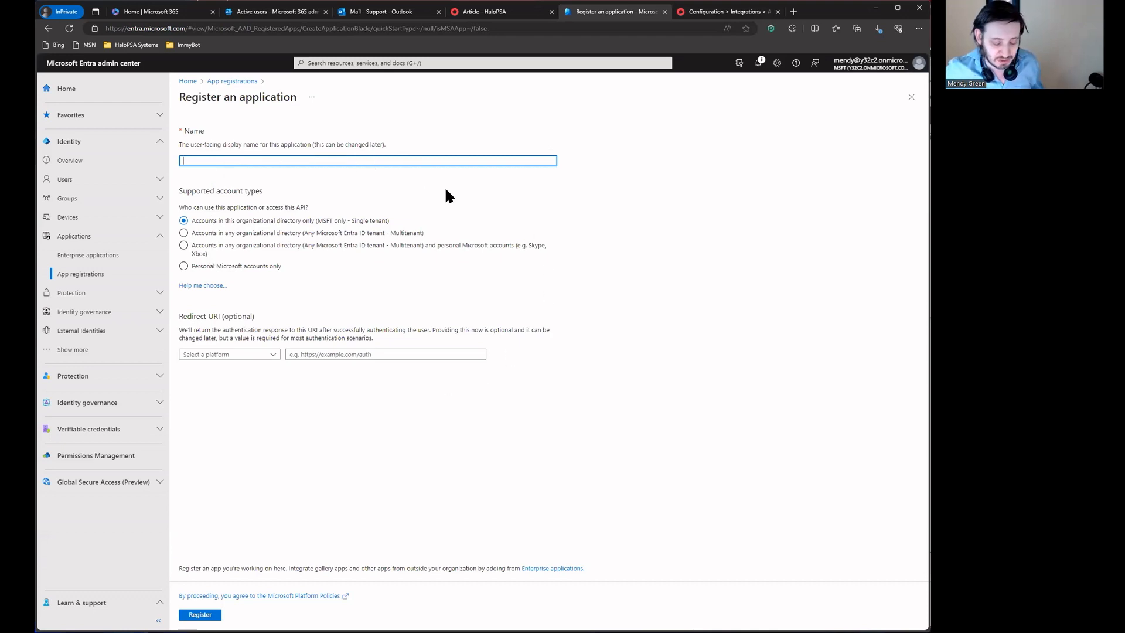
{"action": "type", "text": "Rising Tide "}
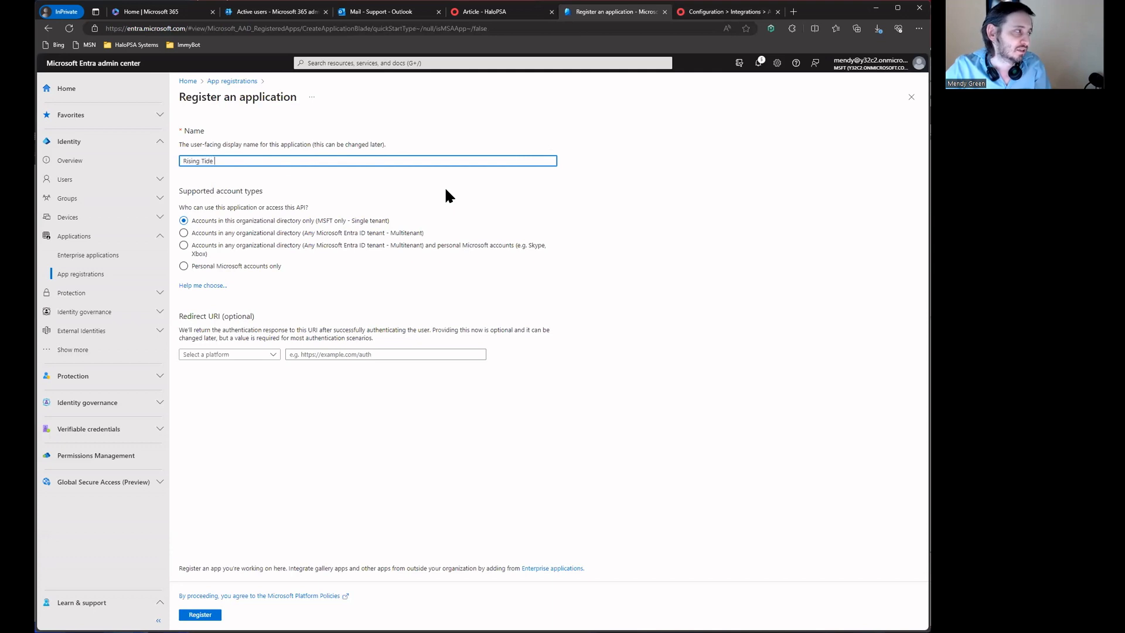
{"action": "type", "text": "Supor"}
{"action": "type", "text": "port Portal"}
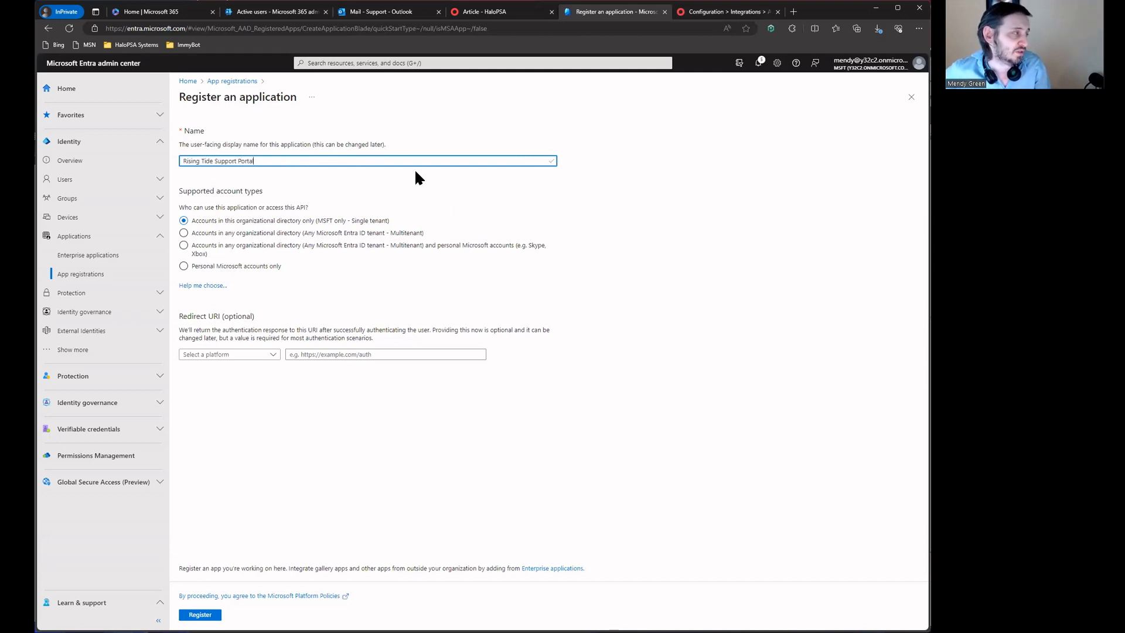
{"action": "left_click_drag", "start_coordinate": [283, 158], "coordinate": [176, 157]}
{"action": "left_click", "coordinate": [294, 157]}
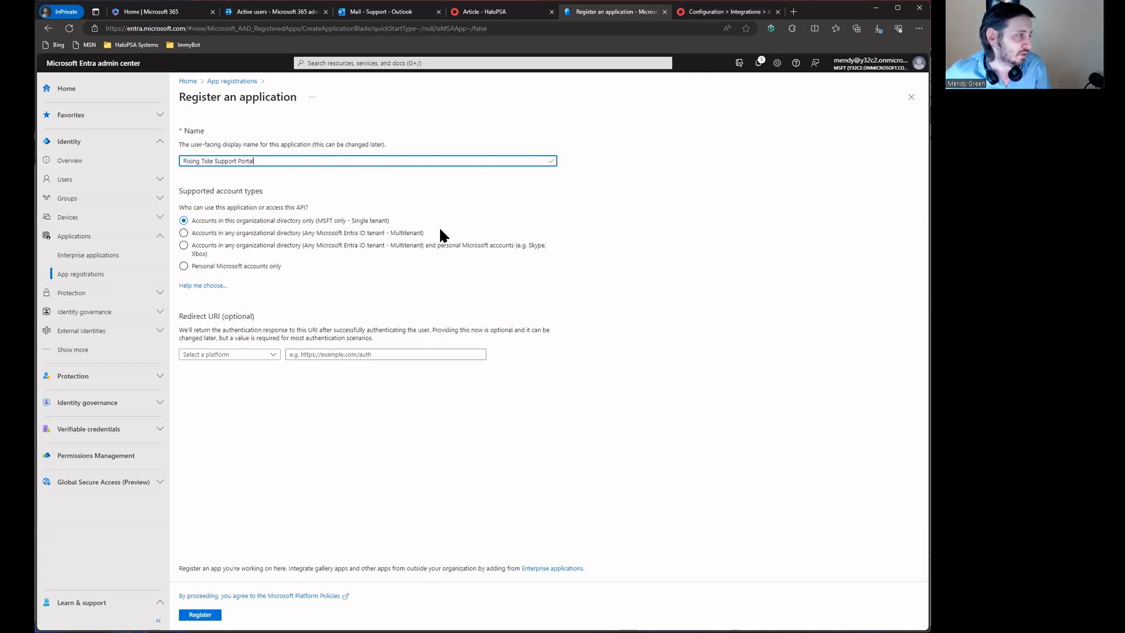
Allow accounts in any organizational directory (Multitenant) and choose Web as the redirect URI platform.
{"action": "left_click", "coordinate": [257, 234]}
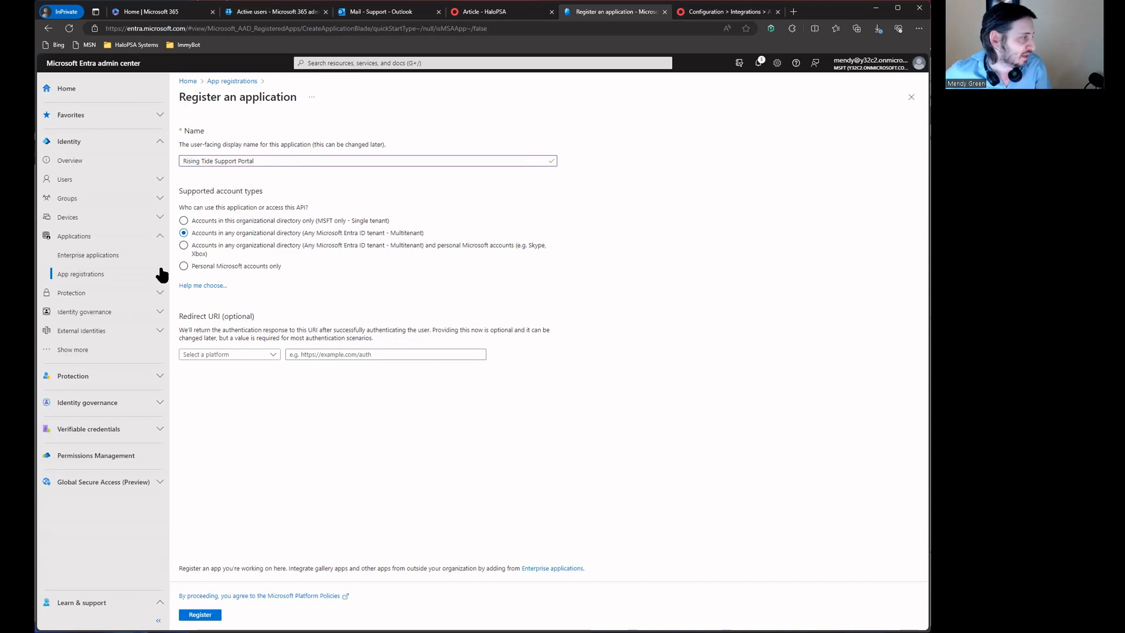
{"action": "left_click", "coordinate": [223, 355]}
{"action": "left_click", "coordinate": [268, 385]}
{"action": "left_click", "coordinate": [346, 354]}
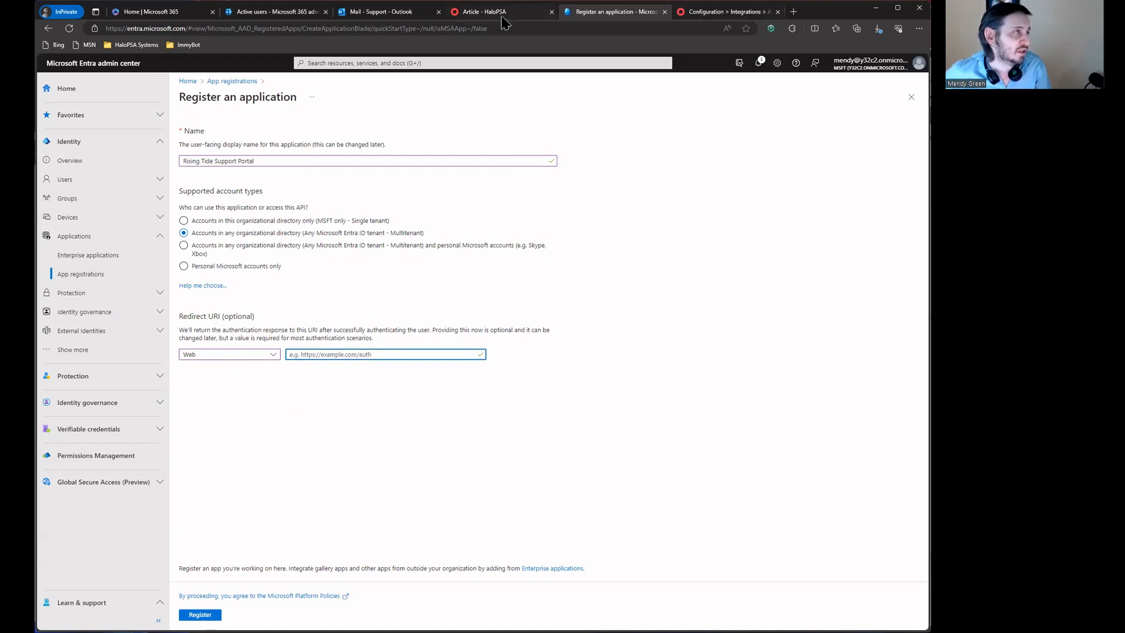
{"action": "left_click", "coordinate": [726, 11]}
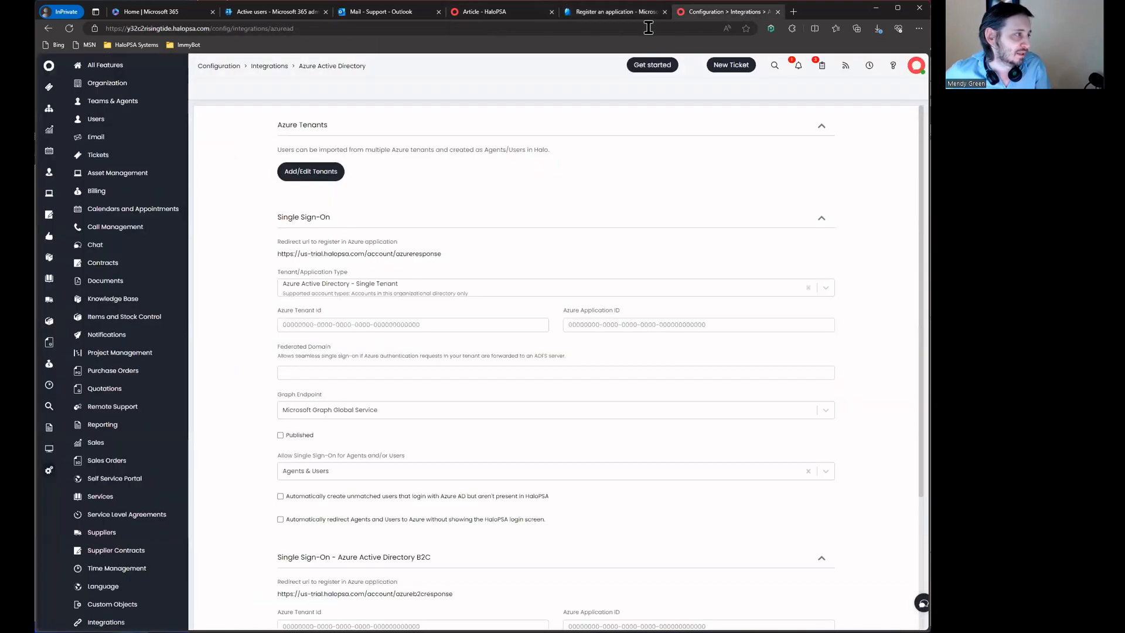
{"action": "left_click_drag", "start_coordinate": [446, 254], "coordinate": [272, 254]}
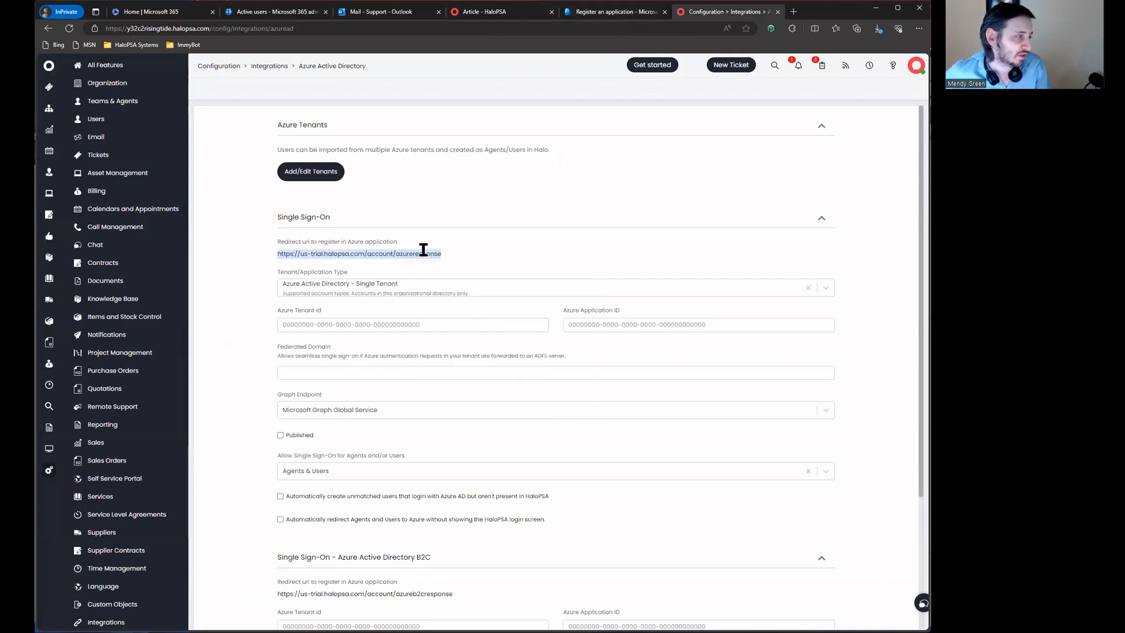
{"action": "left_click_drag", "start_coordinate": [276, 253], "coordinate": [445, 253]}
{"action": "key", "text": "ctrl+c"}
{"action": "left_click", "coordinate": [615, 12]}
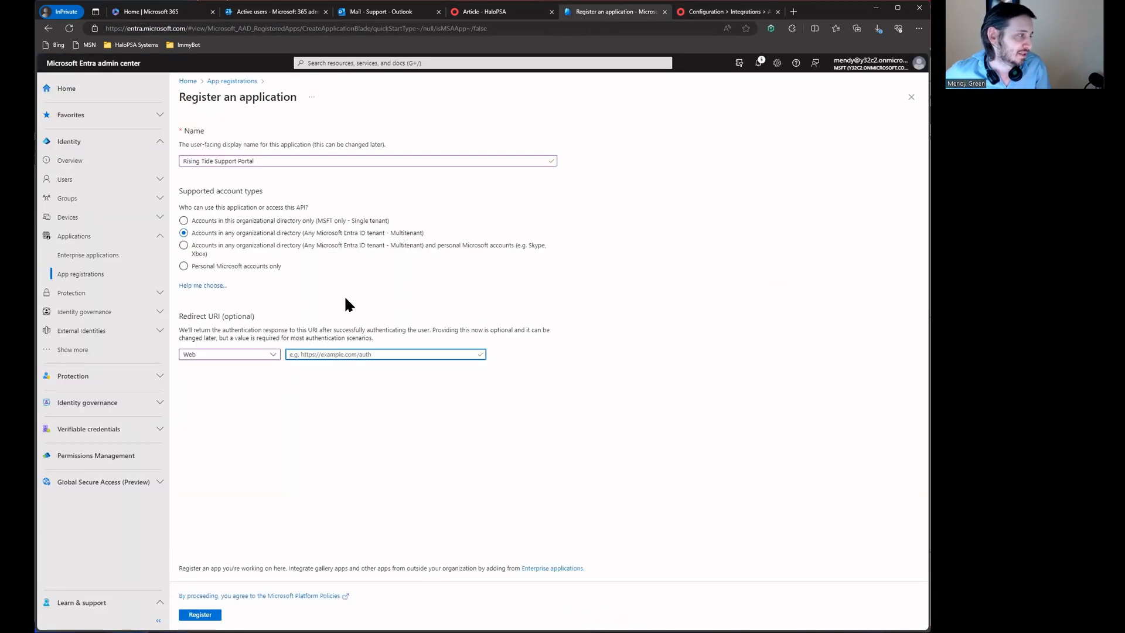
{"action": "left_click", "coordinate": [348, 356]}
{"action": "key", "text": "ctrl+v"}
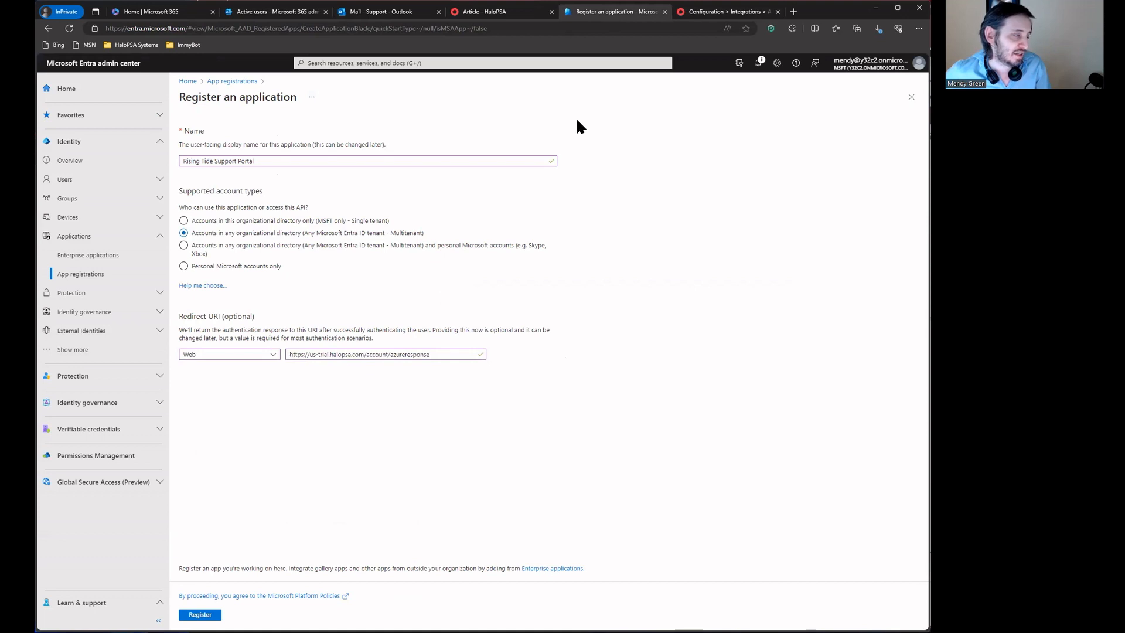
{"action": "key", "text": "Return"}
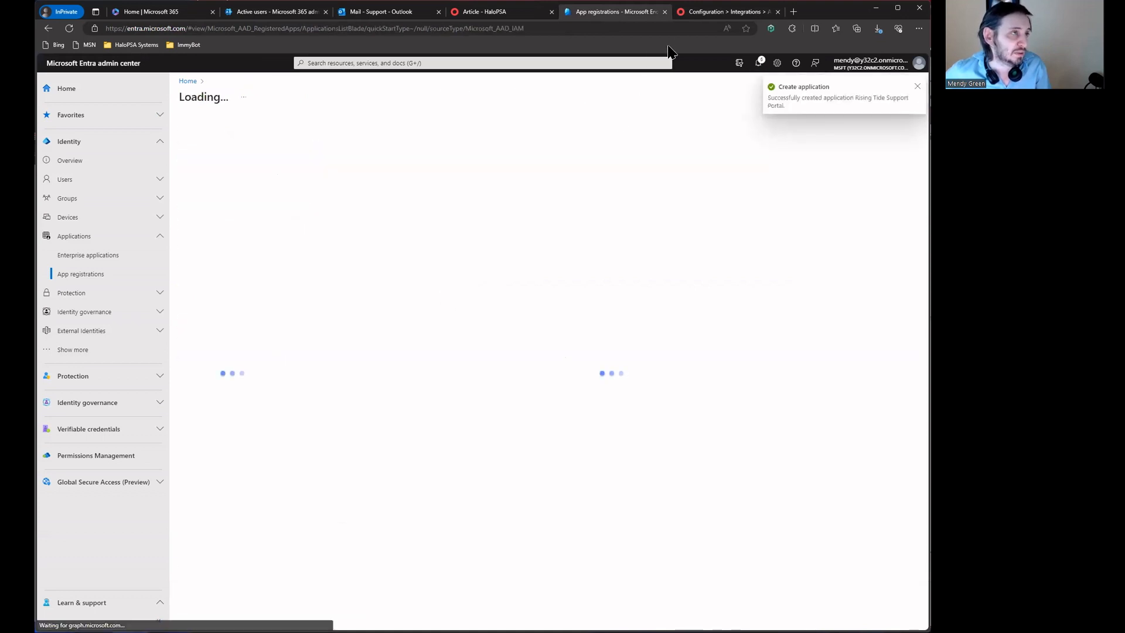
{"action": "left_click", "coordinate": [703, 13]}
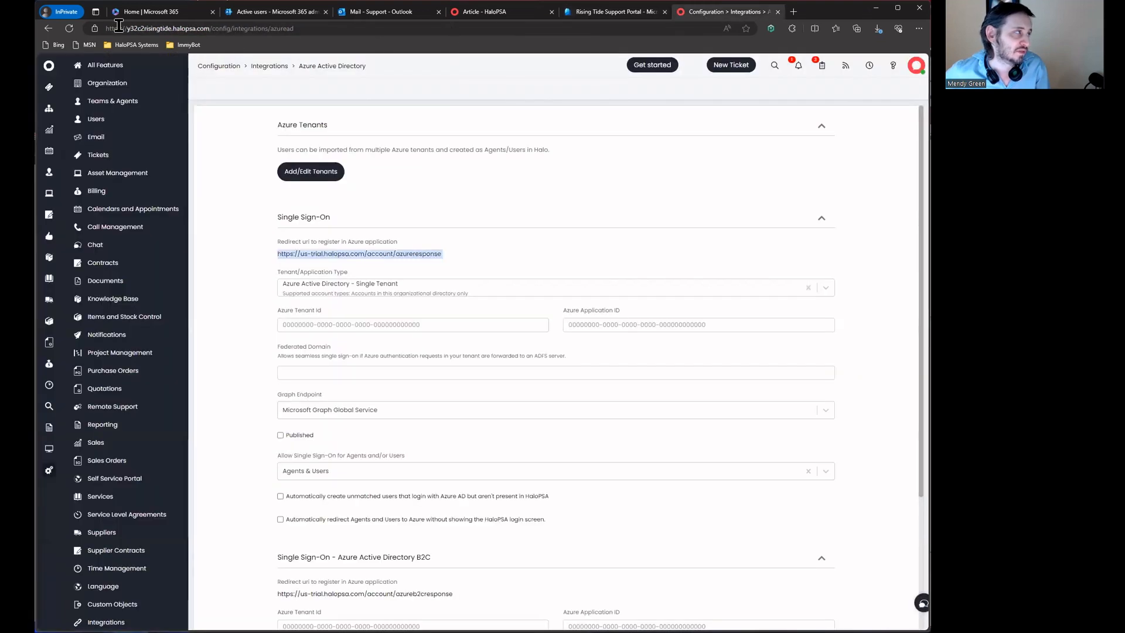
{"action": "left_click_drag", "start_coordinate": [209, 28], "coordinate": [105, 34]}
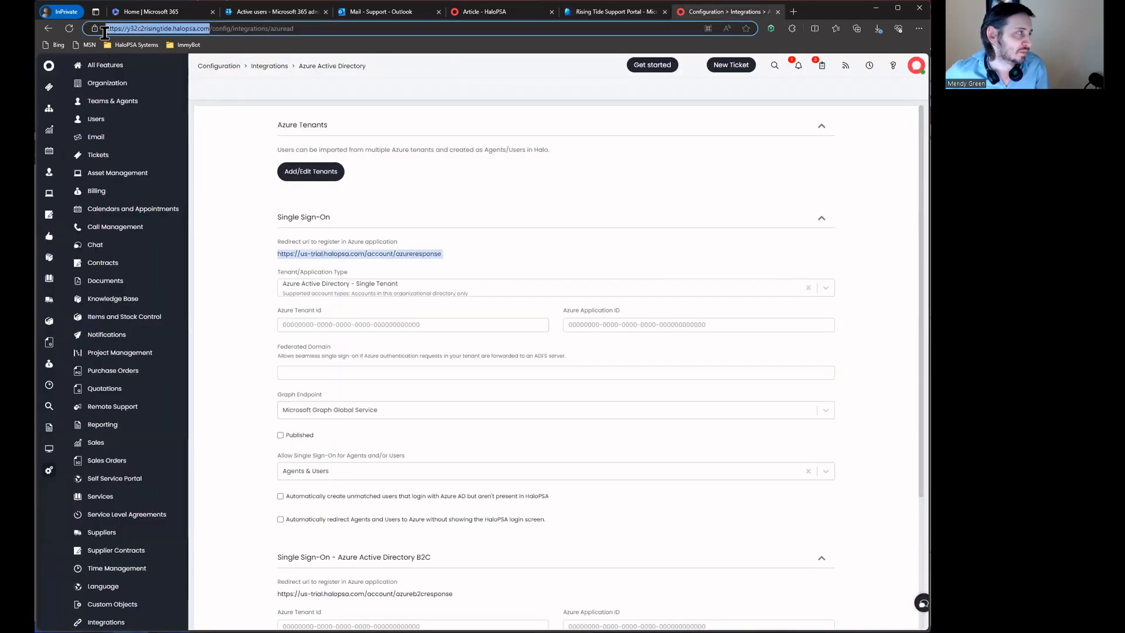
{"action": "left_click", "coordinate": [638, 17]}
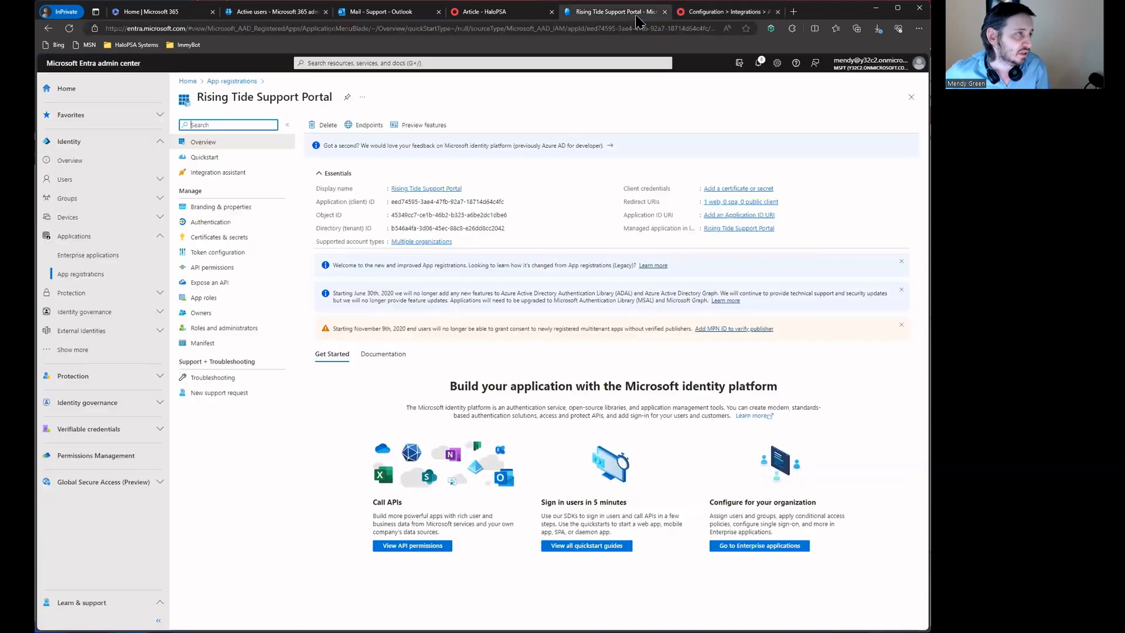
{"action": "left_click", "coordinate": [239, 228]}
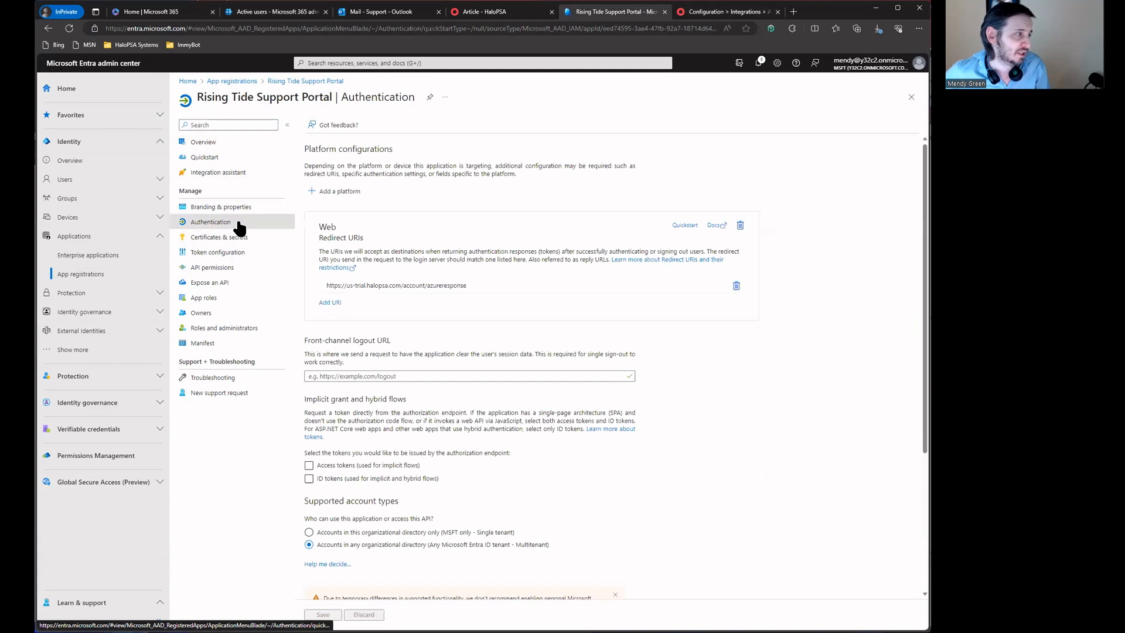
{"action": "left_click", "coordinate": [329, 303]}
{"action": "key", "text": "ctrl+v"}
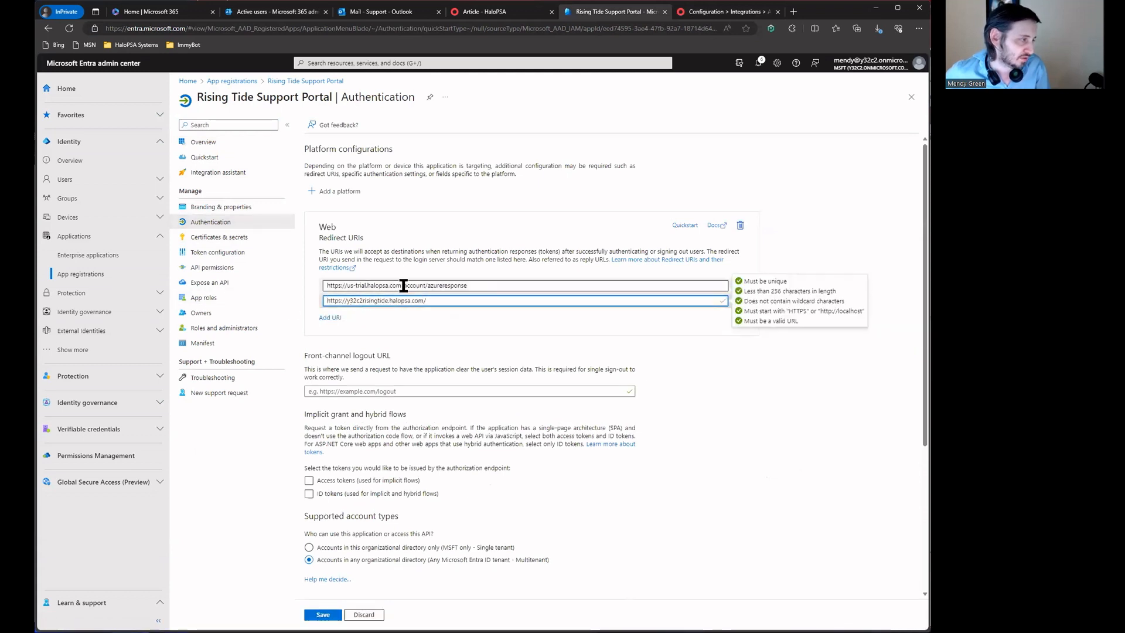
{"action": "left_click_drag", "start_coordinate": [403, 285], "coordinate": [490, 287]}
{"action": "left_click", "coordinate": [452, 301]}
{"action": "key", "text": "BackSpace"}
{"action": "key", "text": "ctrl+v"}
{"action": "key", "text": "ctrl+z"}
{"action": "type", "text": "/"}
{"action": "key", "text": "ctrl+v"}
{"action": "left_click", "coordinate": [331, 319]}
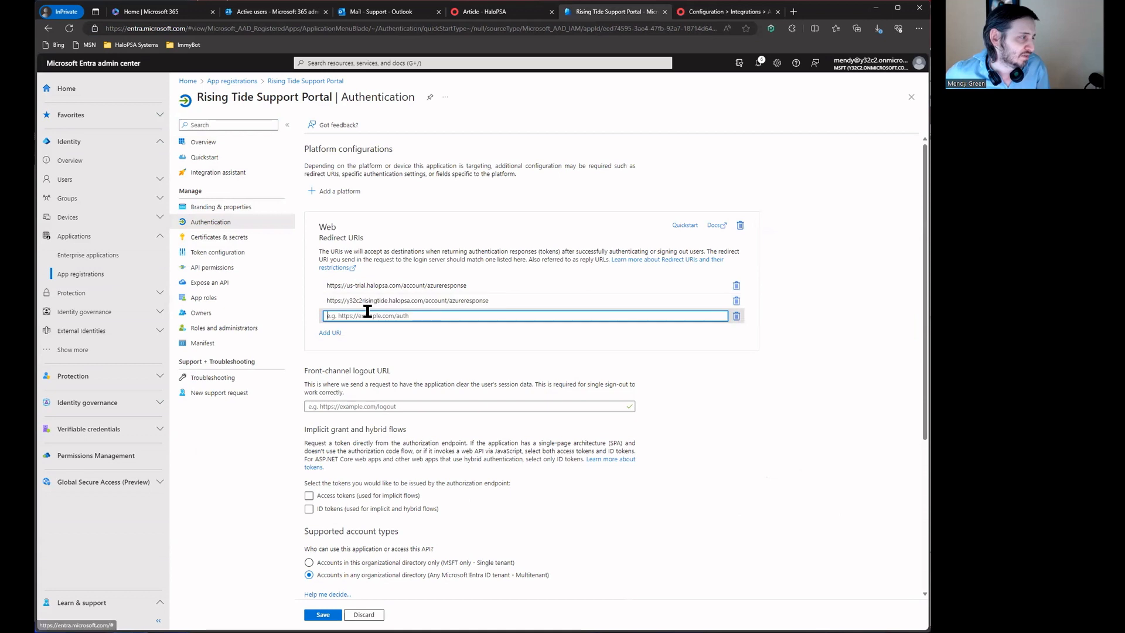
{"action": "triple_click", "coordinate": [412, 311]}
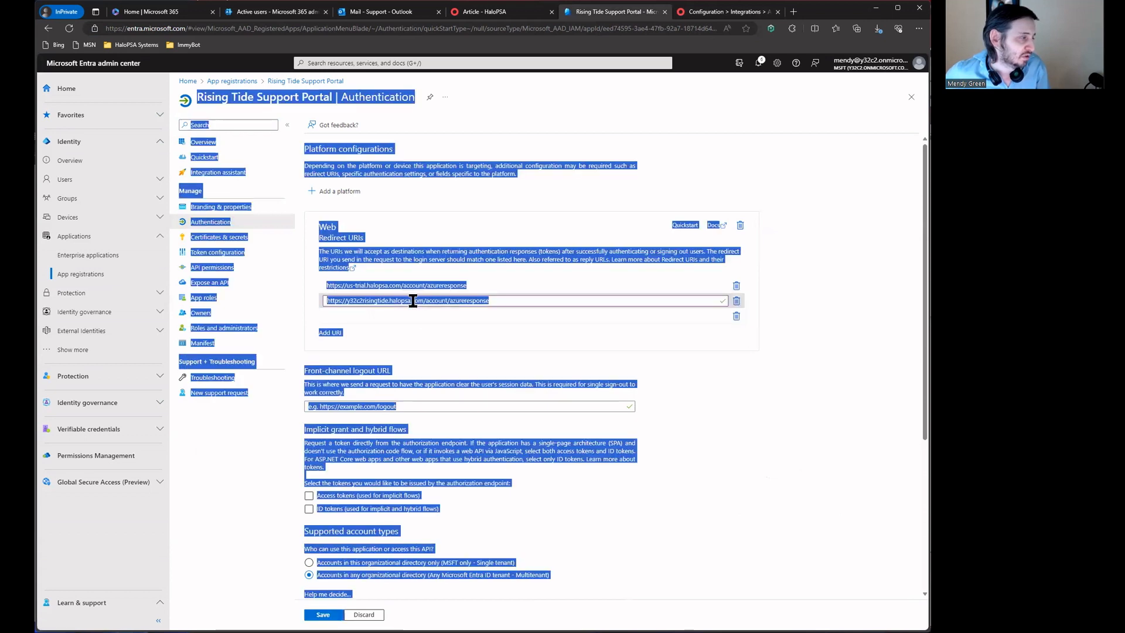
{"action": "triple_click", "coordinate": [412, 304]}
{"action": "key", "text": "ctrl+c"}
{"action": "left_click", "coordinate": [417, 316]}
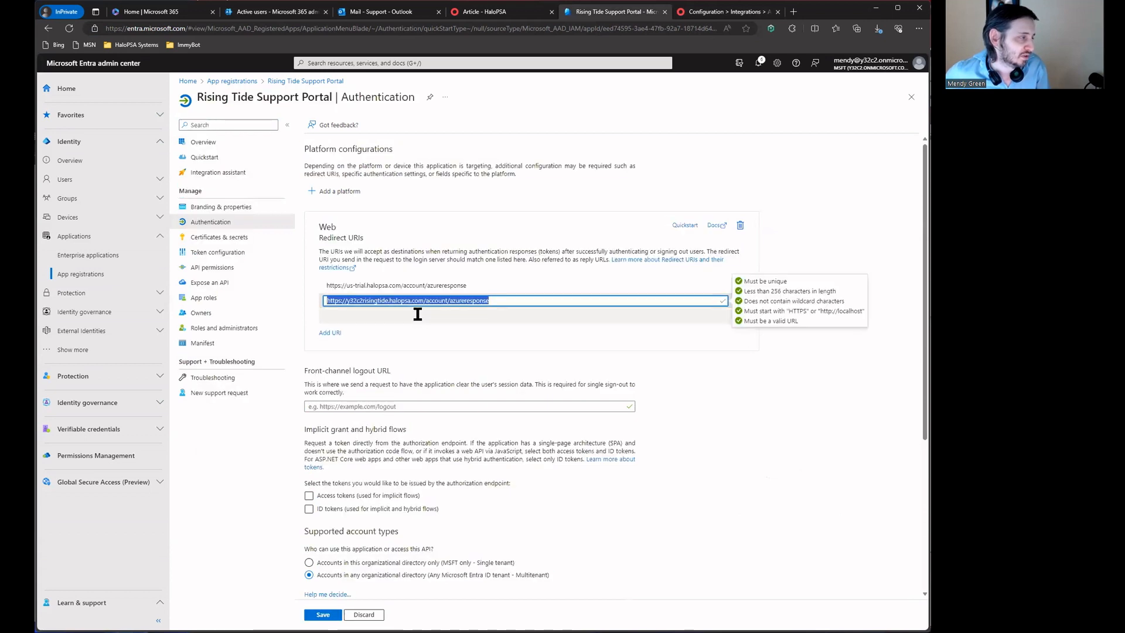
{"action": "key", "text": "ctrl+v"}
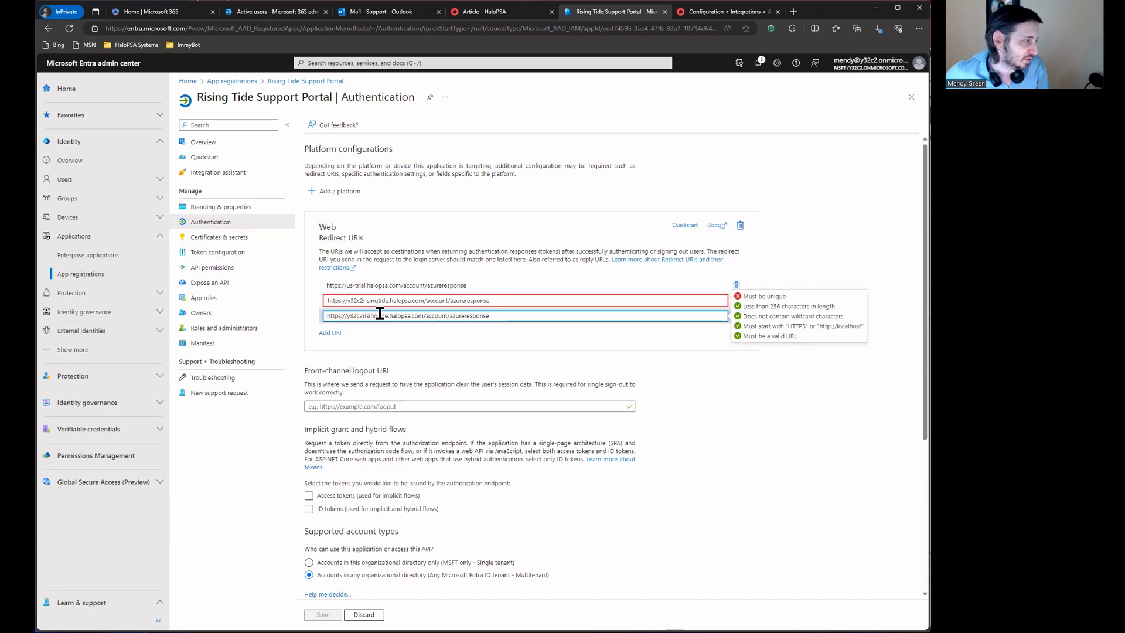
{"action": "left_click", "coordinate": [389, 316]}
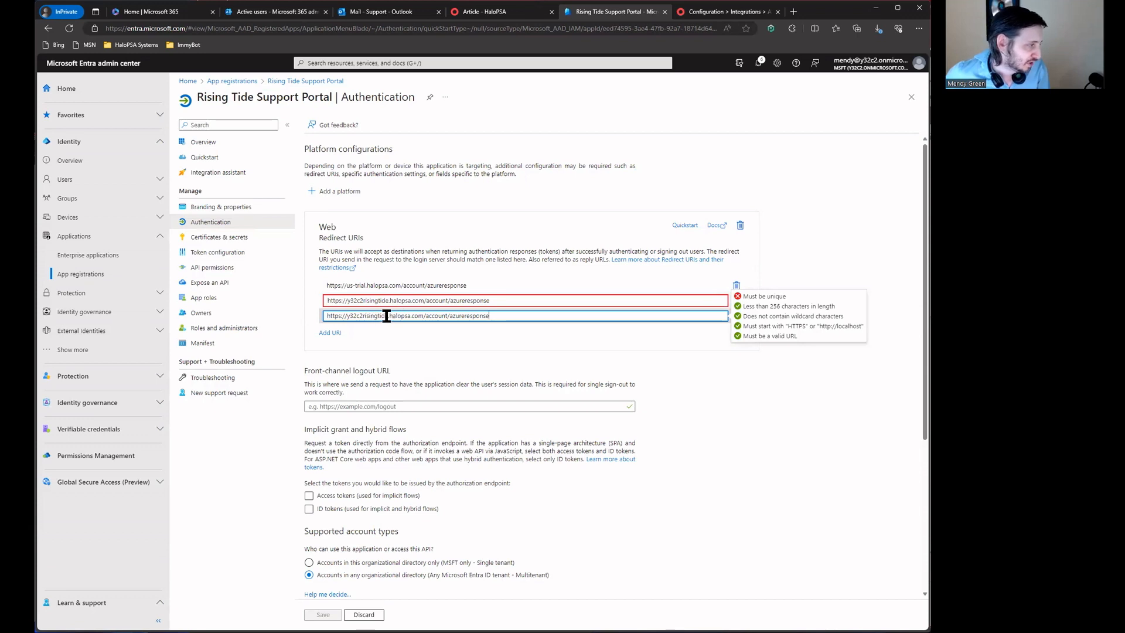
{"action": "type", "text": "-portal"}
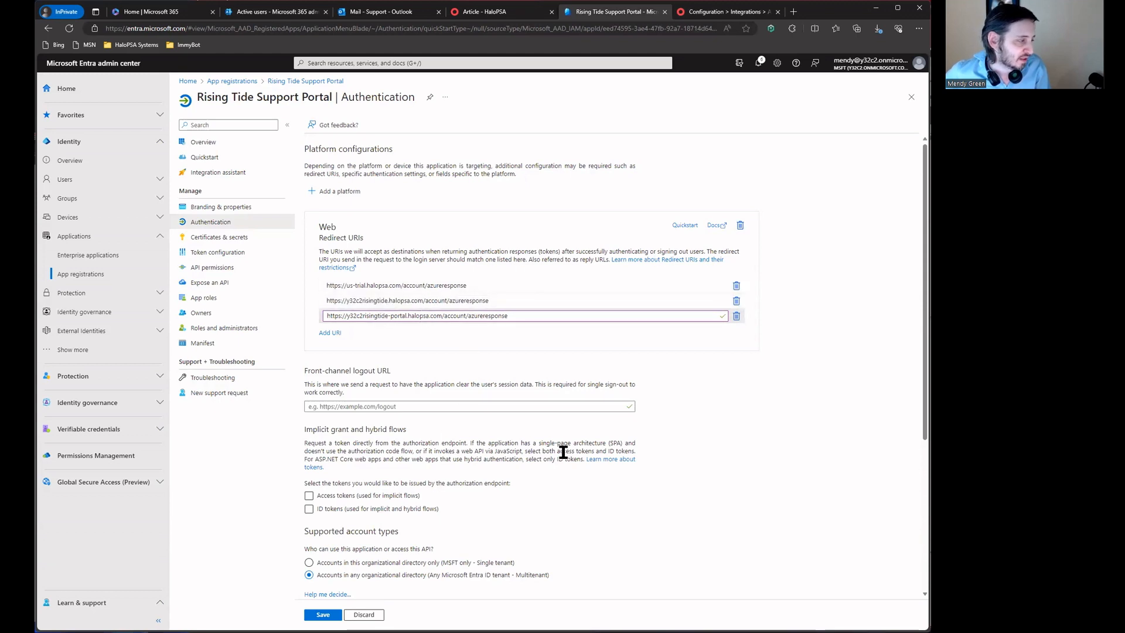
Enable both access tokens and ID tokens for implicit and hybrid flows, and save the authentication settings.
{"action": "scroll", "coordinate": [563, 453], "scroll_direction": "down", "scroll_amount": 2}
{"action": "left_click", "coordinate": [326, 369]}
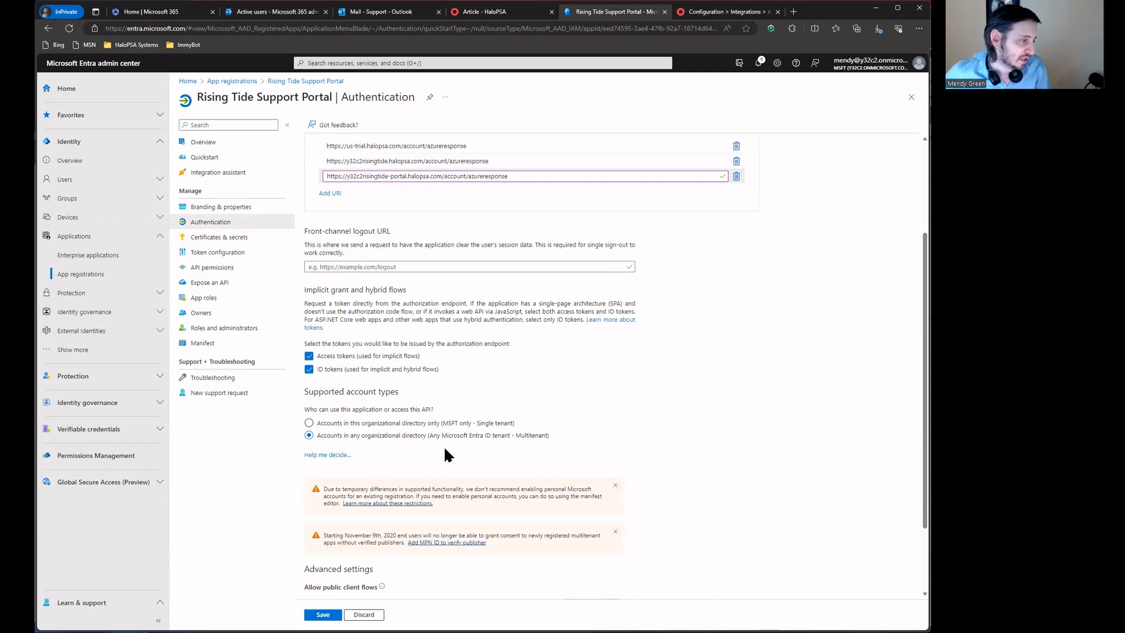
{"action": "left_click", "coordinate": [323, 614]}
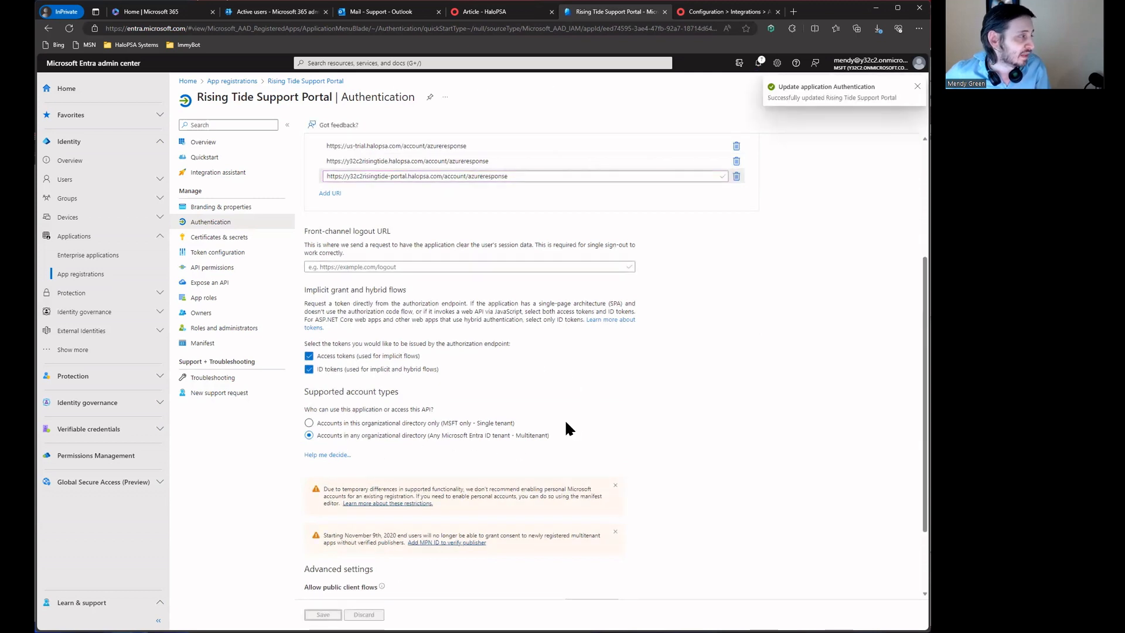
Review the app's branding properties, including name, logo, URLs, publisher domain and the MPN ID requirements for publisher verification.
{"action": "left_click", "coordinate": [228, 208]}
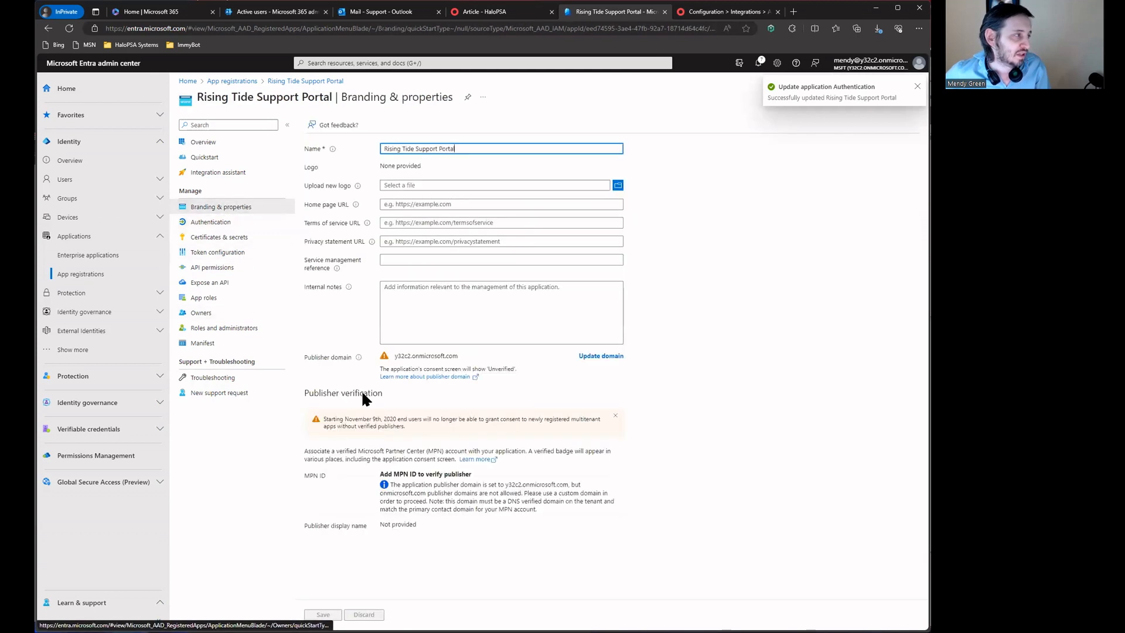
{"action": "left_click_drag", "start_coordinate": [467, 148], "coordinate": [321, 151]}
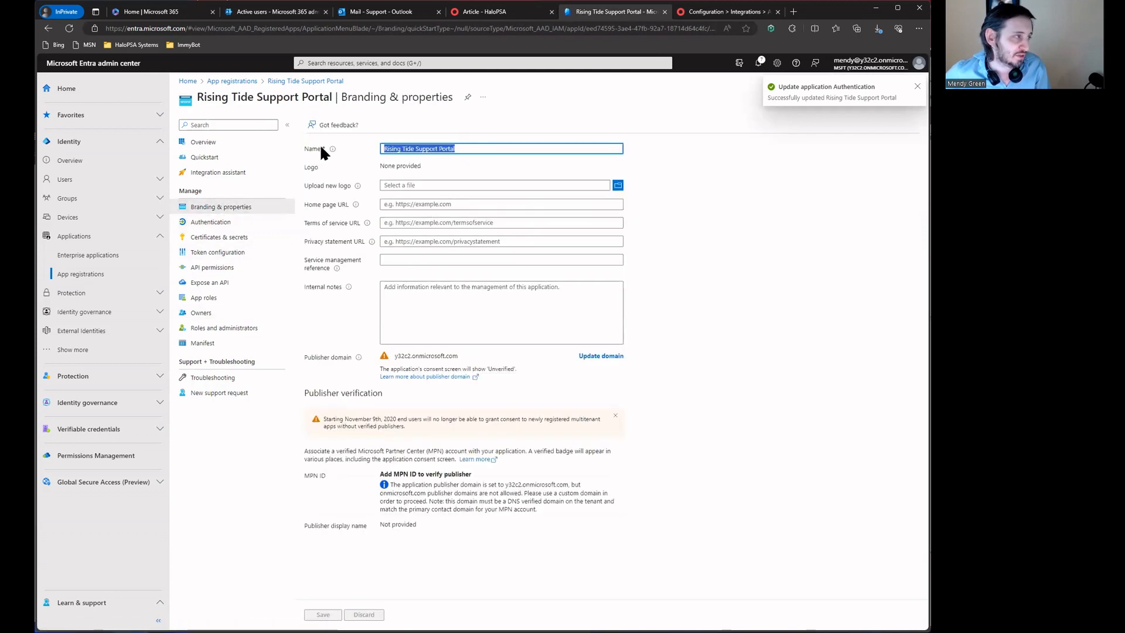
{"action": "left_click_drag", "start_coordinate": [463, 166], "coordinate": [340, 166]}
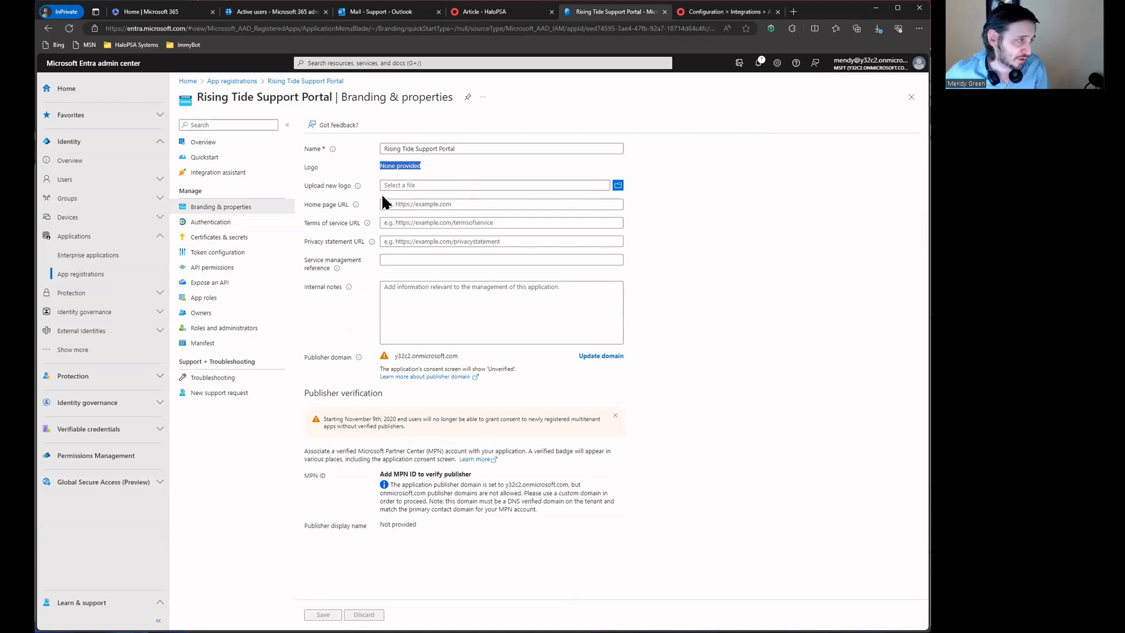
{"action": "left_click_drag", "start_coordinate": [314, 207], "coordinate": [343, 300]}
{"action": "left_click", "coordinate": [329, 365]}
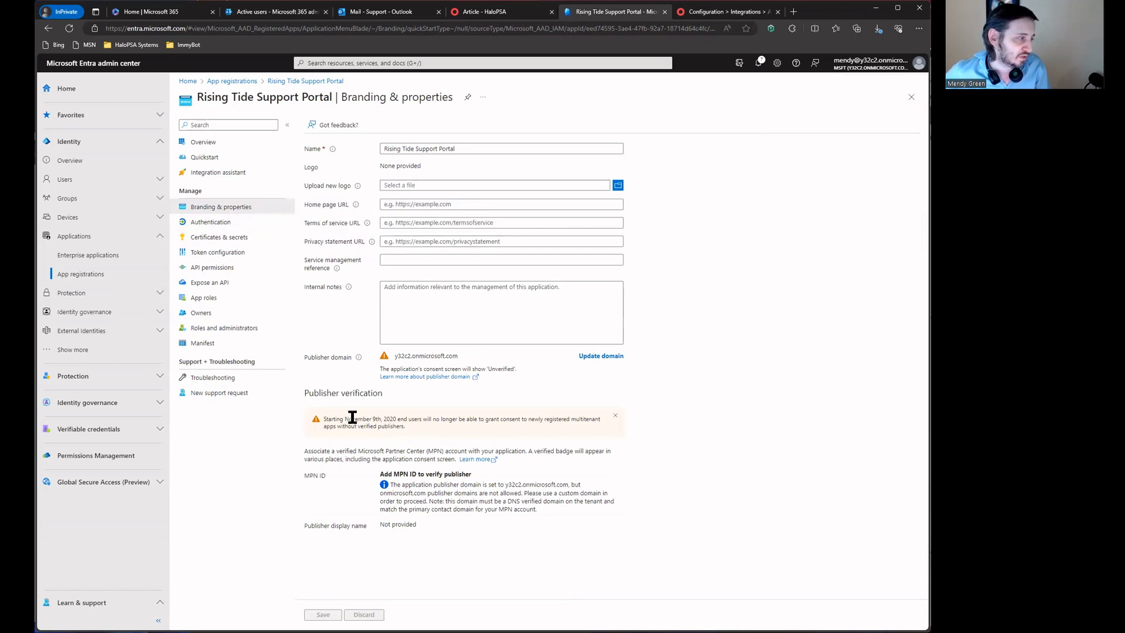
{"action": "left_click_drag", "start_coordinate": [300, 354], "coordinate": [529, 355]}
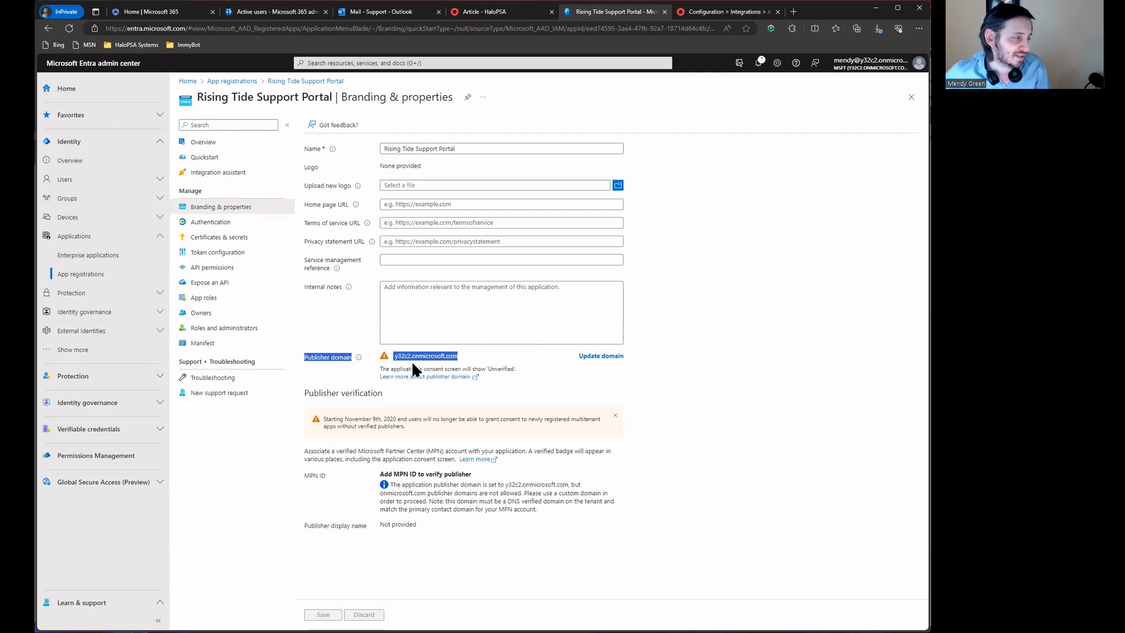
{"action": "left_click_drag", "start_coordinate": [305, 475], "coordinate": [484, 480]}
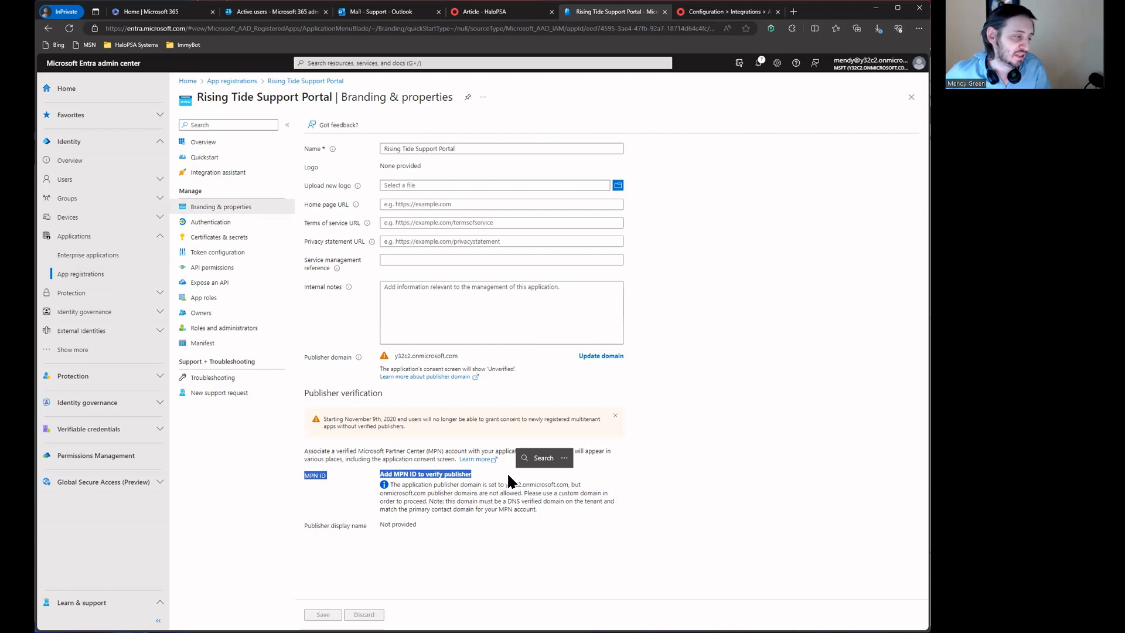
{"action": "left_click", "coordinate": [508, 473]}
{"action": "left_click_drag", "start_coordinate": [538, 510], "coordinate": [492, 502]}
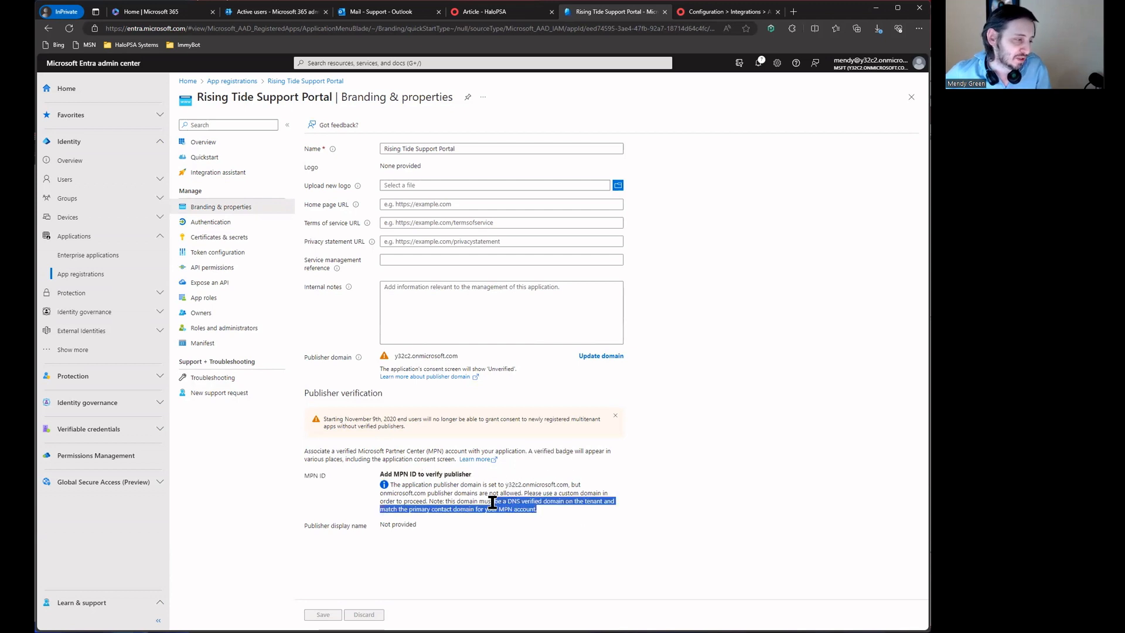
{"action": "left_click", "coordinate": [582, 483]}
{"action": "left_click_drag", "start_coordinate": [520, 485], "coordinate": [570, 486]}
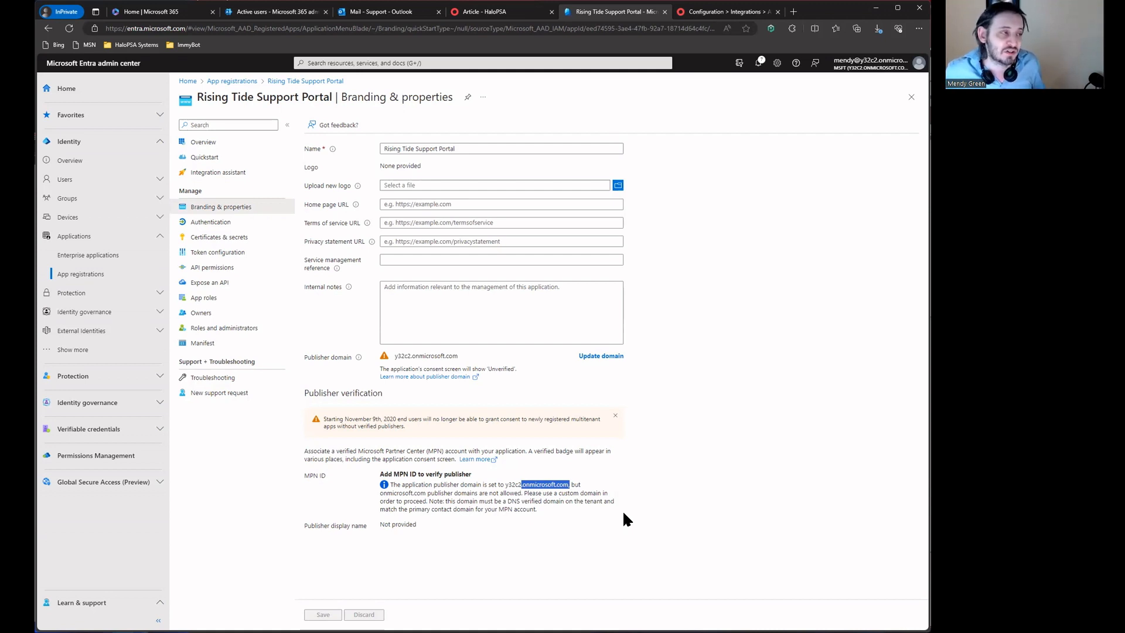
{"action": "left_click", "coordinate": [672, 368]}
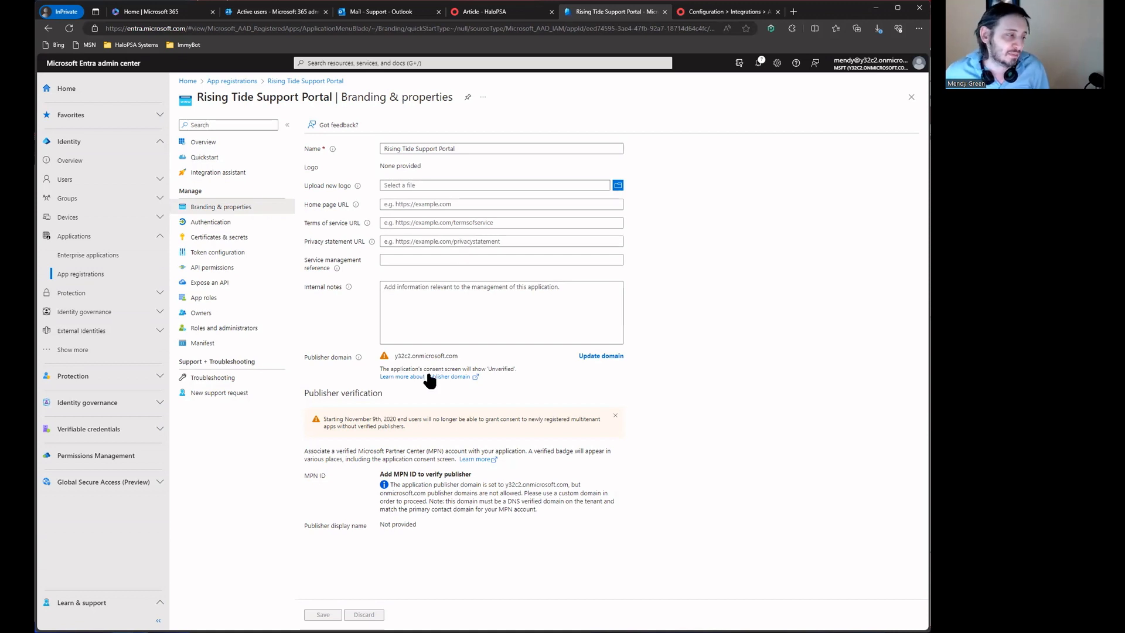
{"action": "left_click_drag", "start_coordinate": [380, 474], "coordinate": [518, 476]}
{"action": "left_click", "coordinate": [597, 472]}
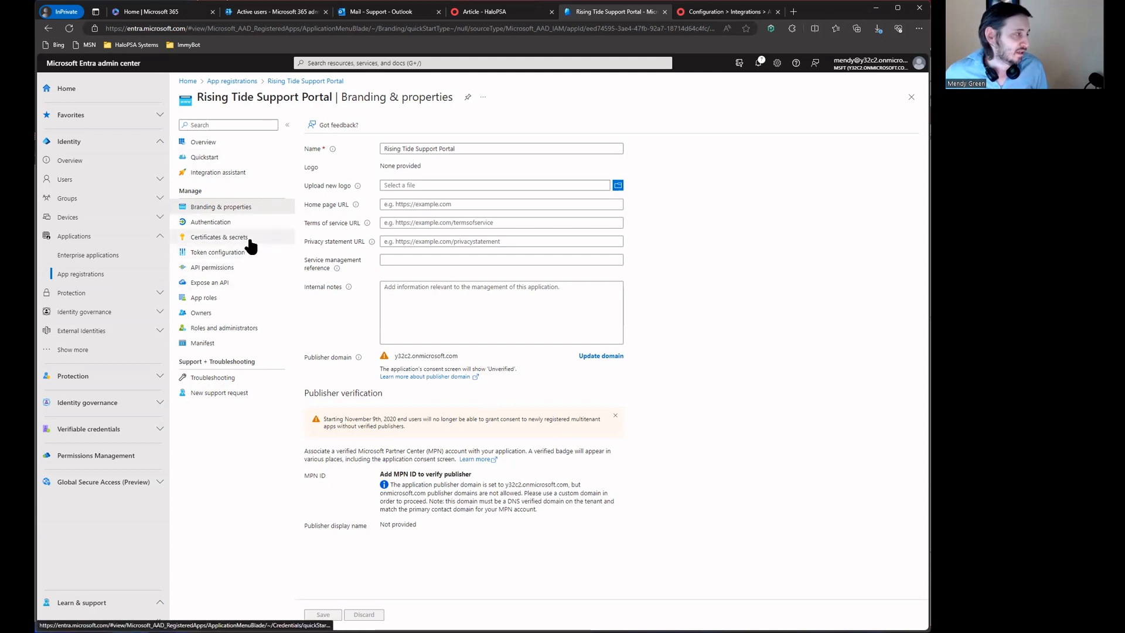
Remove the Microsoft Graph User.Read permission from the app's API permissions.
{"action": "left_click", "coordinate": [246, 267]}
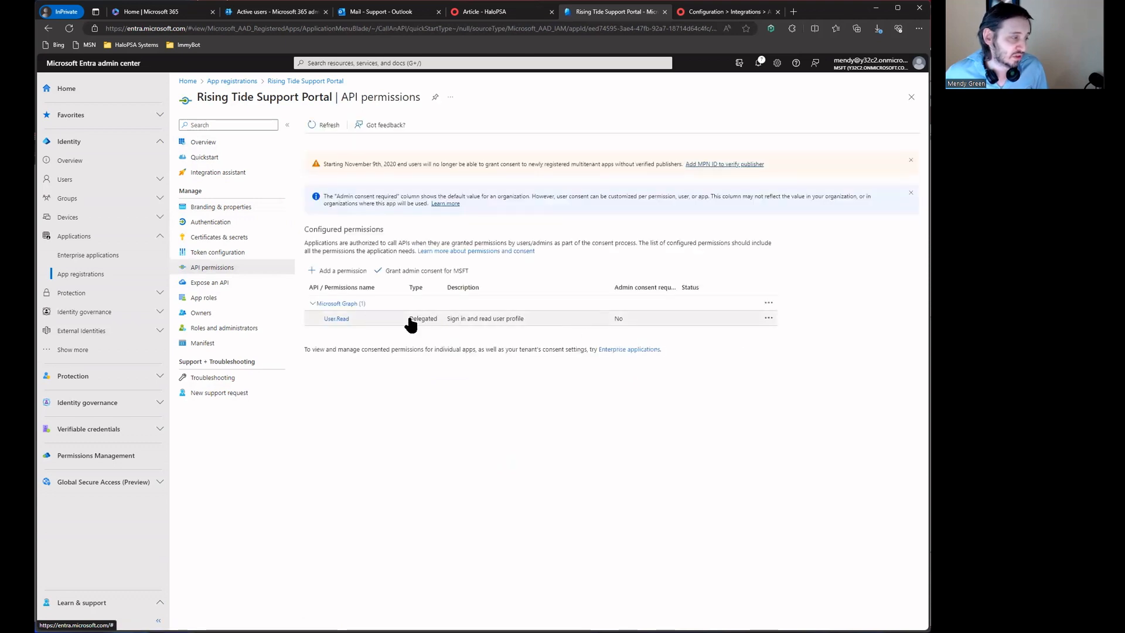
{"action": "left_click", "coordinate": [768, 318]}
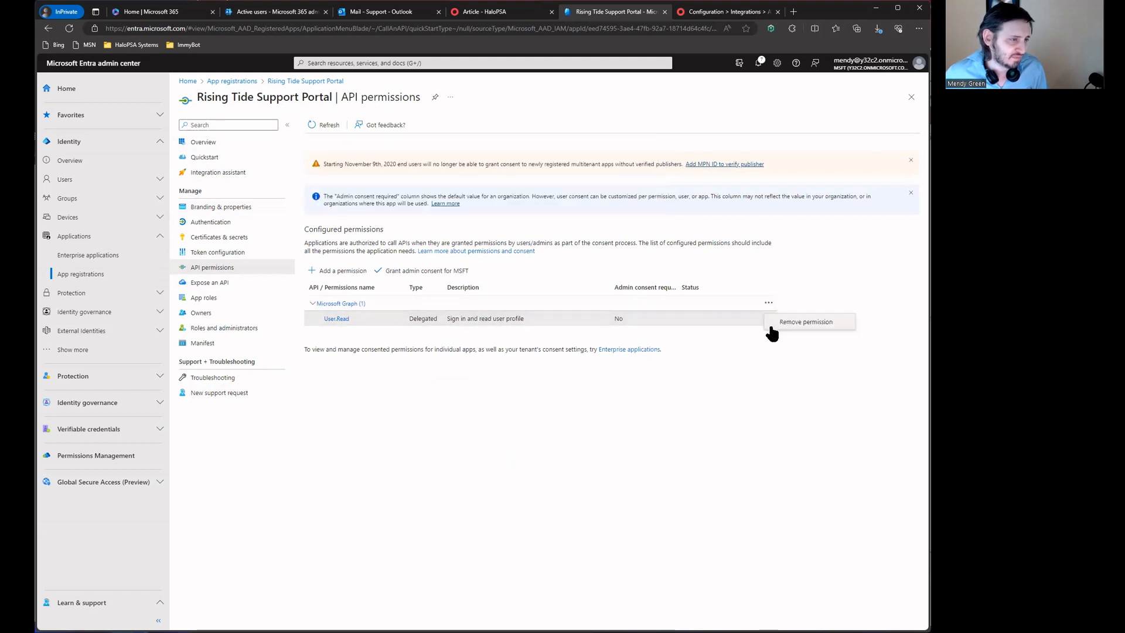
{"action": "left_click", "coordinate": [780, 326]}
{"action": "left_click", "coordinate": [342, 205]}
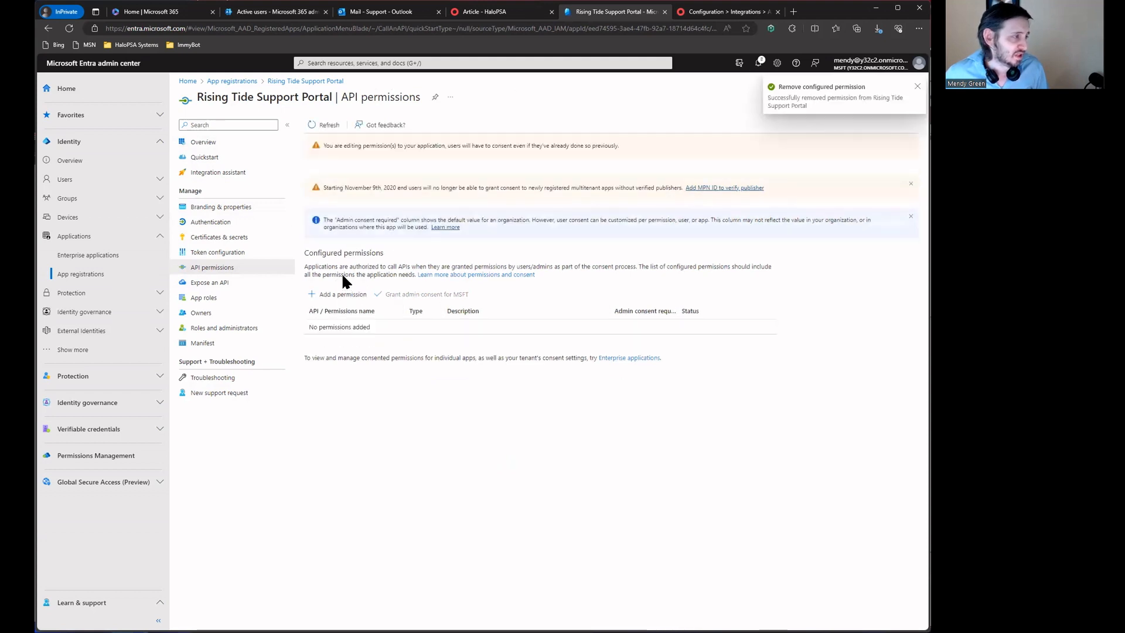
Add the delegated Microsoft Graph permissions offline_access and openid, and grant admin consent for MSFT.
{"action": "left_click", "coordinate": [336, 295]}
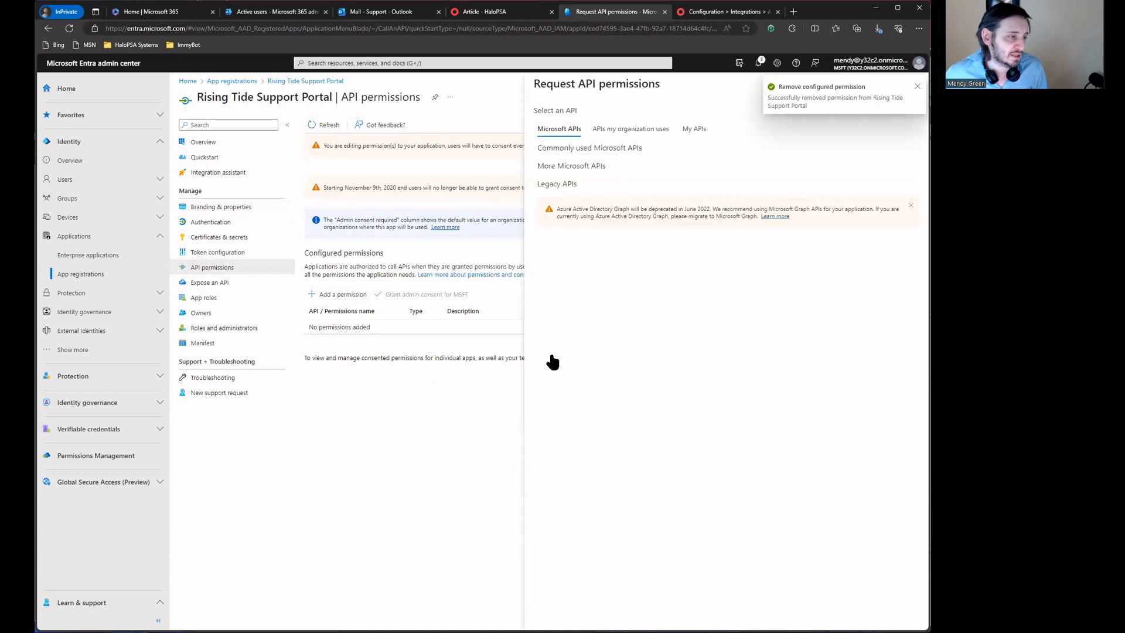
{"action": "left_click", "coordinate": [614, 201]}
{"action": "left_click", "coordinate": [613, 189]}
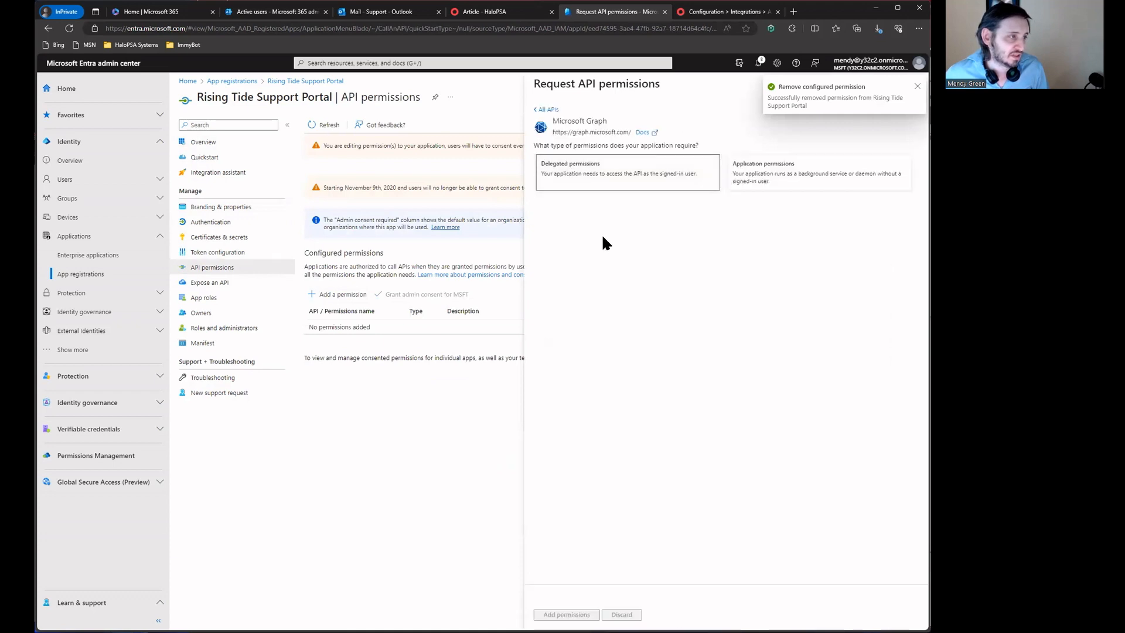
{"action": "left_click", "coordinate": [541, 362]}
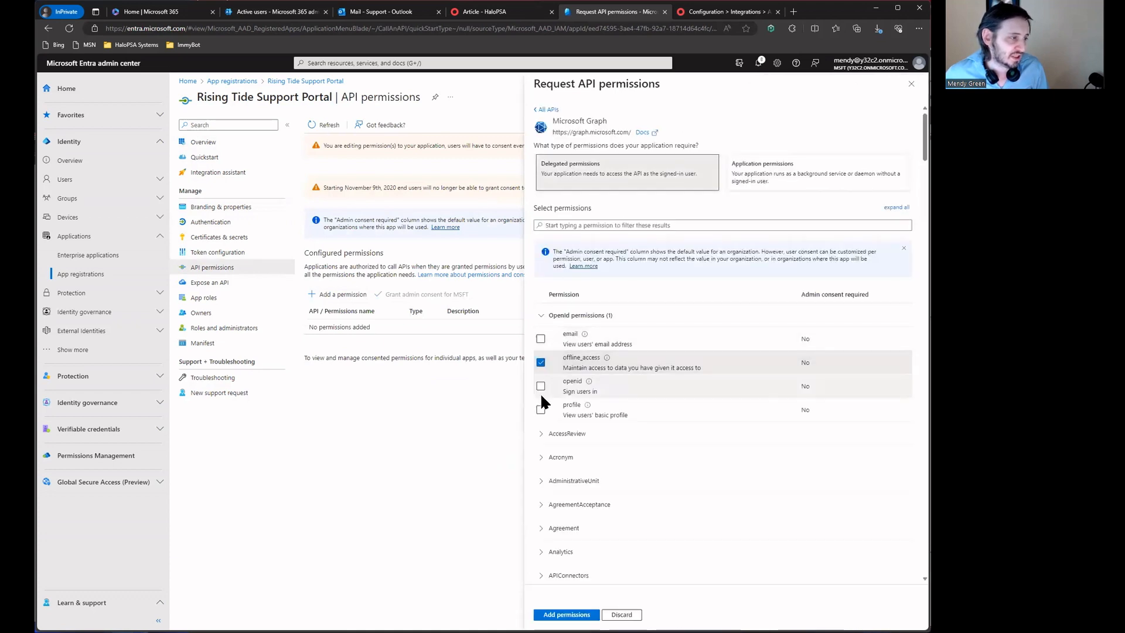
{"action": "left_click", "coordinate": [540, 387]}
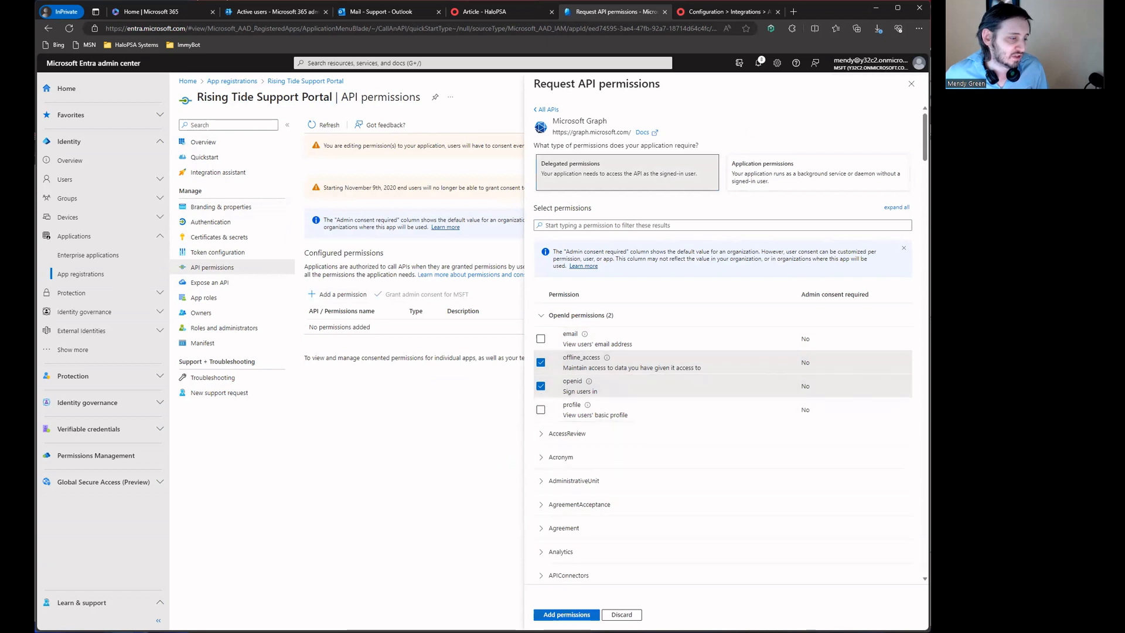
{"action": "left_click", "coordinate": [566, 614]}
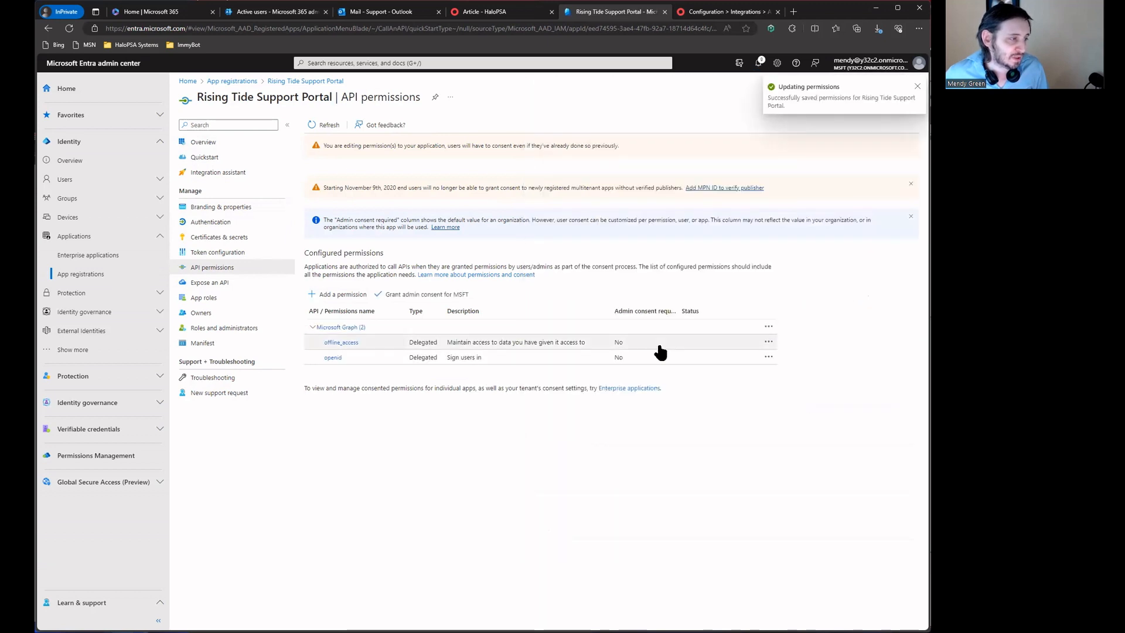
{"action": "left_click", "coordinate": [423, 293]}
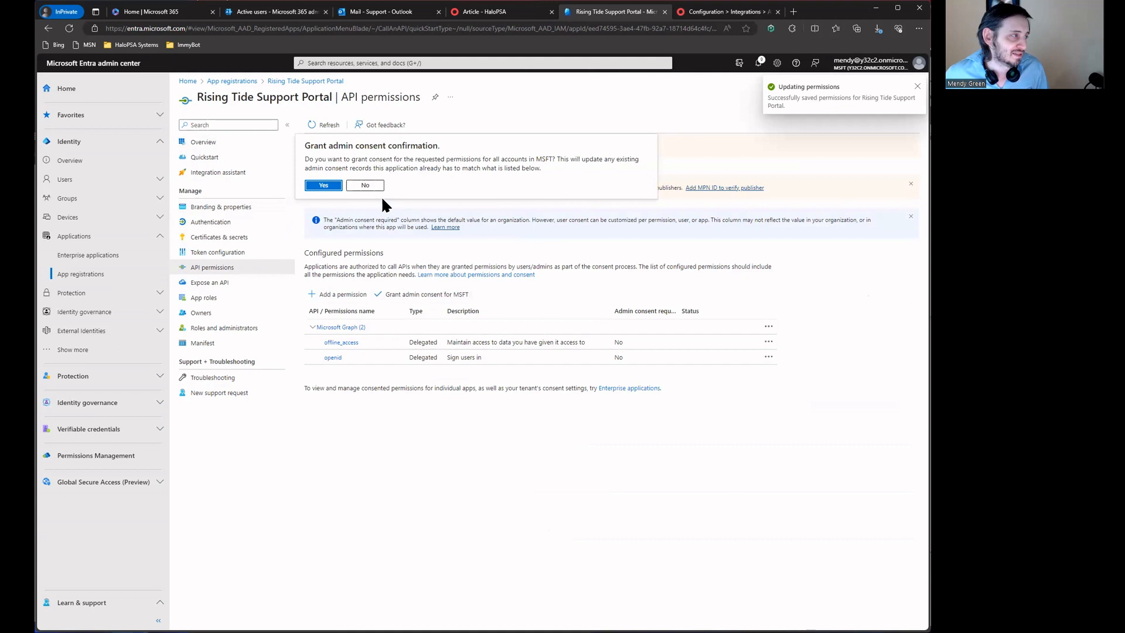
{"action": "left_click", "coordinate": [323, 185]}
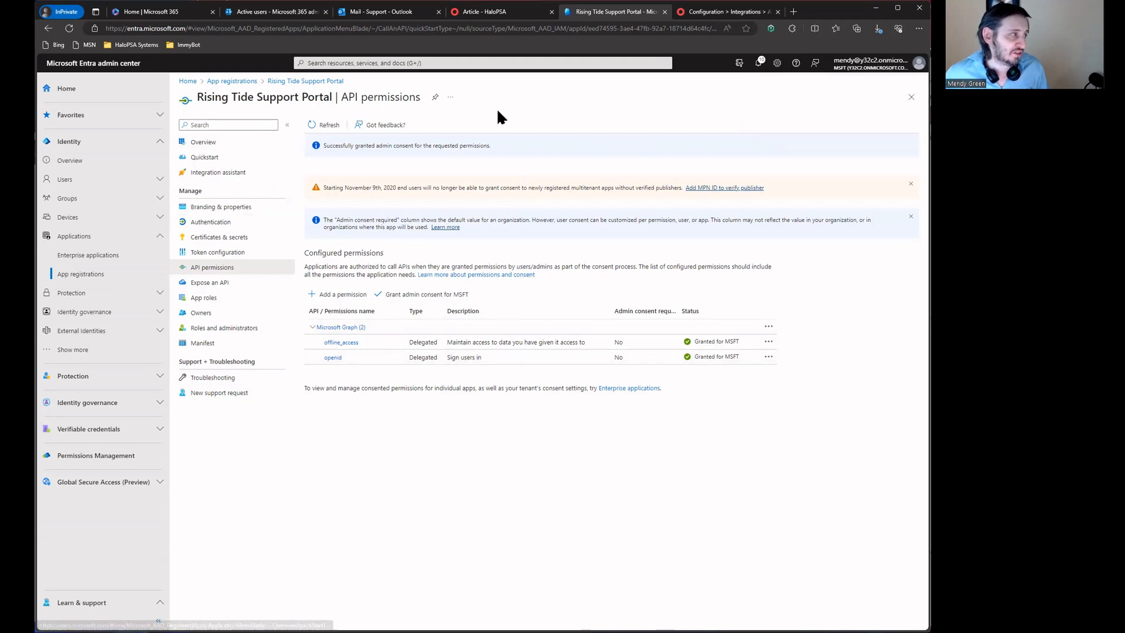
Copy the Rising Tide Support Portal's application (client) ID into HaloPSA's Azure Application ID, setting the application type to Azure Active Directory - Multi Tenant.
{"action": "left_click", "coordinate": [238, 142]}
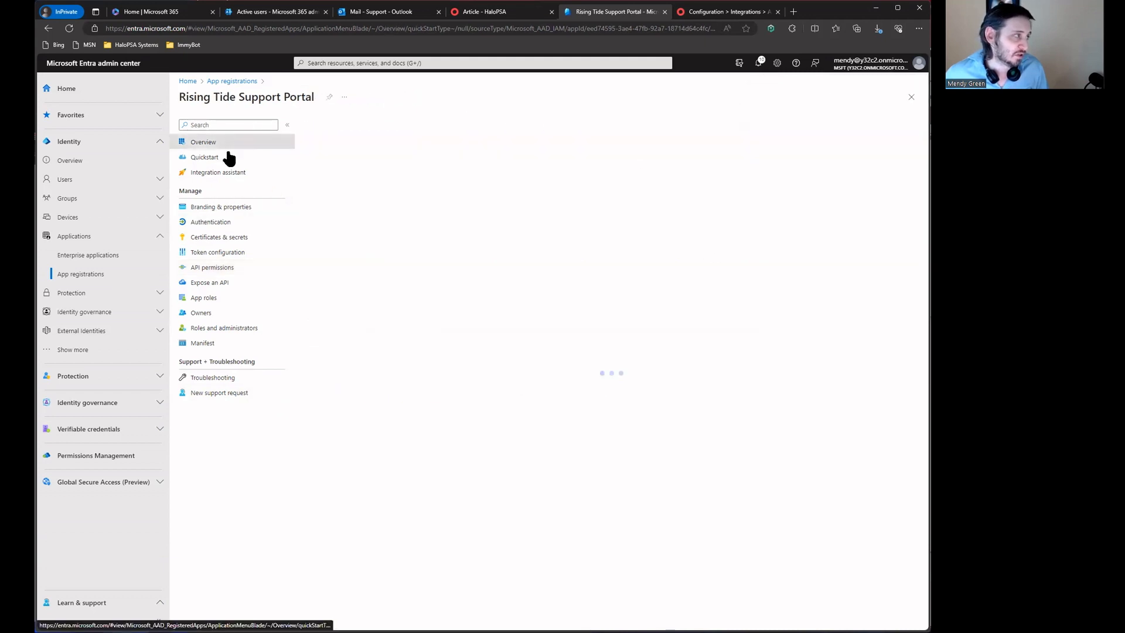
{"action": "left_click", "coordinate": [507, 206]}
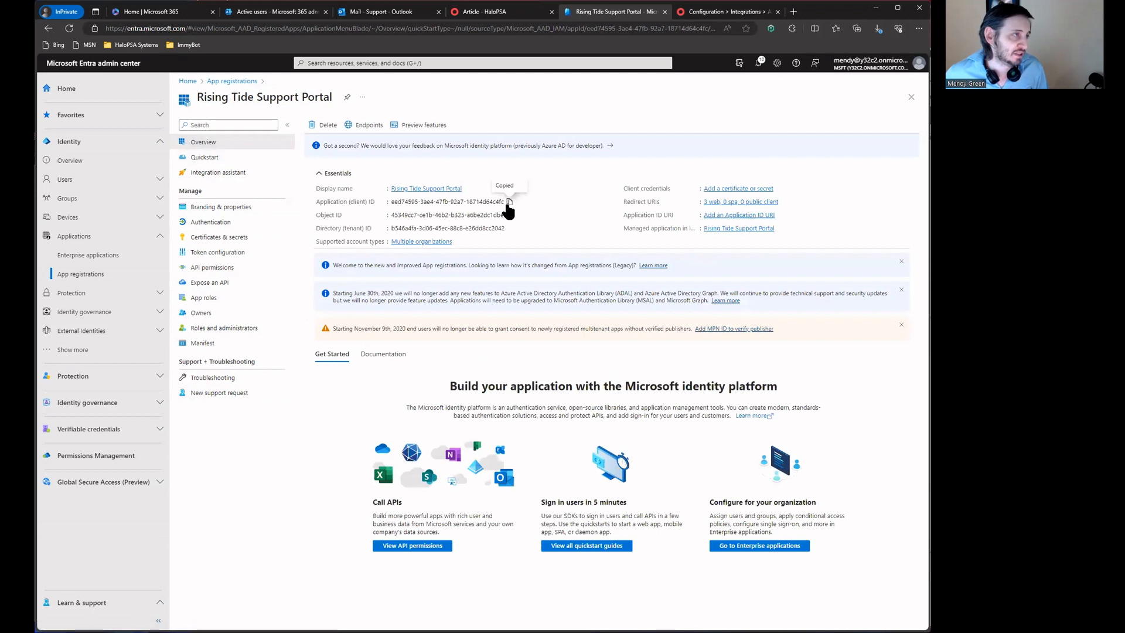
{"action": "left_click", "coordinate": [725, 13]}
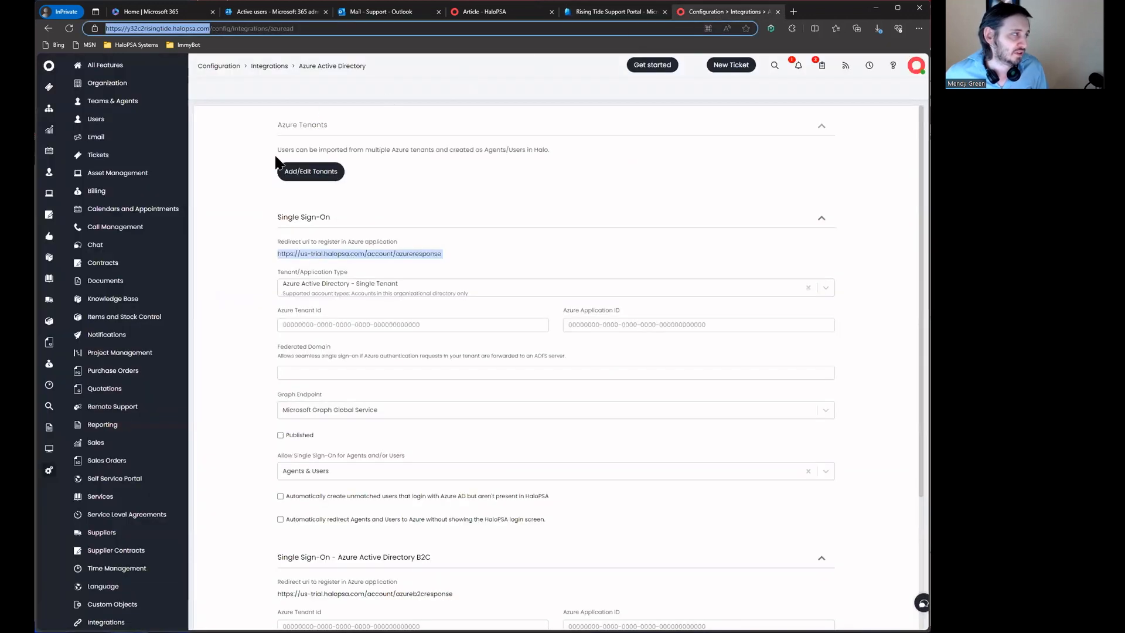
{"action": "left_click", "coordinate": [301, 288]}
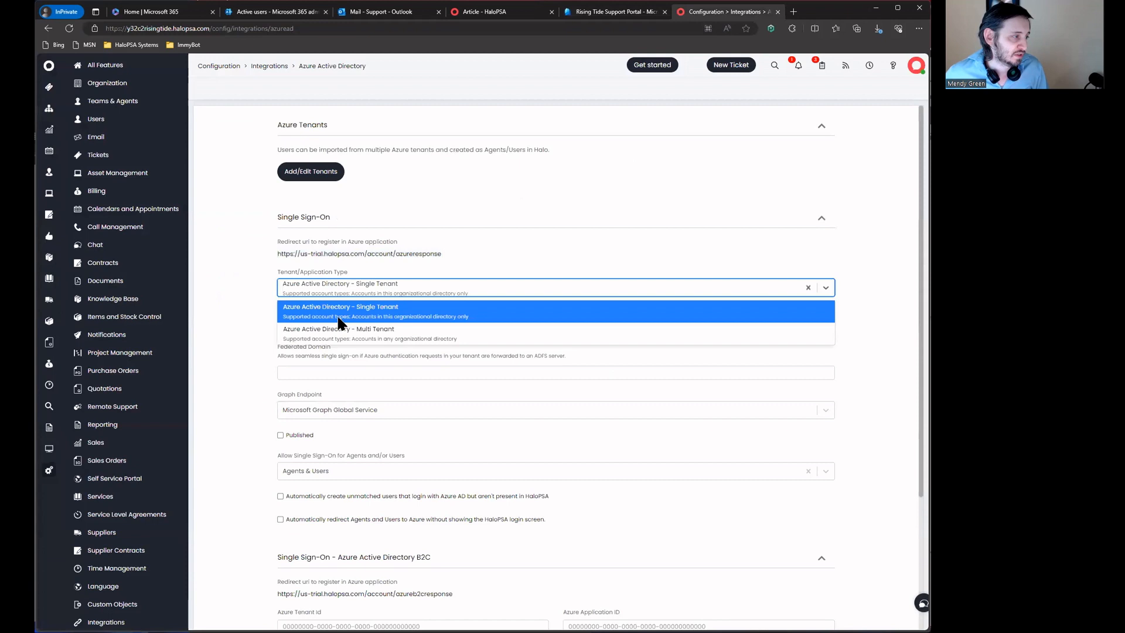
{"action": "left_click", "coordinate": [438, 329]}
{"action": "left_click", "coordinate": [413, 324]}
{"action": "left_click", "coordinate": [648, 324]}
{"action": "key", "text": "ctrl+v"}
Copy the directory (tenant) ID from the Entra app overview into HaloPSA's Azure Tenant Id for single sign-on.
{"action": "left_click", "coordinate": [611, 12]}
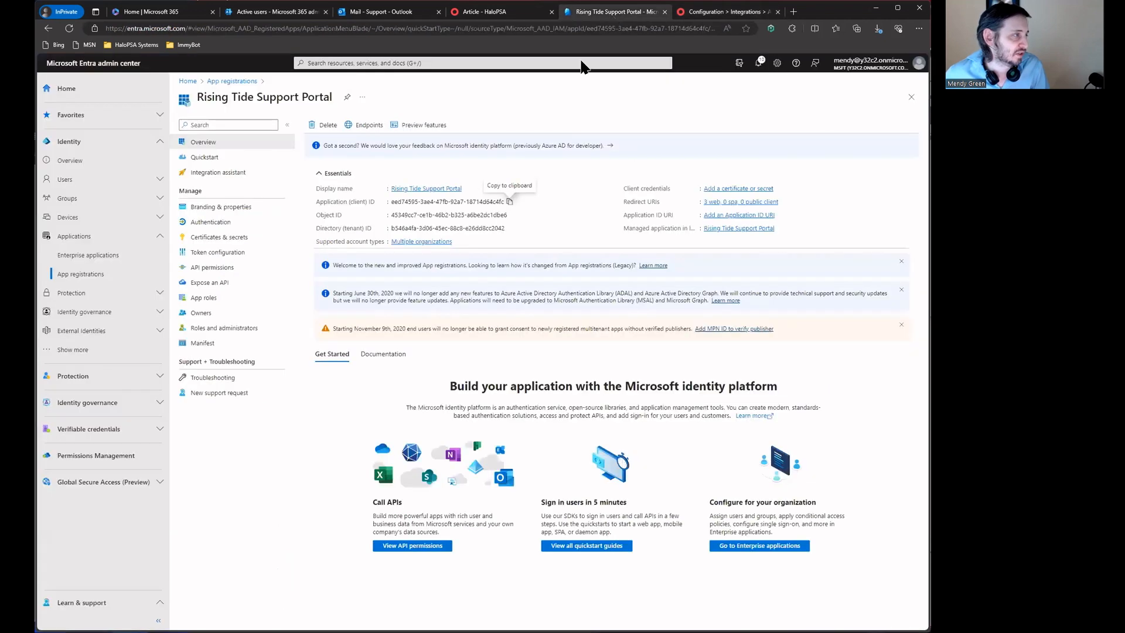
{"action": "left_click", "coordinate": [510, 228]}
{"action": "left_click", "coordinate": [718, 11]}
{"action": "left_click", "coordinate": [403, 324]}
{"action": "key", "text": "ctrl+v"}
Add the copied directory tenant ID to the allowed tenants for single sign-on.
{"action": "left_click", "coordinate": [294, 336]}
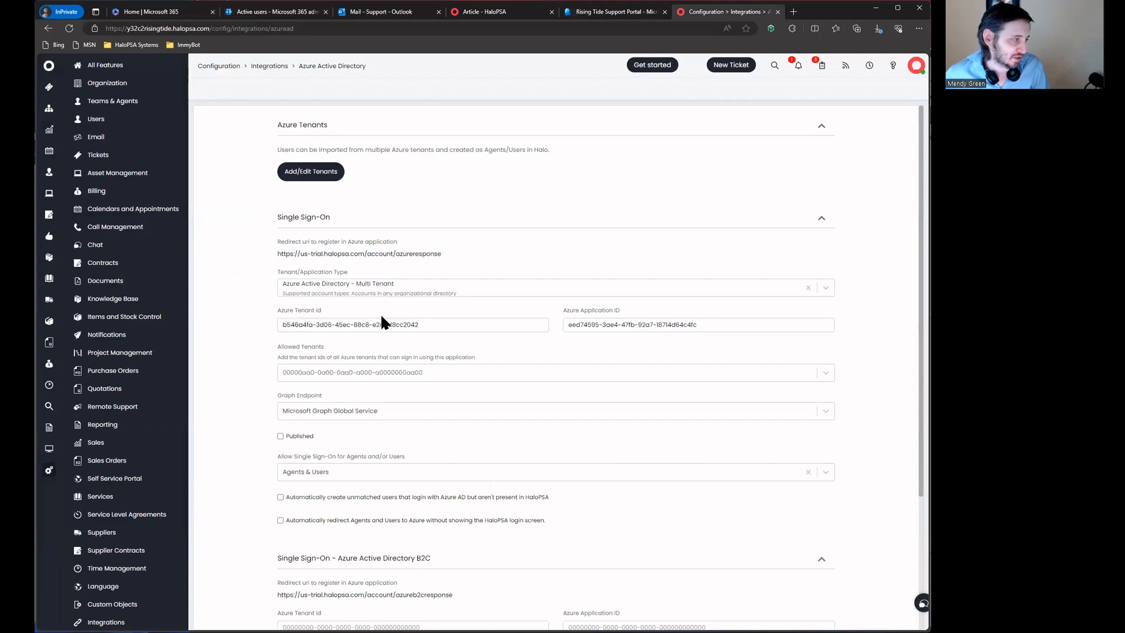
{"action": "left_click_drag", "start_coordinate": [570, 315], "coordinate": [657, 309]}
{"action": "left_click", "coordinate": [268, 340]}
{"action": "key", "text": "ctrl+v"}
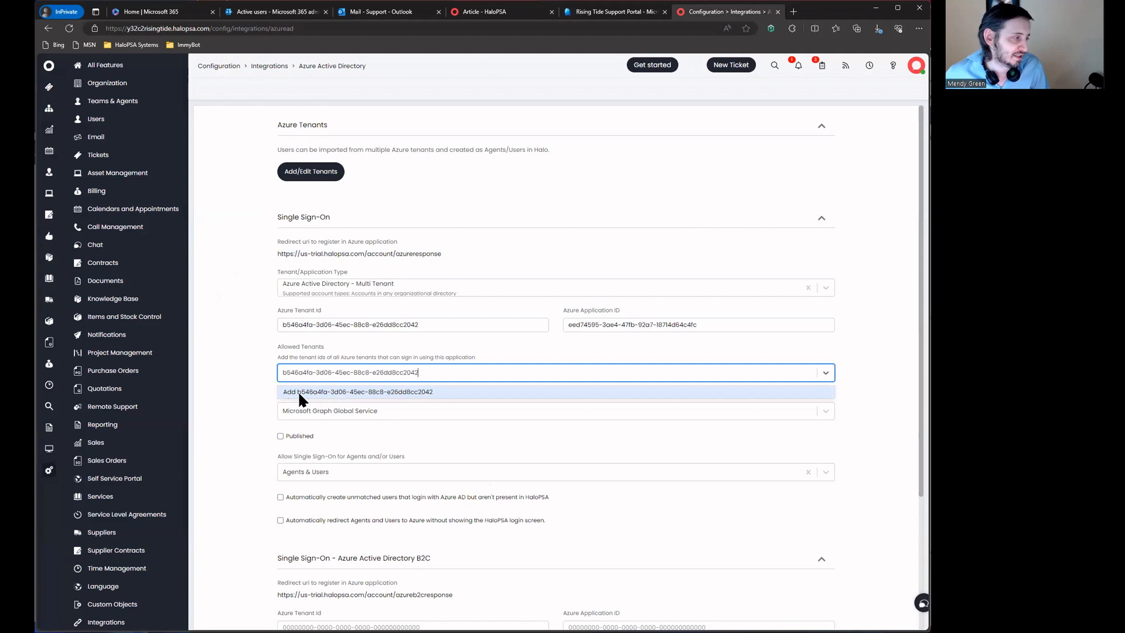
{"action": "left_click", "coordinate": [364, 389]}
{"action": "left_click", "coordinate": [268, 355]}
Select Microsoft Graph Global Service as the graph endpoint and mark the single sign-on configuration as Published.
{"action": "left_click", "coordinate": [431, 415]}
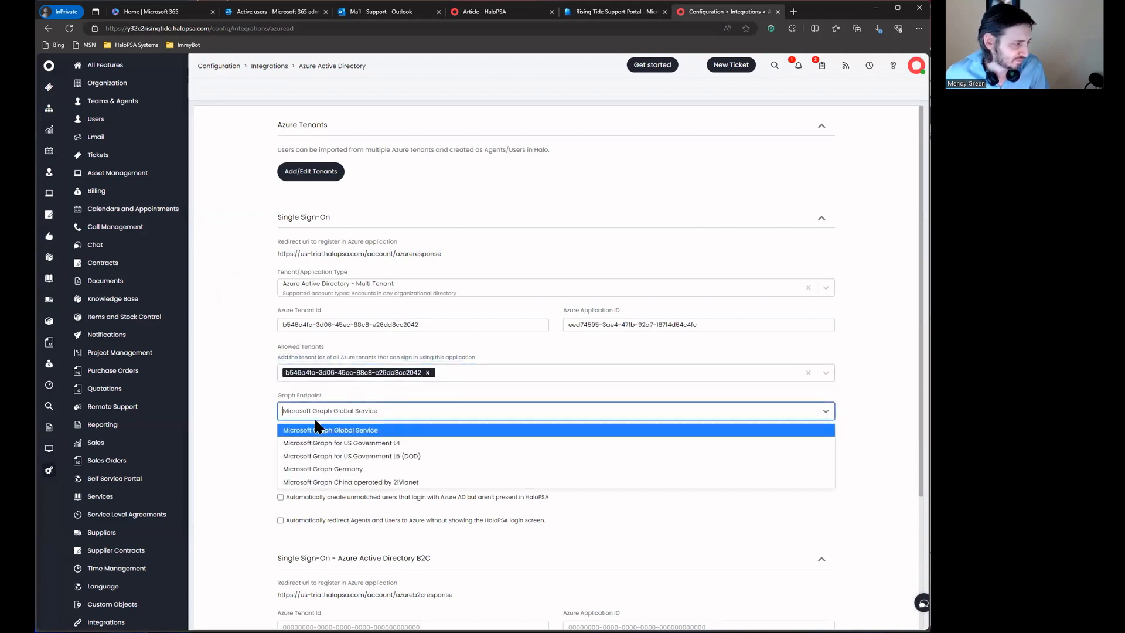
{"action": "left_click", "coordinate": [338, 433]}
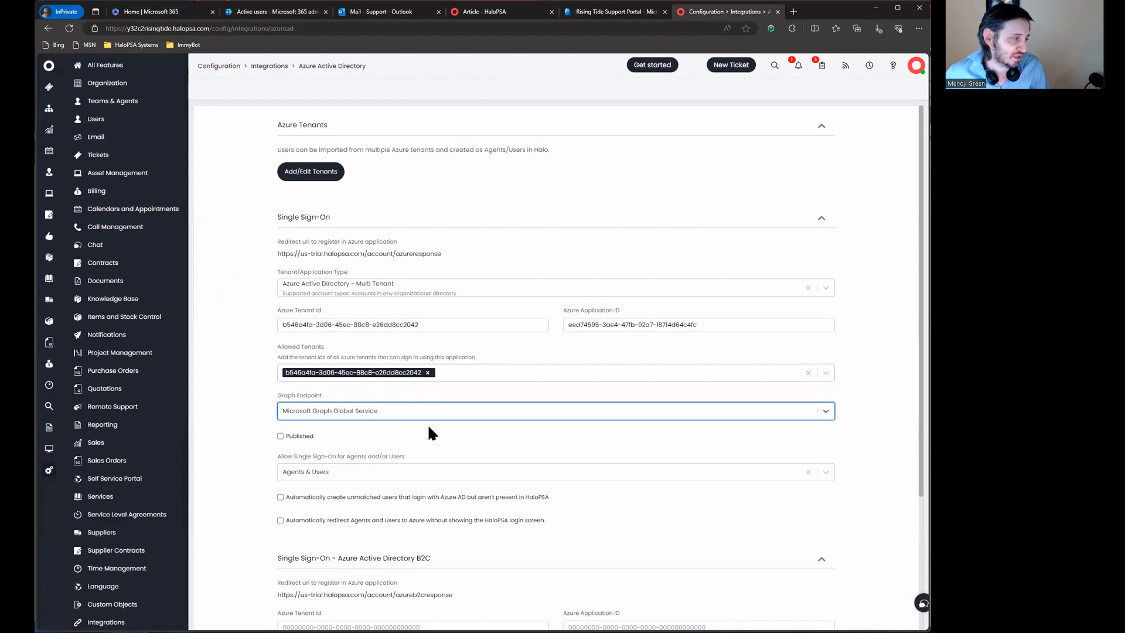
{"action": "left_click", "coordinate": [300, 437]}
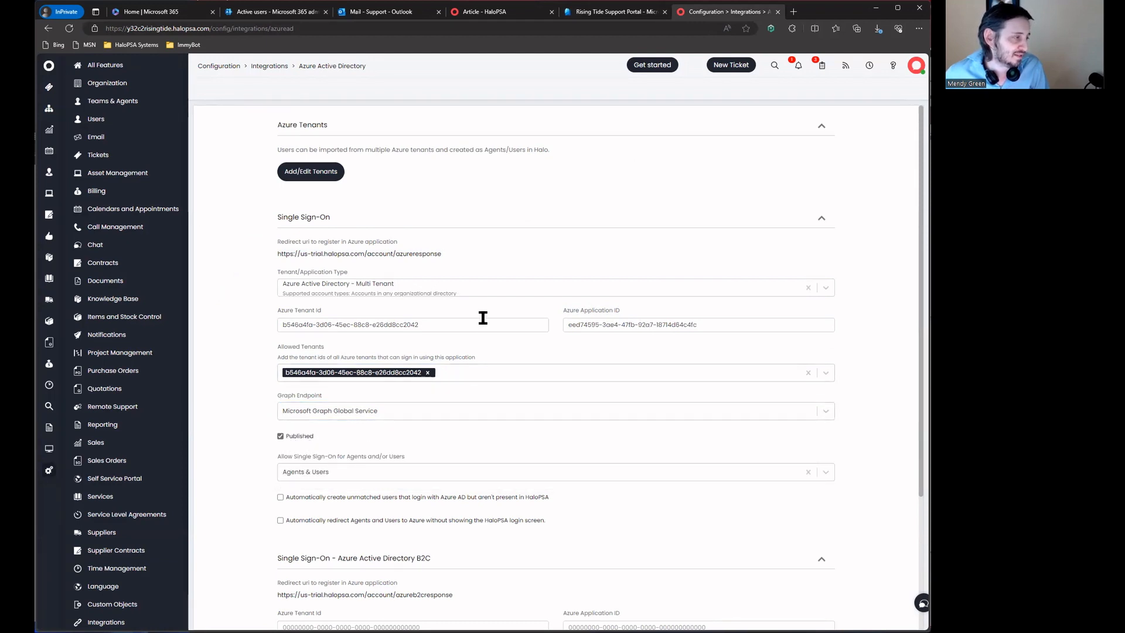
Review the application ID, tenant type, tenant ID and allowed tenants in the single sign-on settings.
{"action": "left_click_drag", "start_coordinate": [569, 324], "coordinate": [745, 324]}
{"action": "left_click", "coordinate": [689, 331]}
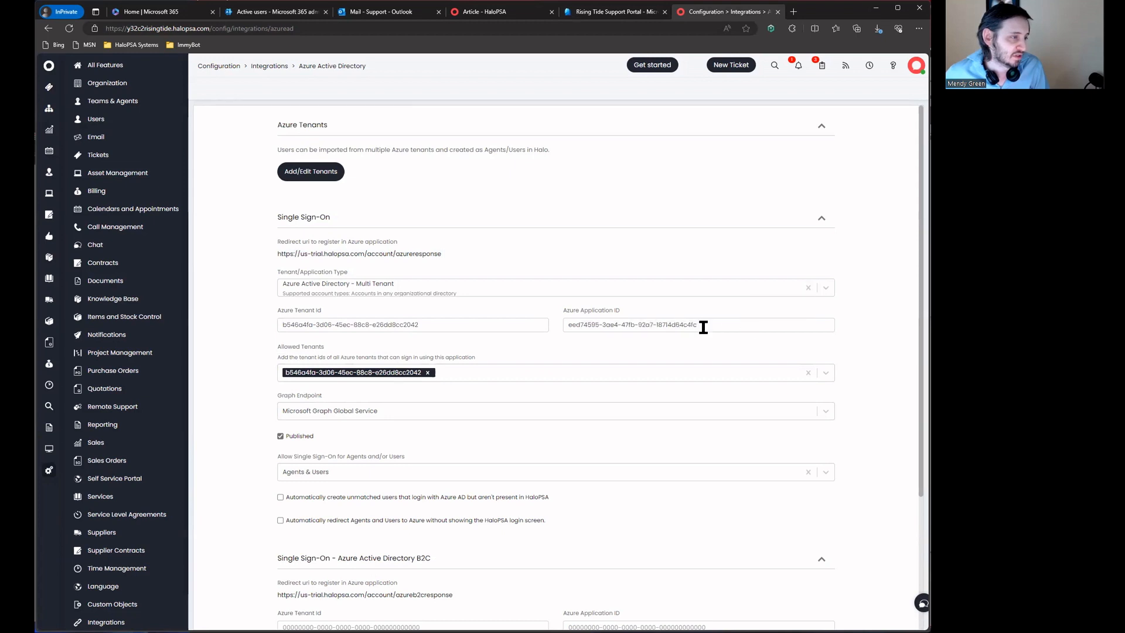
{"action": "left_click", "coordinate": [448, 284]}
{"action": "left_click", "coordinate": [406, 286]}
{"action": "left_click", "coordinate": [395, 293]}
{"action": "left_click", "coordinate": [406, 331]}
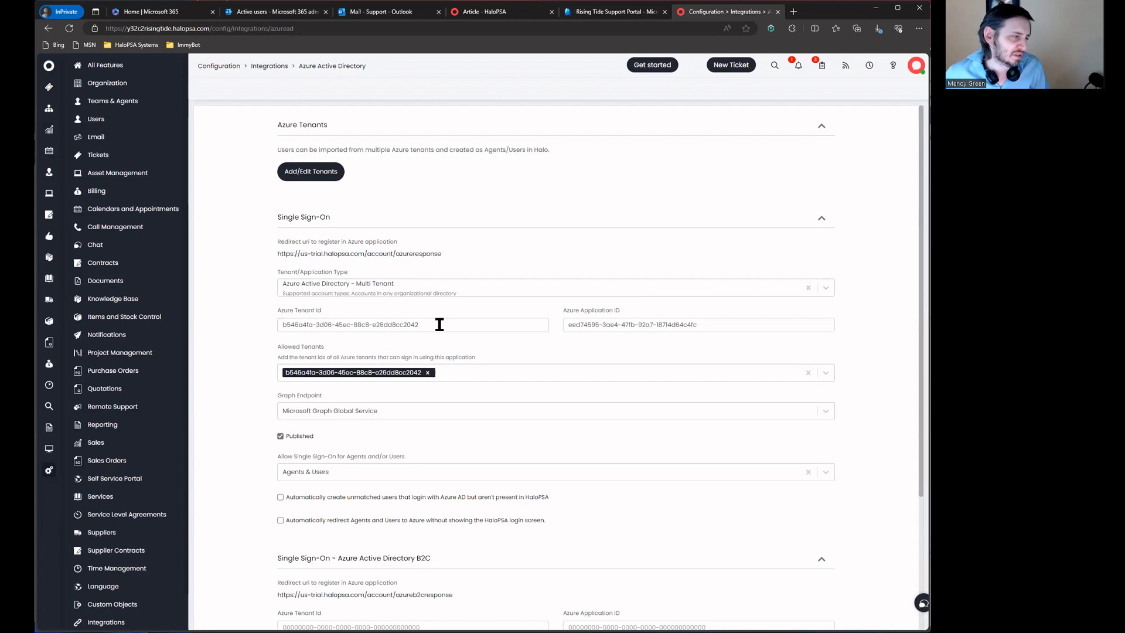
{"action": "left_click", "coordinate": [457, 373]}
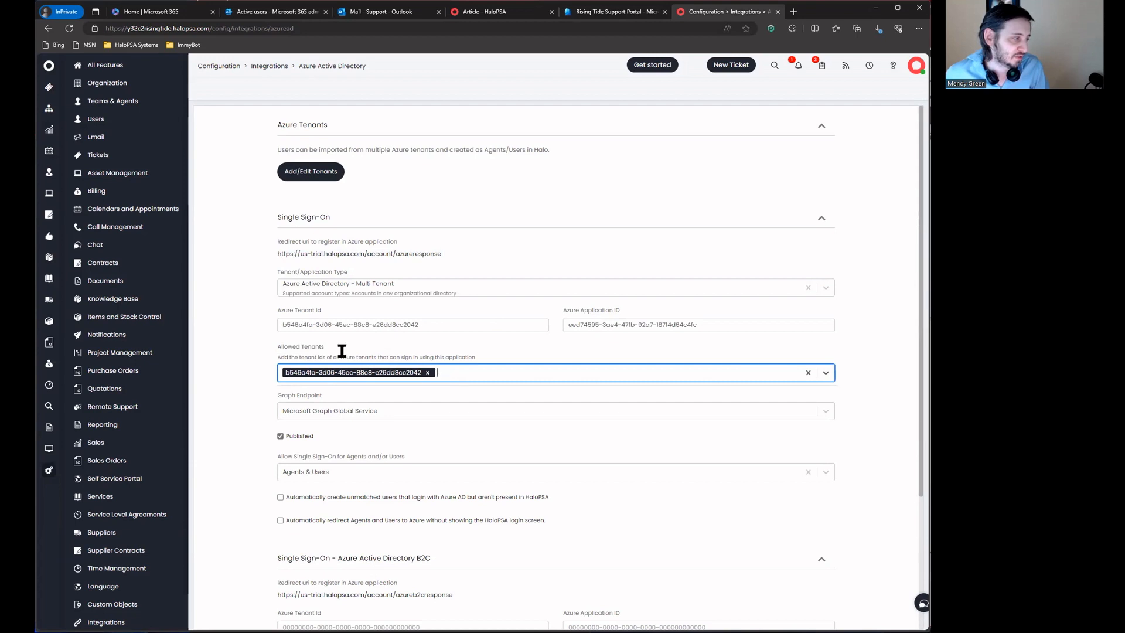
{"action": "left_click_drag", "start_coordinate": [267, 355], "coordinate": [497, 356]}
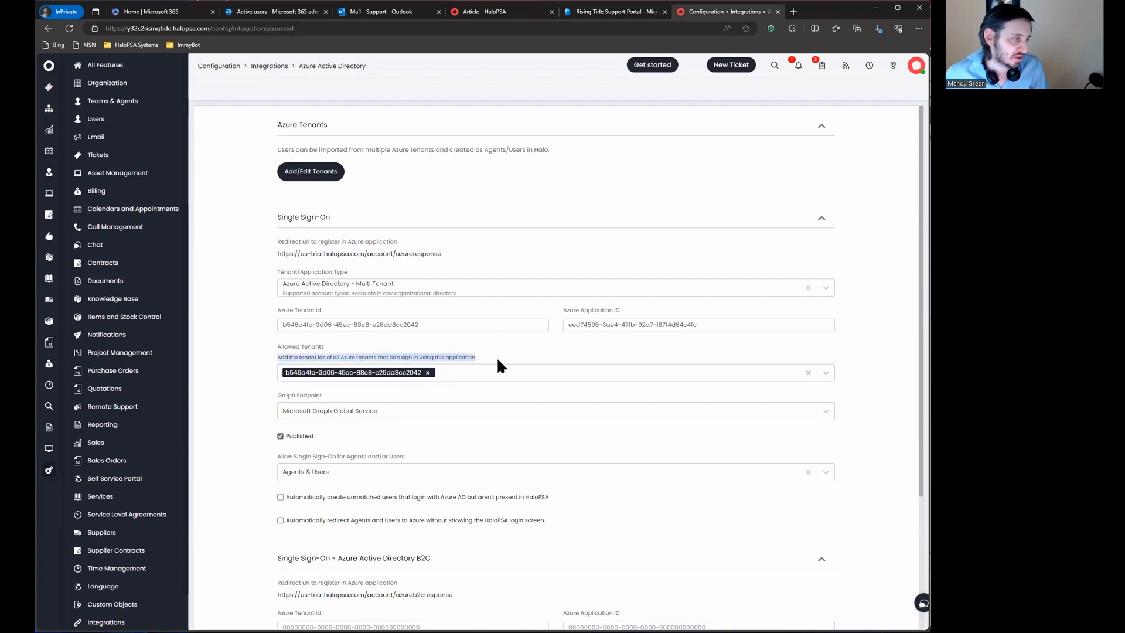
{"action": "left_click", "coordinate": [445, 397]}
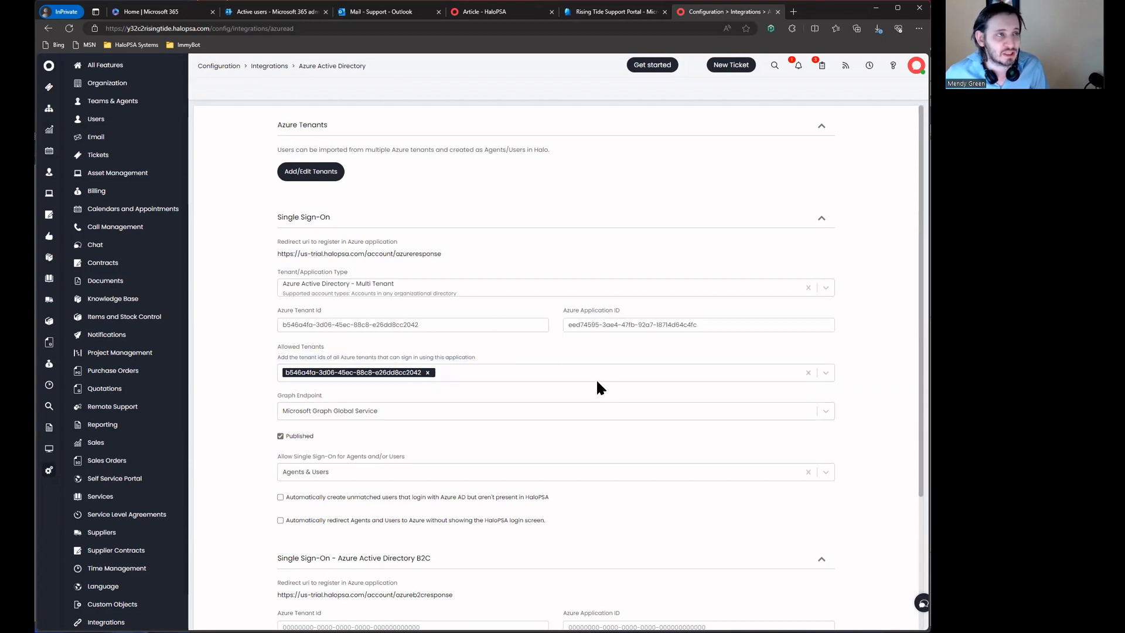
{"action": "left_click", "coordinate": [449, 374]}
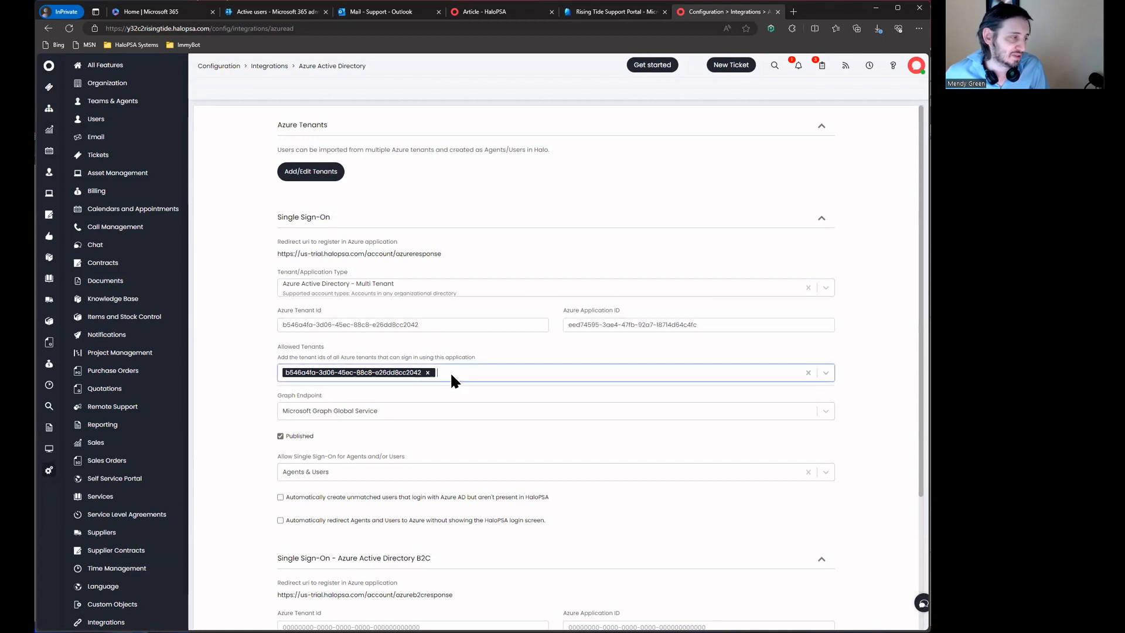
{"action": "left_click", "coordinate": [238, 396]}
Choose Agents & Users as the accounts allowed to use single sign-on.
{"action": "scroll", "coordinate": [402, 486], "scroll_direction": "down", "scroll_amount": 1}
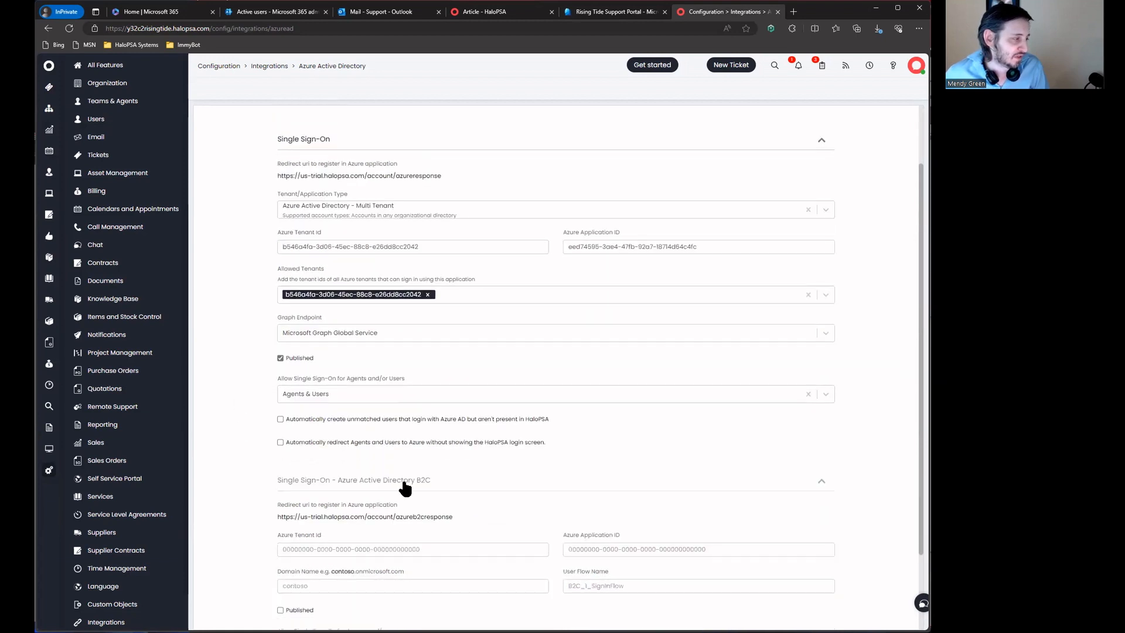
{"action": "left_click_drag", "start_coordinate": [278, 392], "coordinate": [286, 370]}
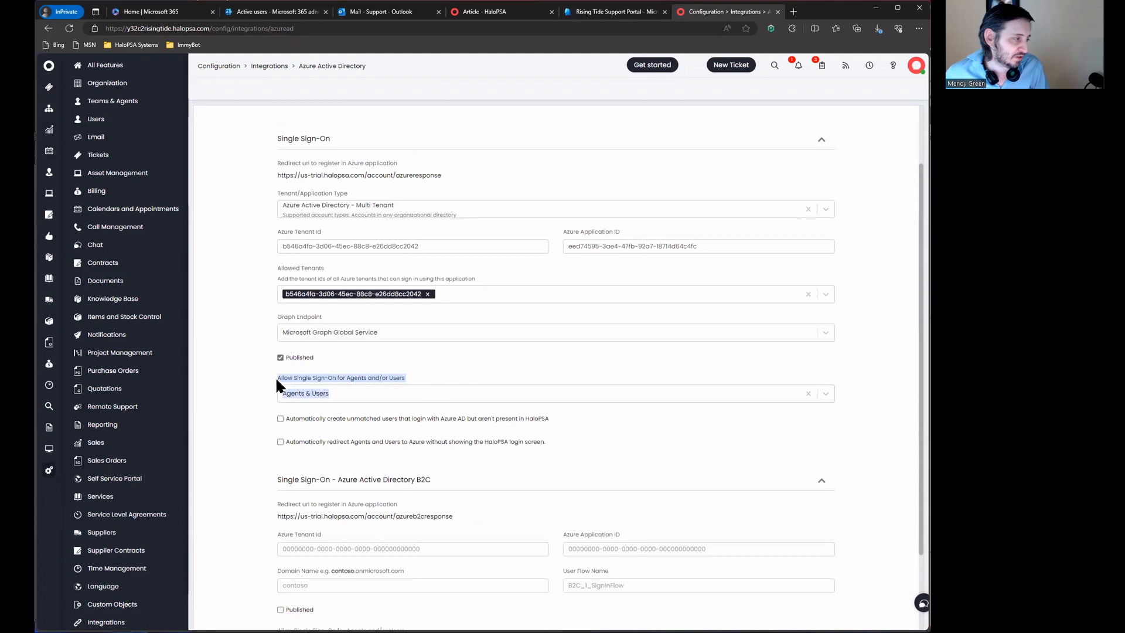
{"action": "left_click", "coordinate": [421, 391]}
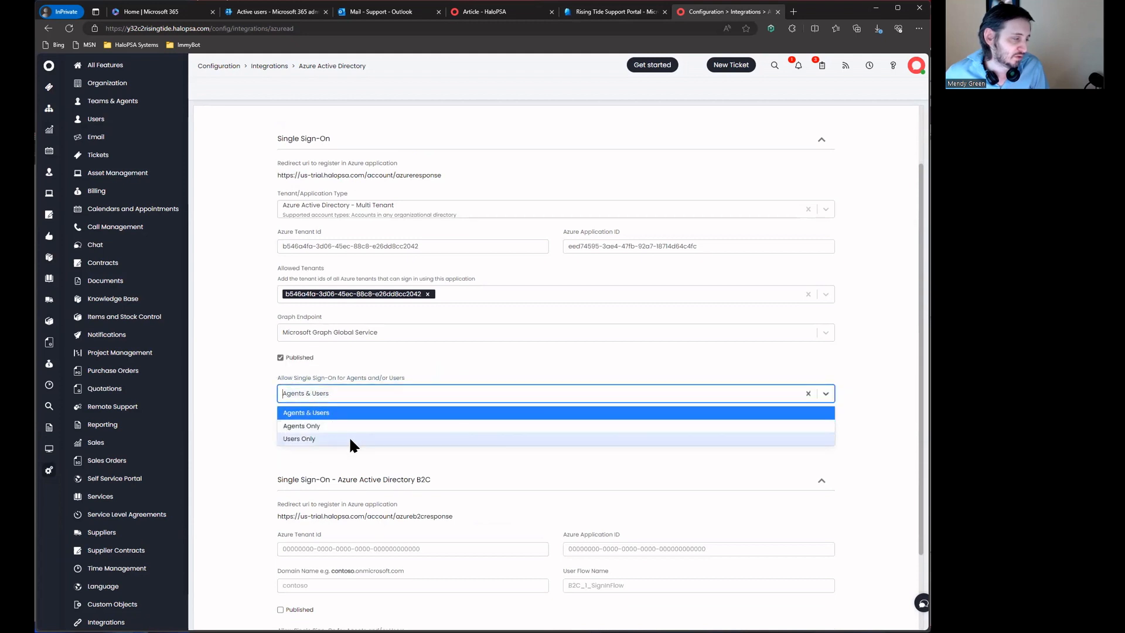
{"action": "left_click", "coordinate": [365, 413]}
Review the options for automatically creating unmatched Azure AD users and redirecting logins to Azure without the HaloPSA login screen.
{"action": "left_click_drag", "start_coordinate": [560, 428], "coordinate": [403, 428]}
{"action": "left_click_drag", "start_coordinate": [481, 426], "coordinate": [286, 426]}
{"action": "left_click", "coordinate": [598, 426]}
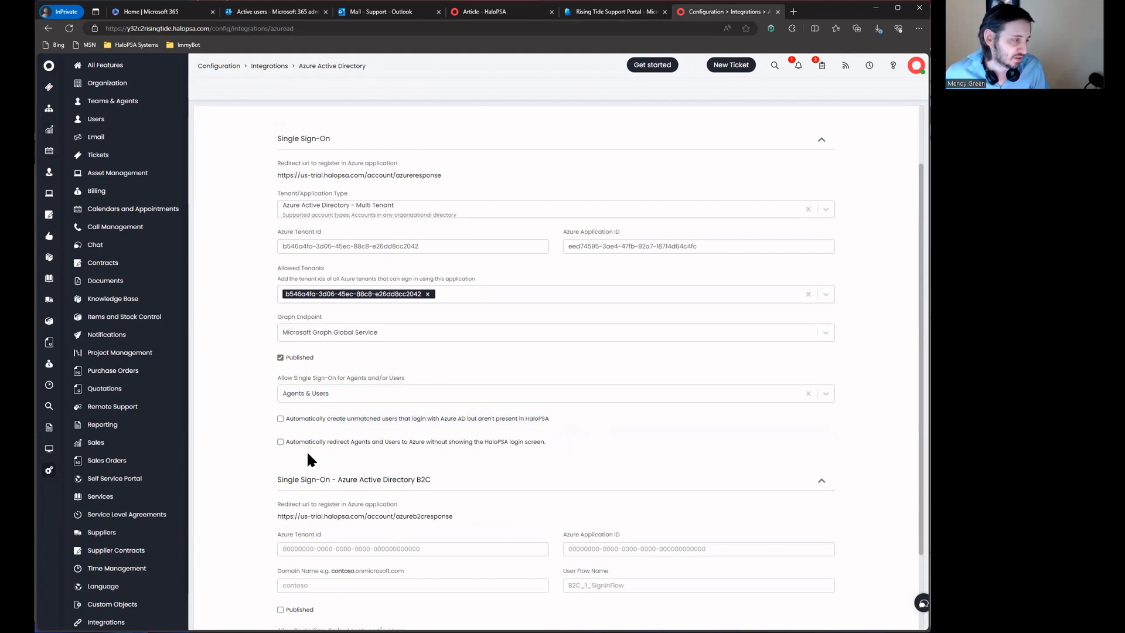
{"action": "left_click_drag", "start_coordinate": [620, 448], "coordinate": [413, 448]}
{"action": "left_click_drag", "start_coordinate": [522, 444], "coordinate": [291, 449]}
{"action": "left_click", "coordinate": [562, 450]}
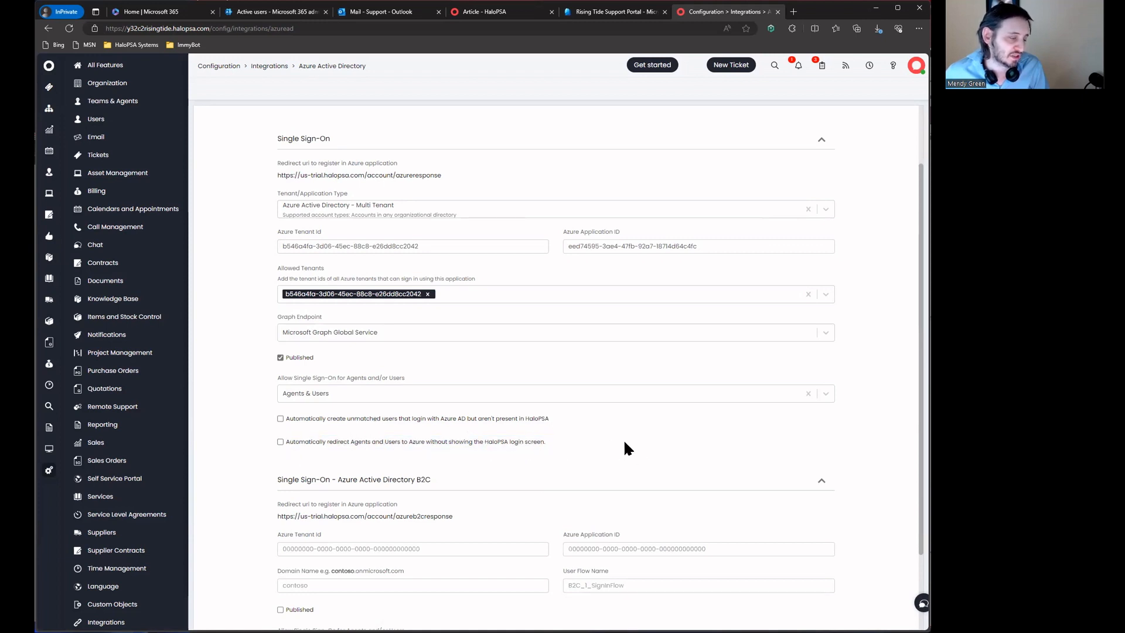
{"action": "scroll", "coordinate": [626, 448], "scroll_direction": "up", "scroll_amount": 2}
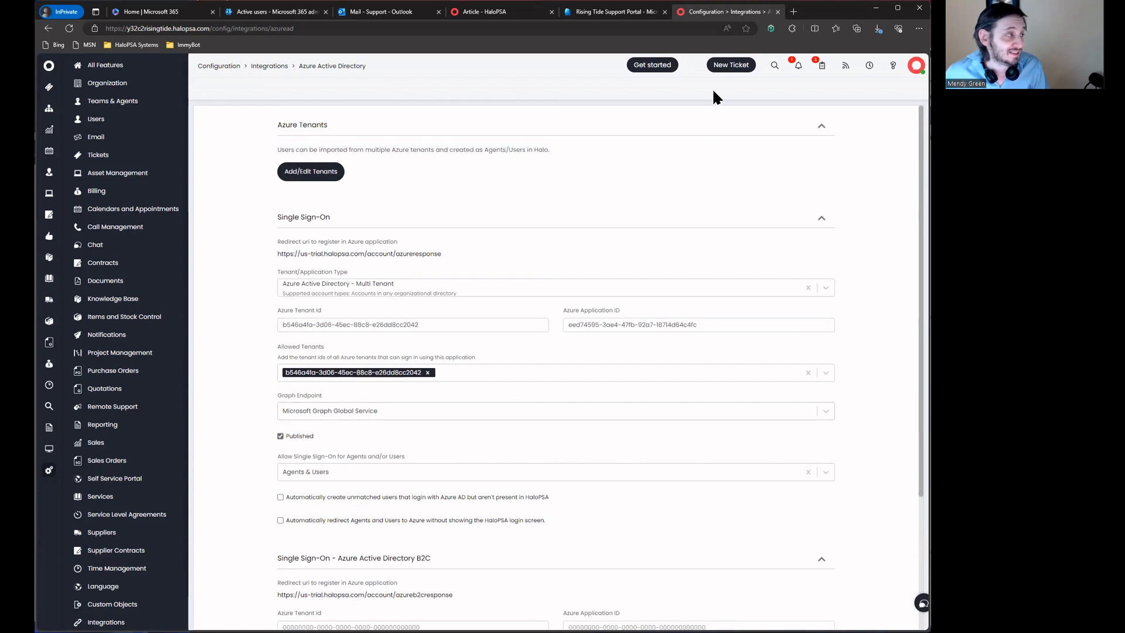
Open the end-user portal in a new browser tab and try to sign in with Office 365 using the signed-in Microsoft account.
{"action": "left_click", "coordinate": [900, 66]}
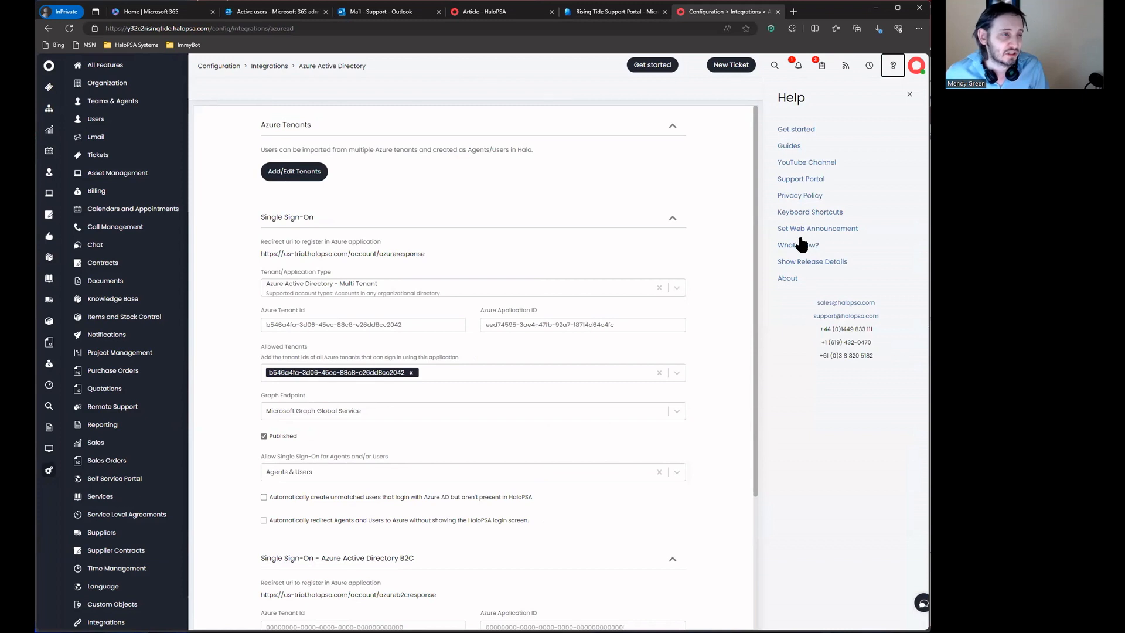
{"action": "left_click", "coordinate": [917, 65]}
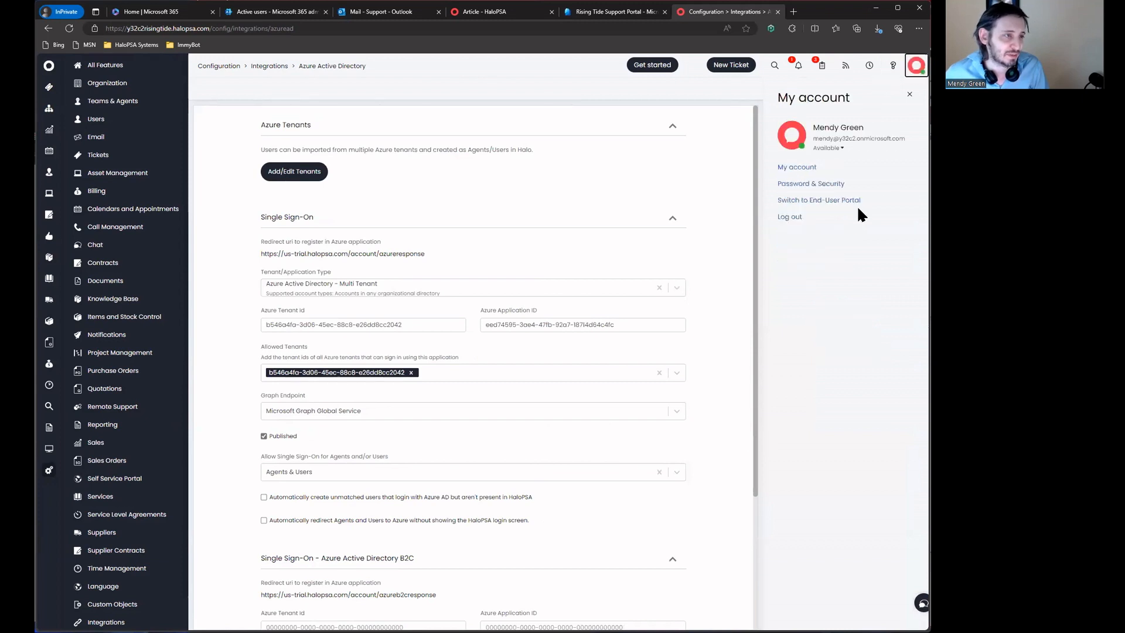
{"action": "right_click", "coordinate": [807, 201]}
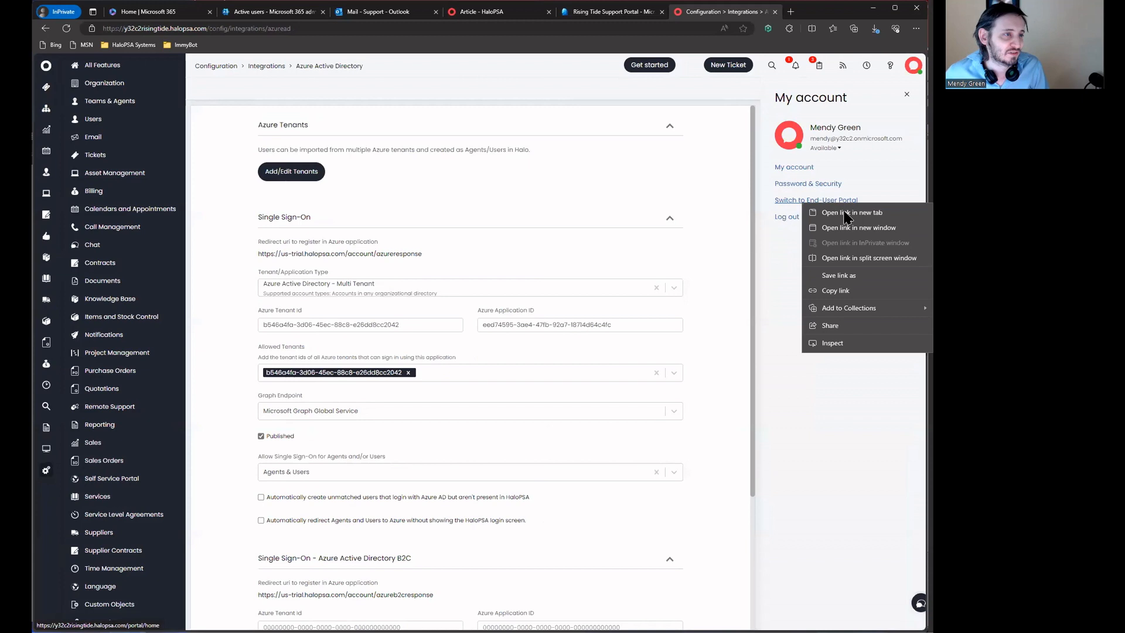
{"action": "left_click", "coordinate": [850, 212]}
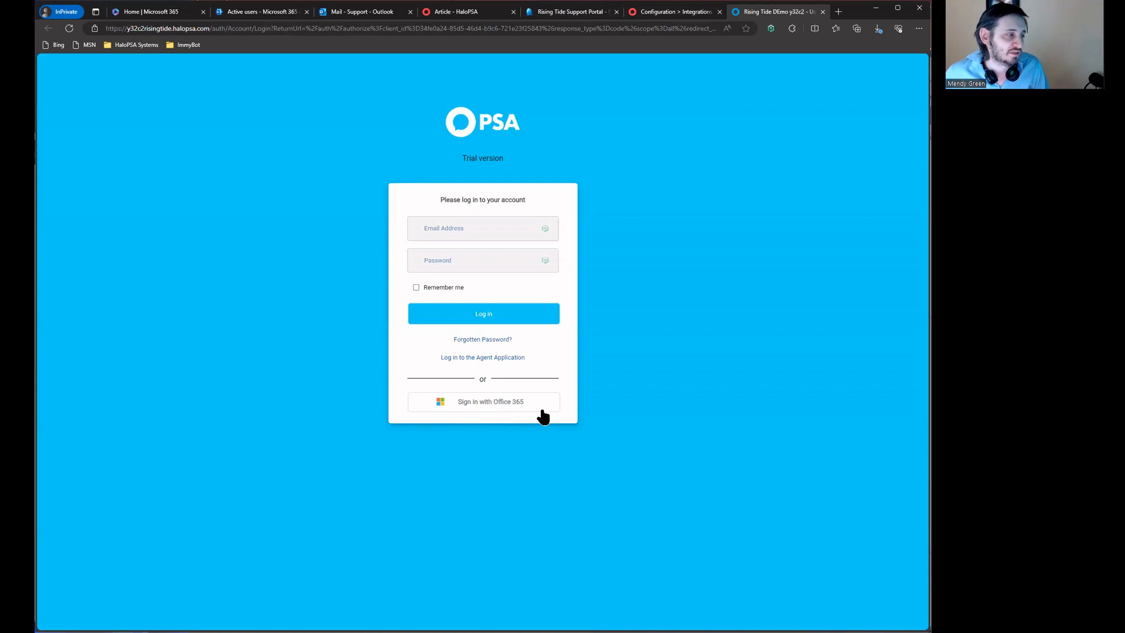
{"action": "left_click", "coordinate": [523, 411]}
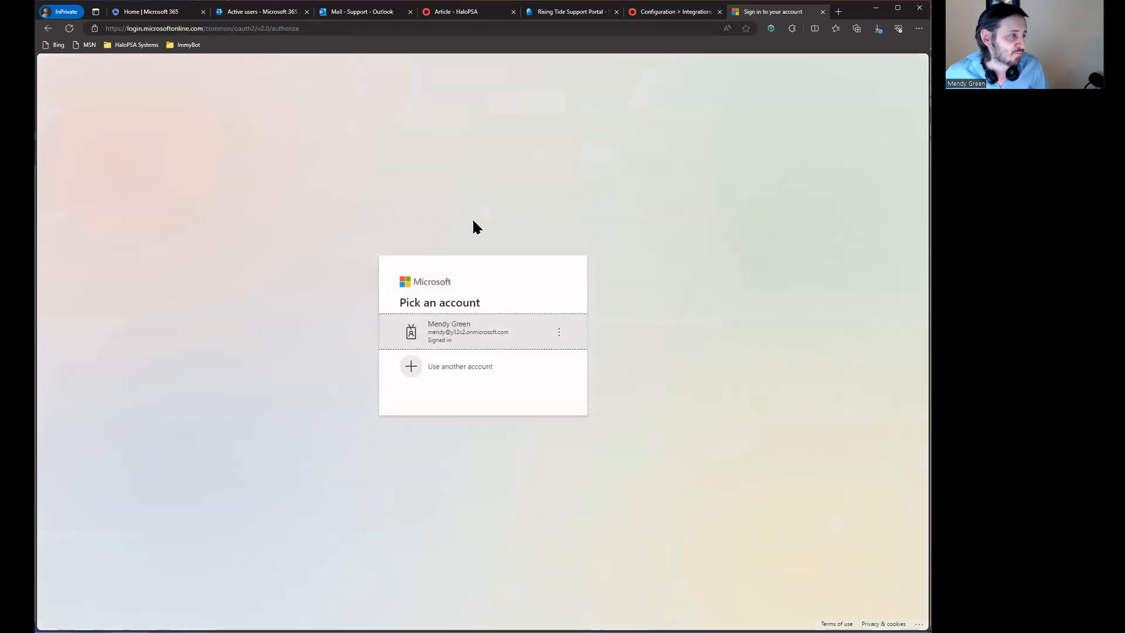
{"action": "left_click", "coordinate": [477, 332]}
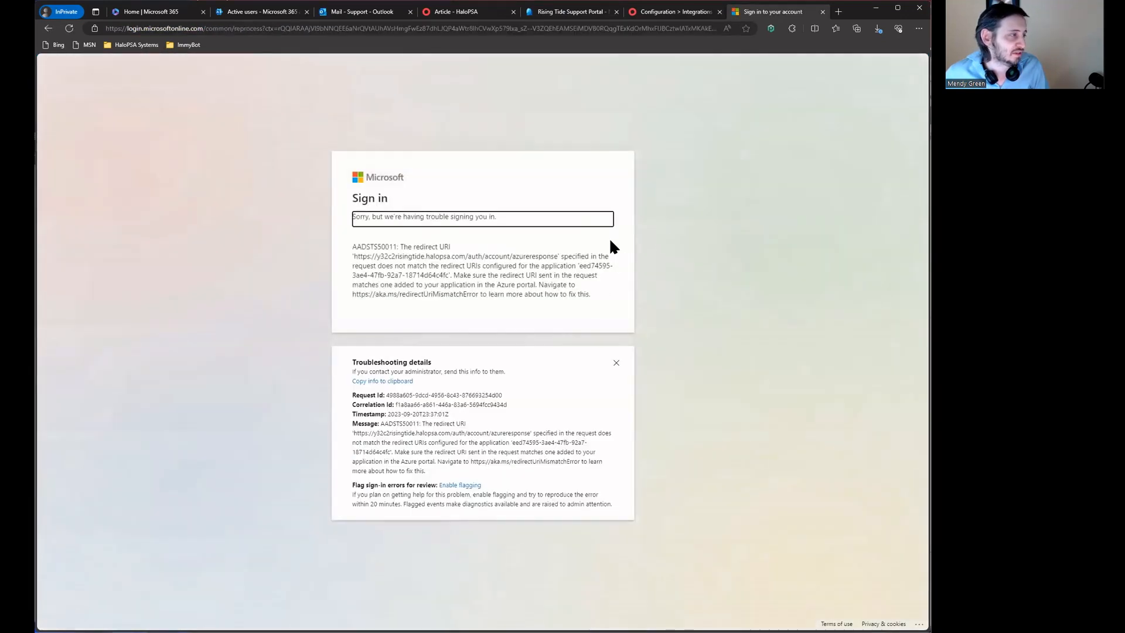
Examine the Microsoft sign-in error text for the redirect URI it names and the reason given.
{"action": "left_click_drag", "start_coordinate": [371, 254], "coordinate": [572, 261]}
{"action": "left_click", "coordinate": [404, 268]}
{"action": "left_click_drag", "start_coordinate": [404, 268], "coordinate": [489, 267]}
{"action": "left_click", "coordinate": [456, 271]}
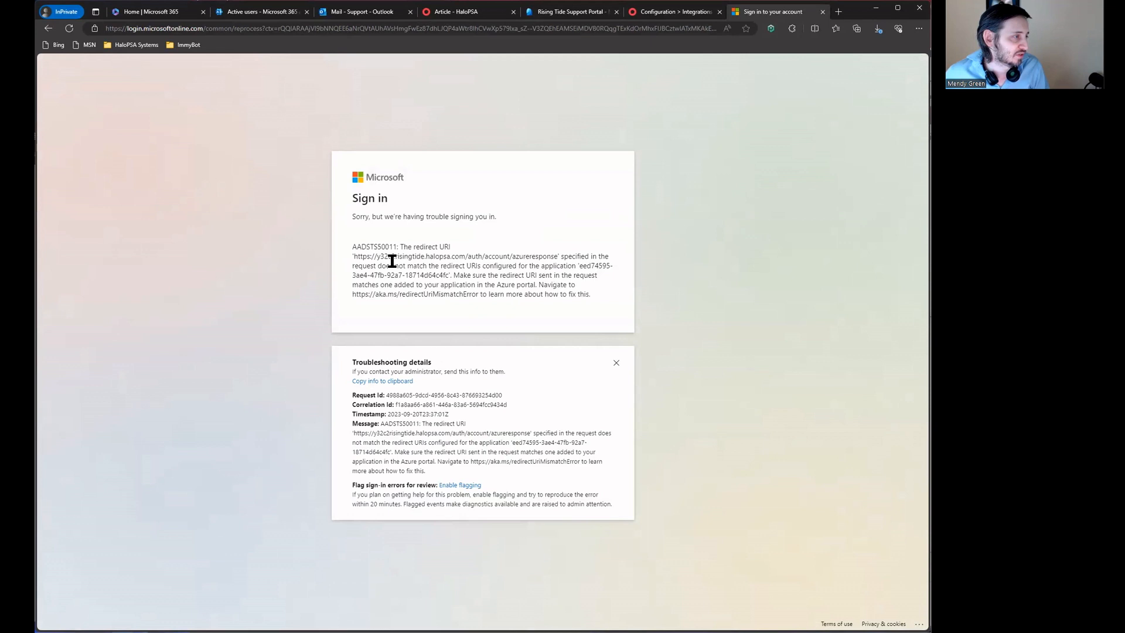
{"action": "left_click_drag", "start_coordinate": [558, 256], "coordinate": [356, 258]}
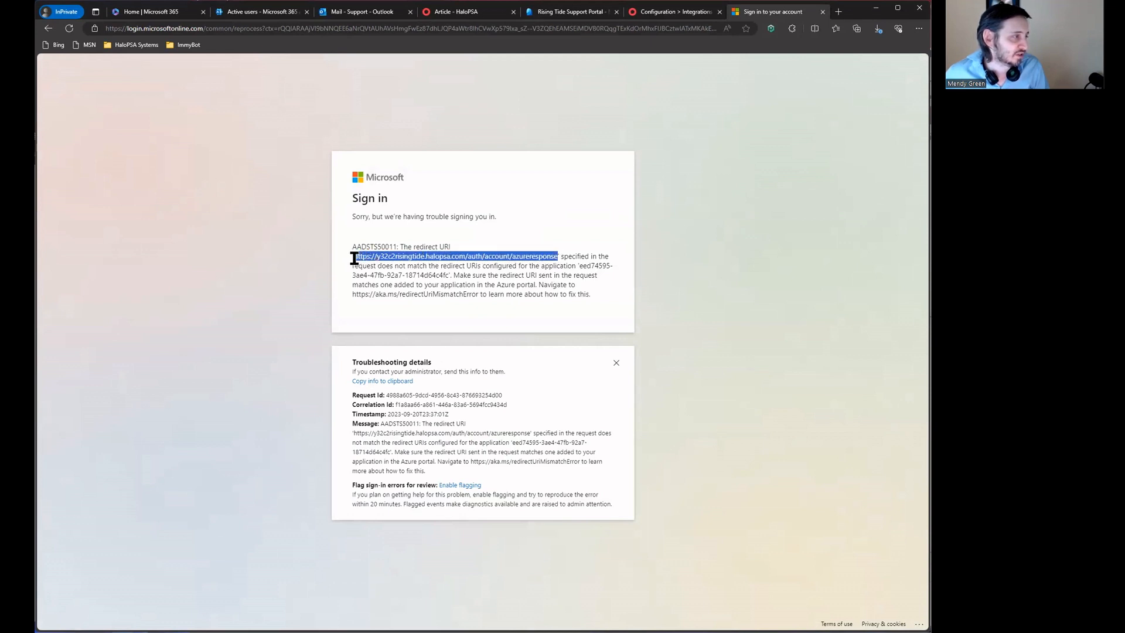
{"action": "left_click", "coordinate": [481, 274]}
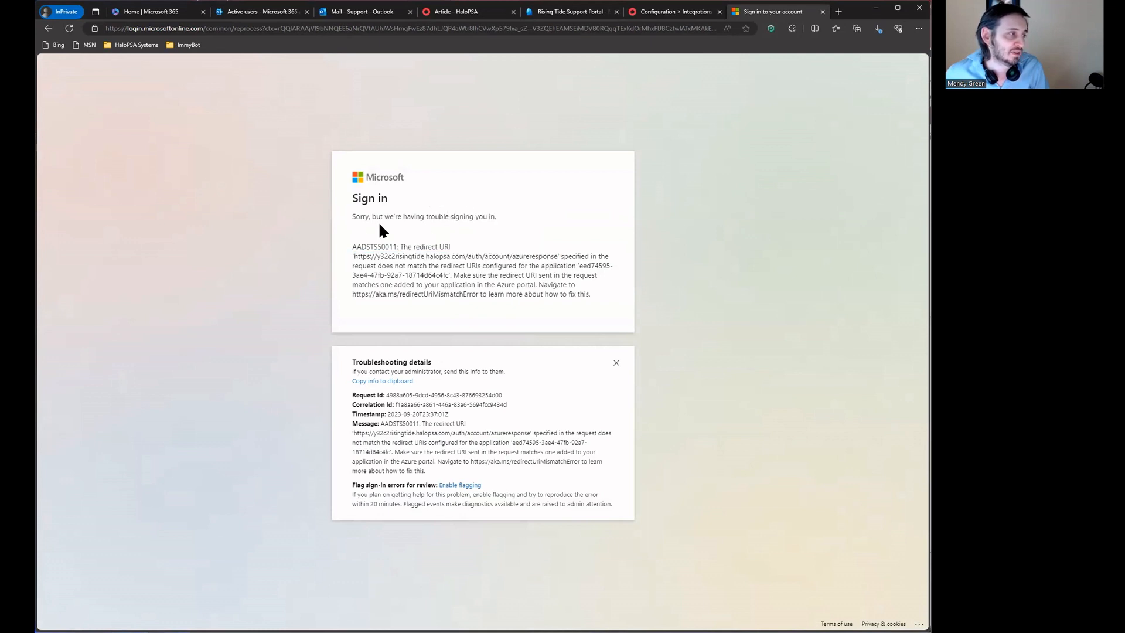
{"action": "left_click_drag", "start_coordinate": [353, 217], "coordinate": [515, 221]}
{"action": "left_click", "coordinate": [426, 244]}
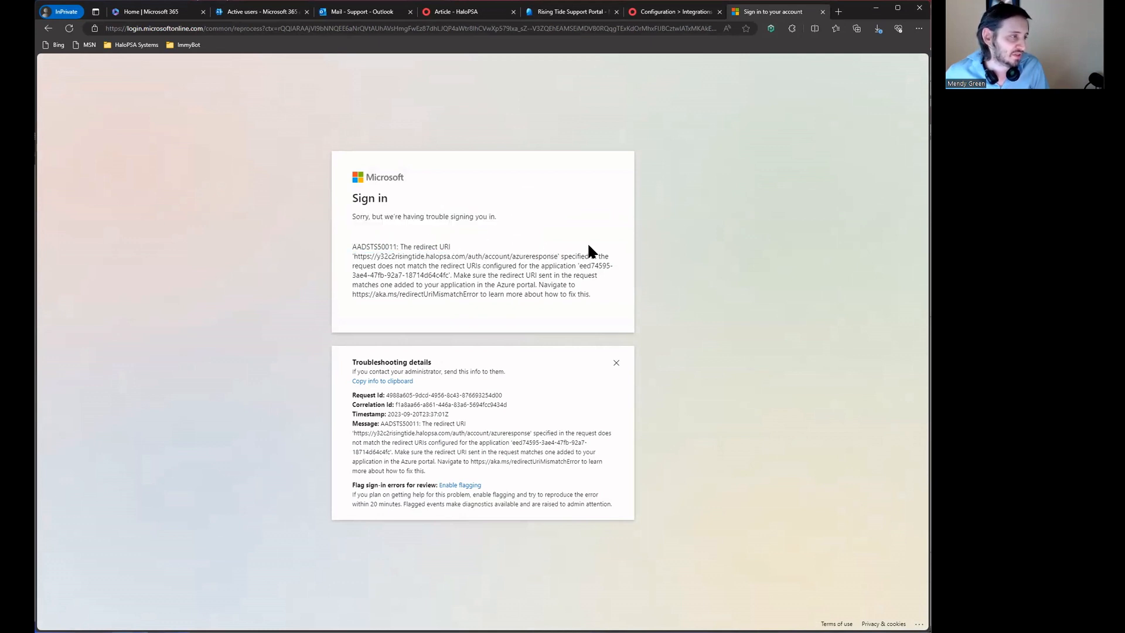
{"action": "left_click_drag", "start_coordinate": [401, 247], "coordinate": [486, 241]}
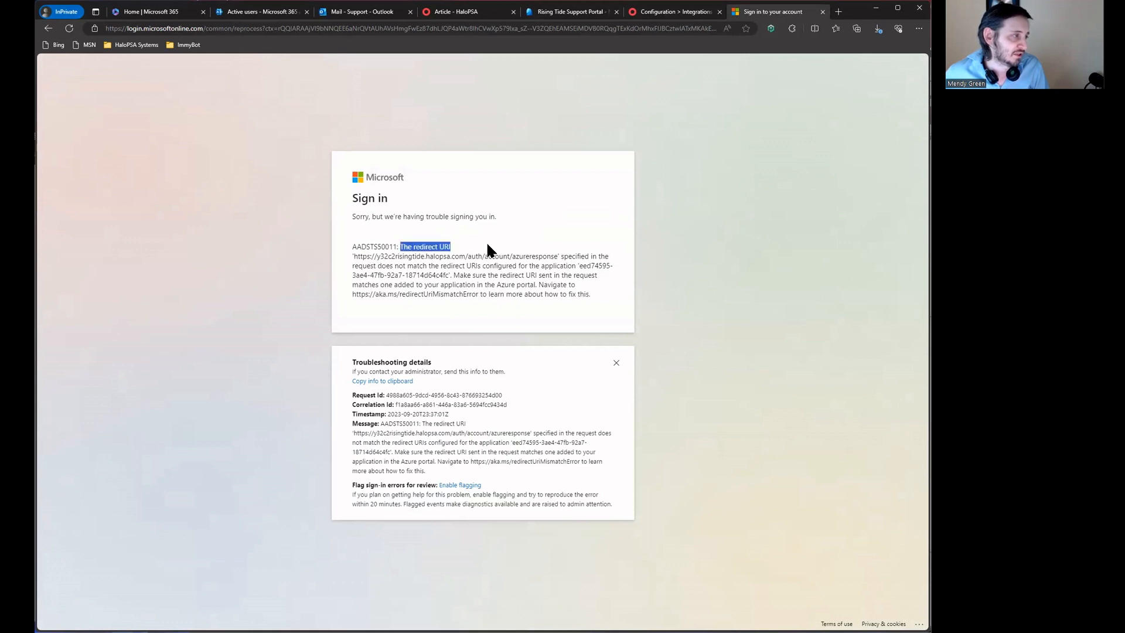
{"action": "mouse_move", "coordinate": [576, 256]}
{"action": "left_mouse_down"}
{"action": "mouse_move", "coordinate": [598, 256]}
{"action": "mouse_move", "coordinate": [413, 267]}
{"action": "mouse_move", "coordinate": [585, 267]}
{"action": "left_mouse_up"}
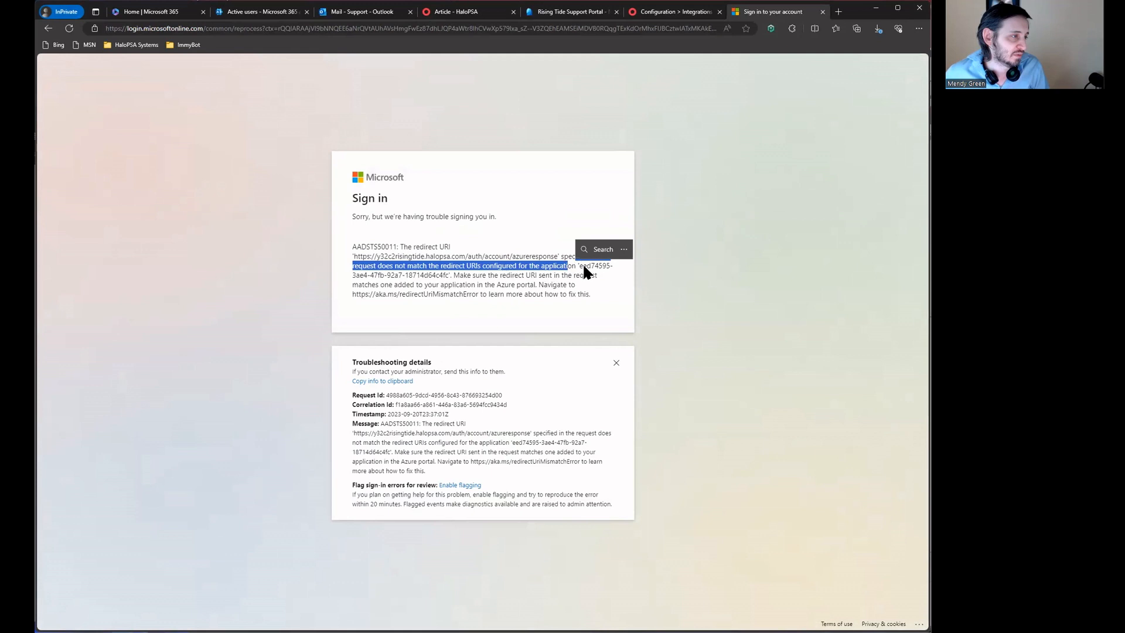
{"action": "left_click", "coordinate": [551, 13]}
{"action": "left_click", "coordinate": [232, 223]}
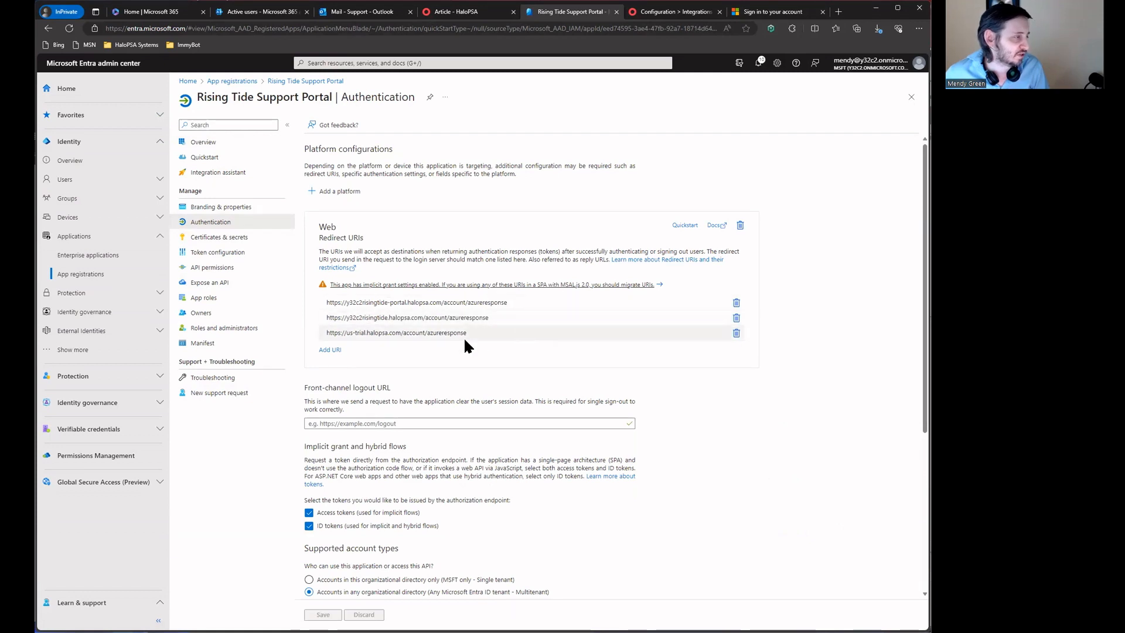
{"action": "left_click", "coordinate": [328, 350]}
{"action": "type", "text": "https://y32c2risingtide.halopsa.com/auth/account/azureresponse"}
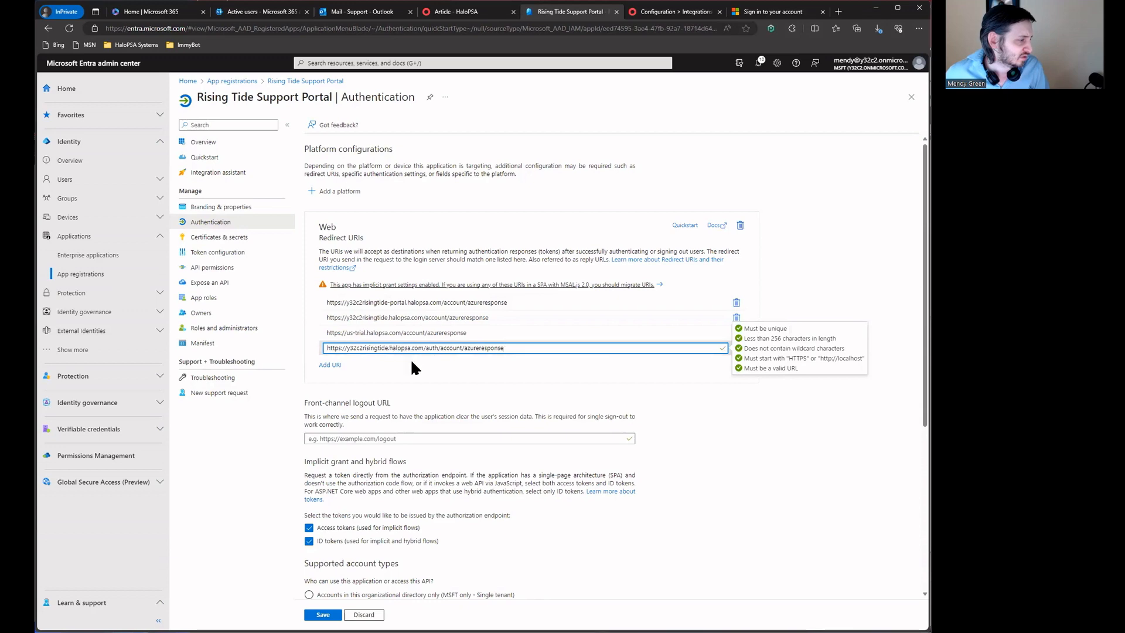
{"action": "scroll", "coordinate": [413, 362], "scroll_direction": "down", "scroll_amount": 2}
{"action": "scroll", "coordinate": [417, 349], "scroll_direction": "up", "scroll_amount": 2}
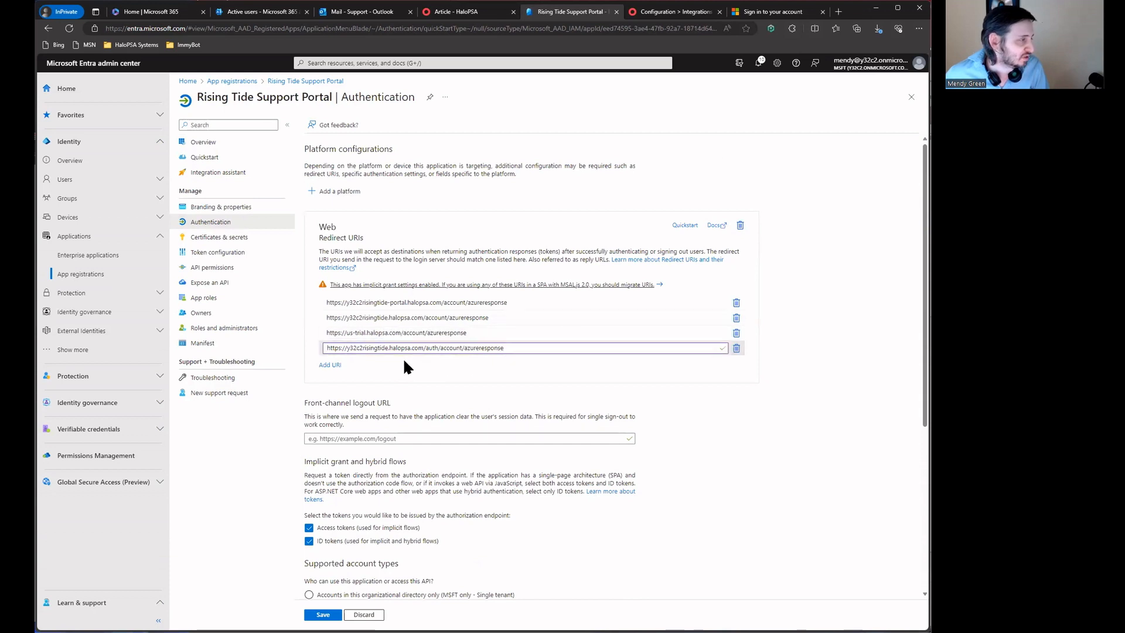
{"action": "left_click", "coordinate": [330, 364]}
{"action": "left_click", "coordinate": [432, 335]}
{"action": "key", "text": "ctrl+a"}
{"action": "key", "text": "ctrl+c"}
{"action": "left_click", "coordinate": [427, 362]}
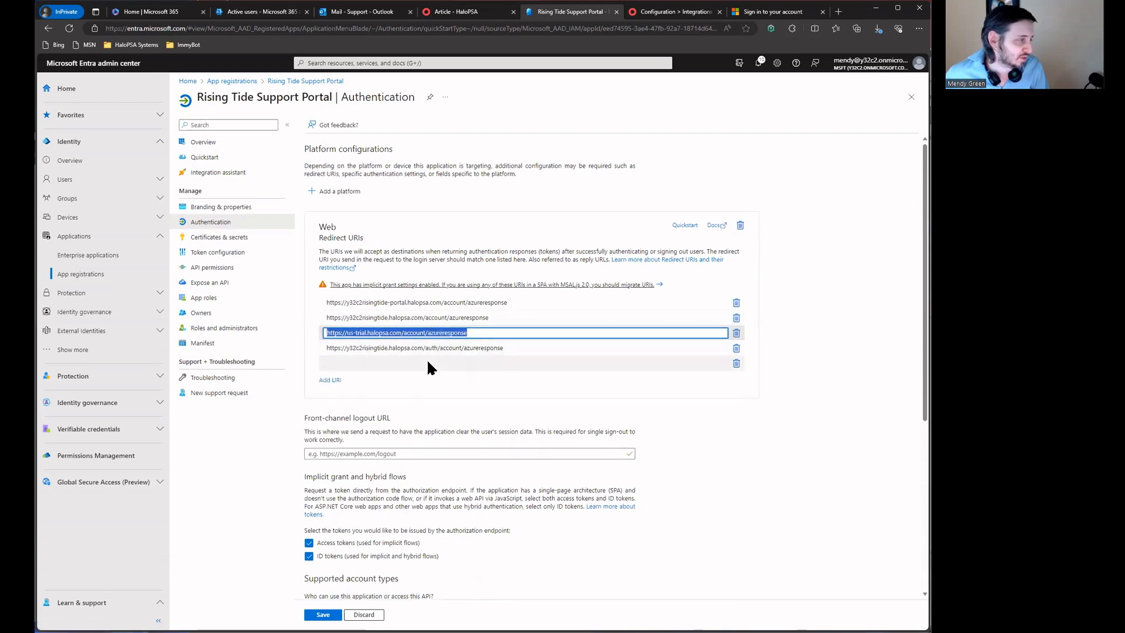
{"action": "key", "text": "ctrl+v"}
{"action": "left_click", "coordinate": [428, 349]}
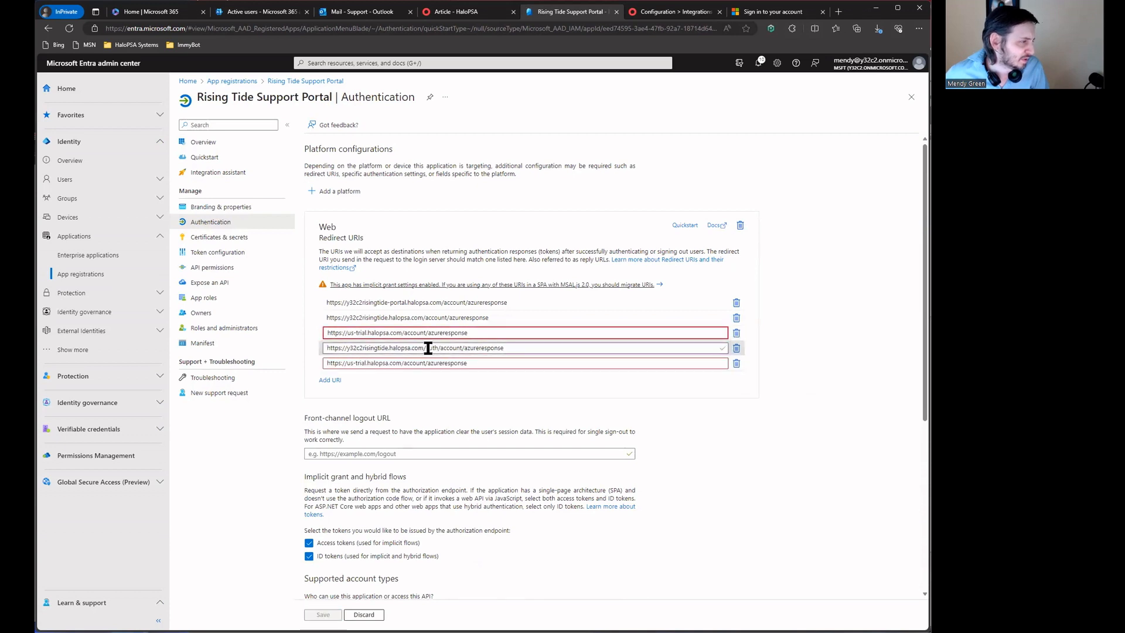
{"action": "left_click_drag", "start_coordinate": [426, 348], "coordinate": [557, 348]}
{"action": "left_click", "coordinate": [415, 361]}
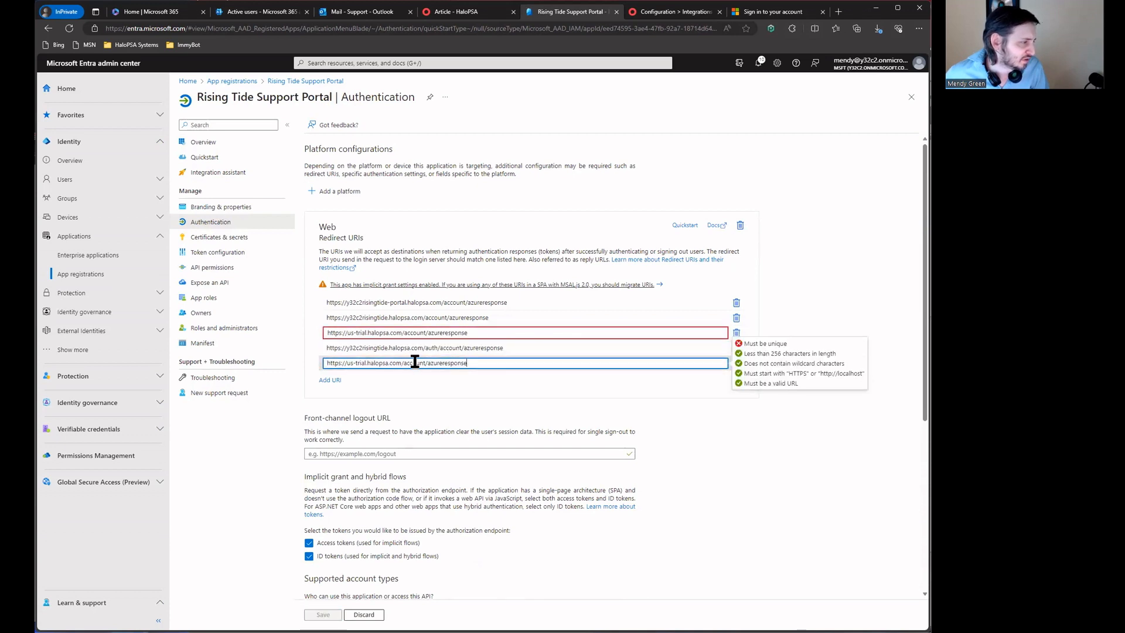
{"action": "left_click_drag", "start_coordinate": [403, 362], "coordinate": [539, 359]}
{"action": "key", "text": "ctrl+v"}
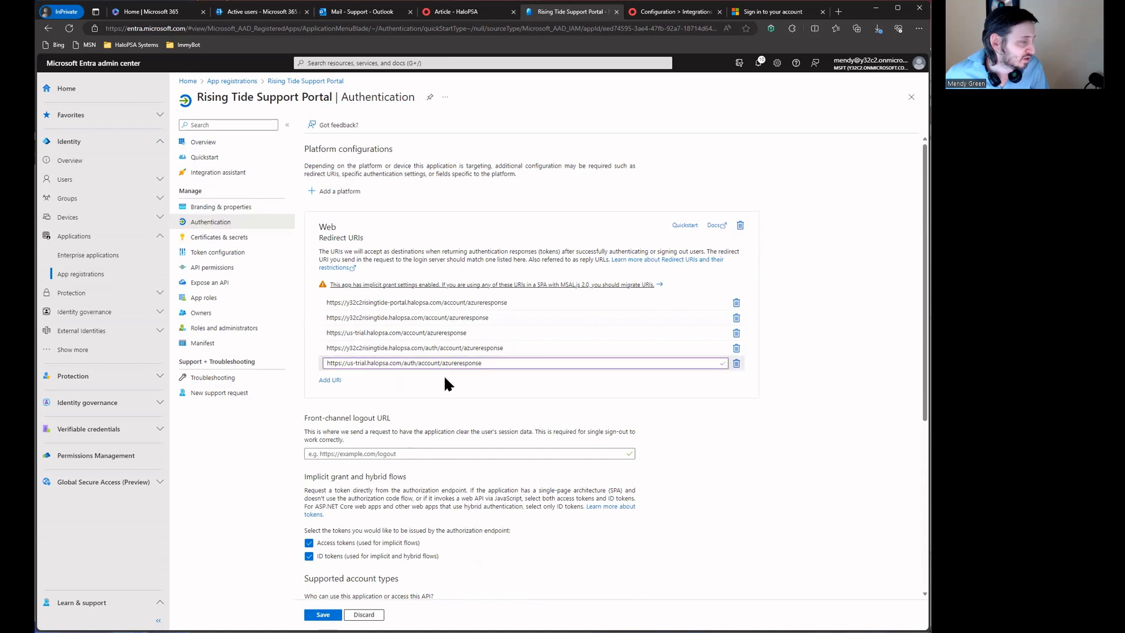
{"action": "left_click", "coordinate": [323, 614]}
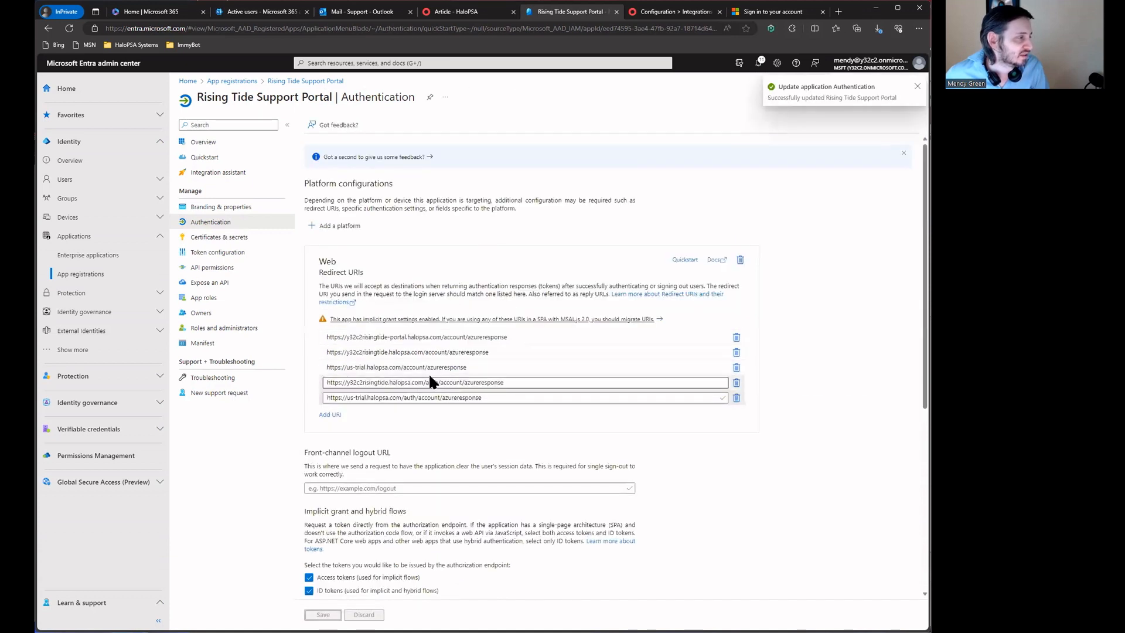
Reload the failed Microsoft sign-in page, return to the portal login and retry Office 365 sign-in with the same account.
{"action": "left_click", "coordinate": [762, 11]}
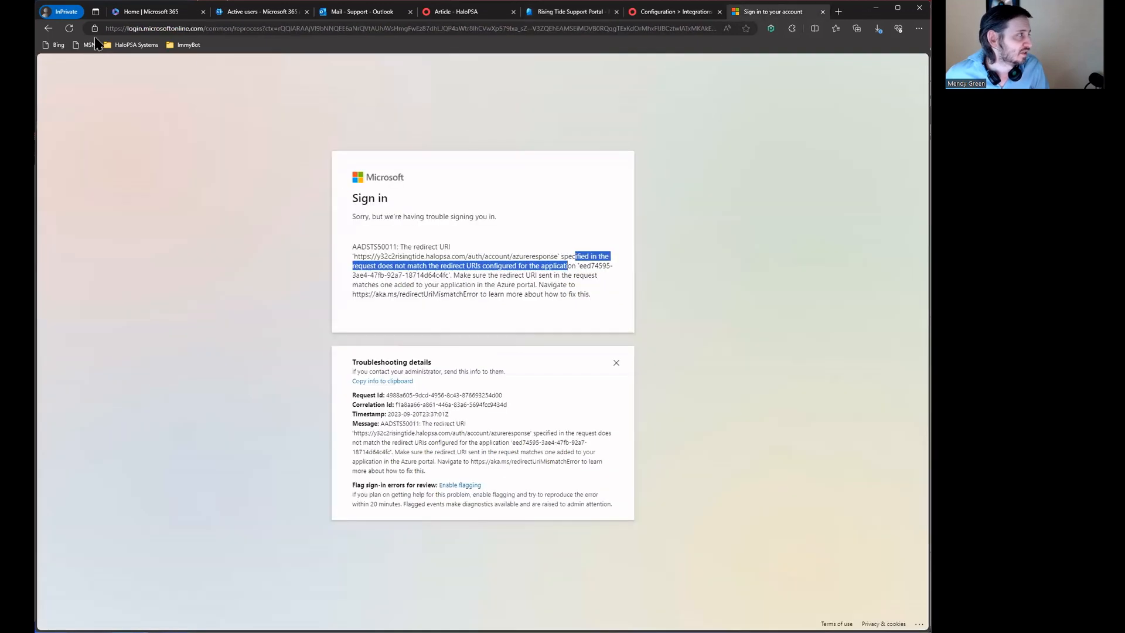
{"action": "left_click", "coordinate": [70, 28]}
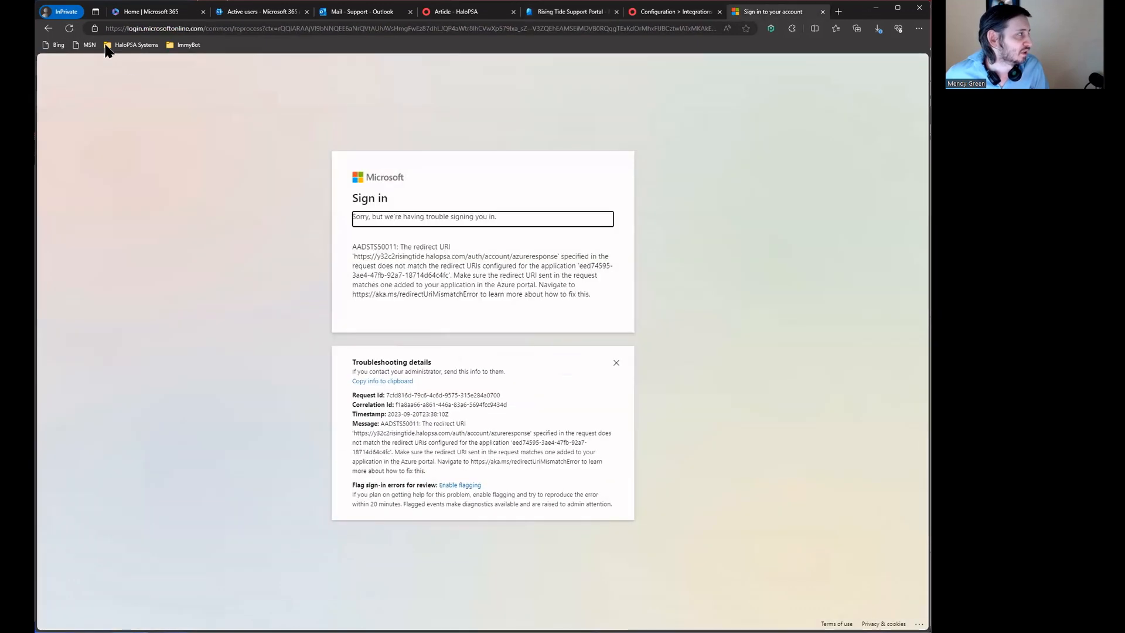
{"action": "left_click", "coordinate": [52, 29]}
{"action": "left_click", "coordinate": [50, 28]}
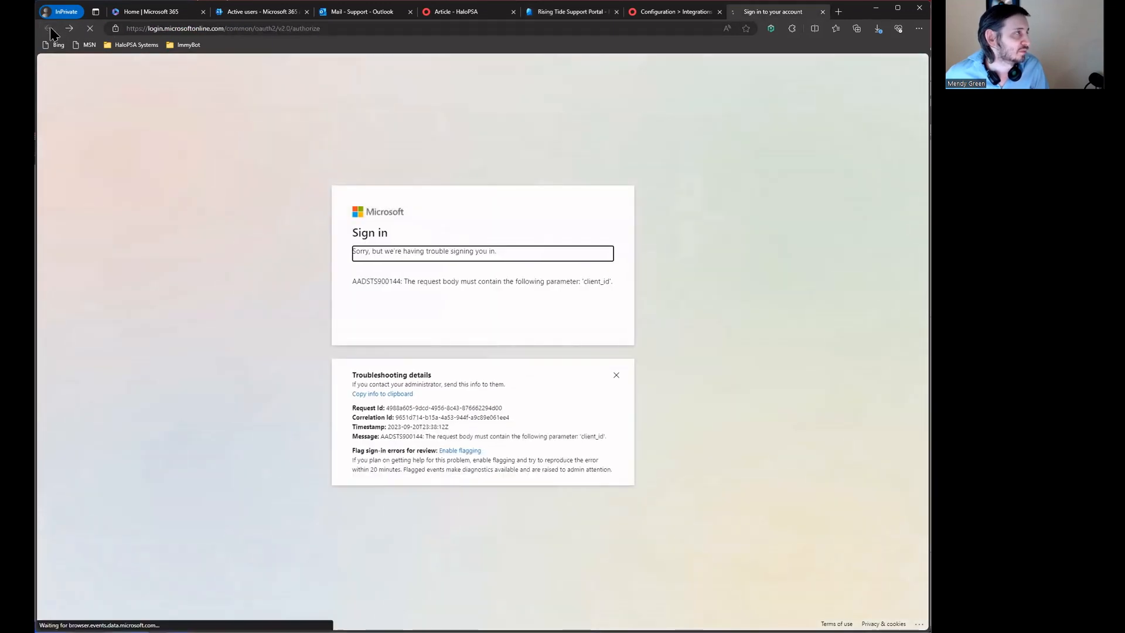
{"action": "left_click", "coordinate": [491, 403]}
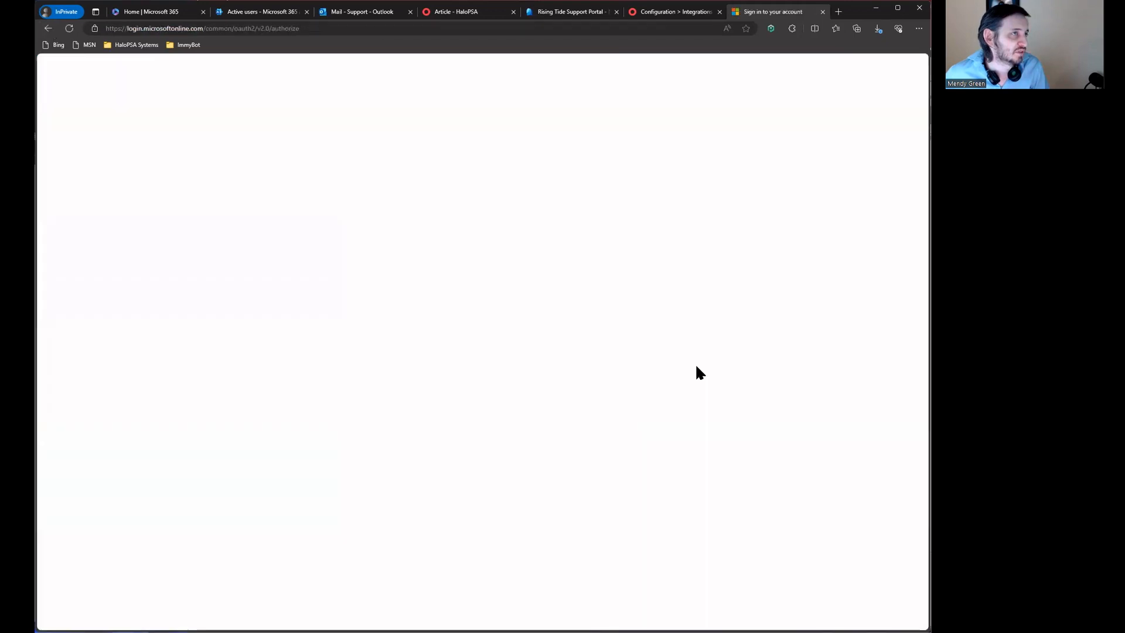
{"action": "left_click", "coordinate": [490, 326]}
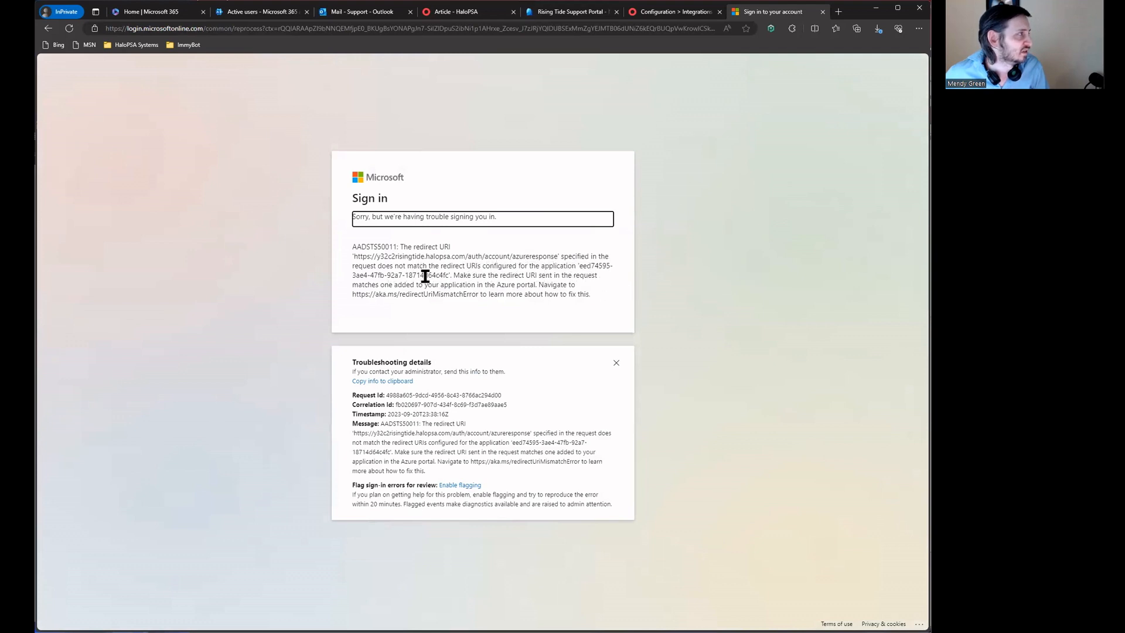
Go back to the HaloPSA login page once more and attempt another Office 365 sign-in.
{"action": "left_click", "coordinate": [49, 29]}
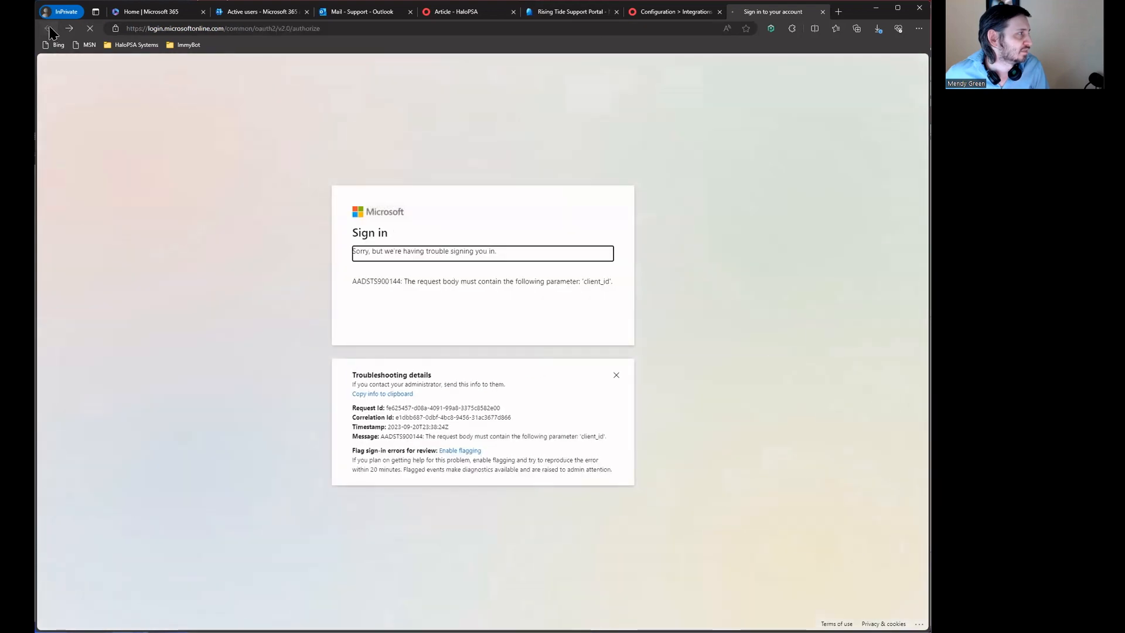
{"action": "left_click", "coordinate": [49, 28]}
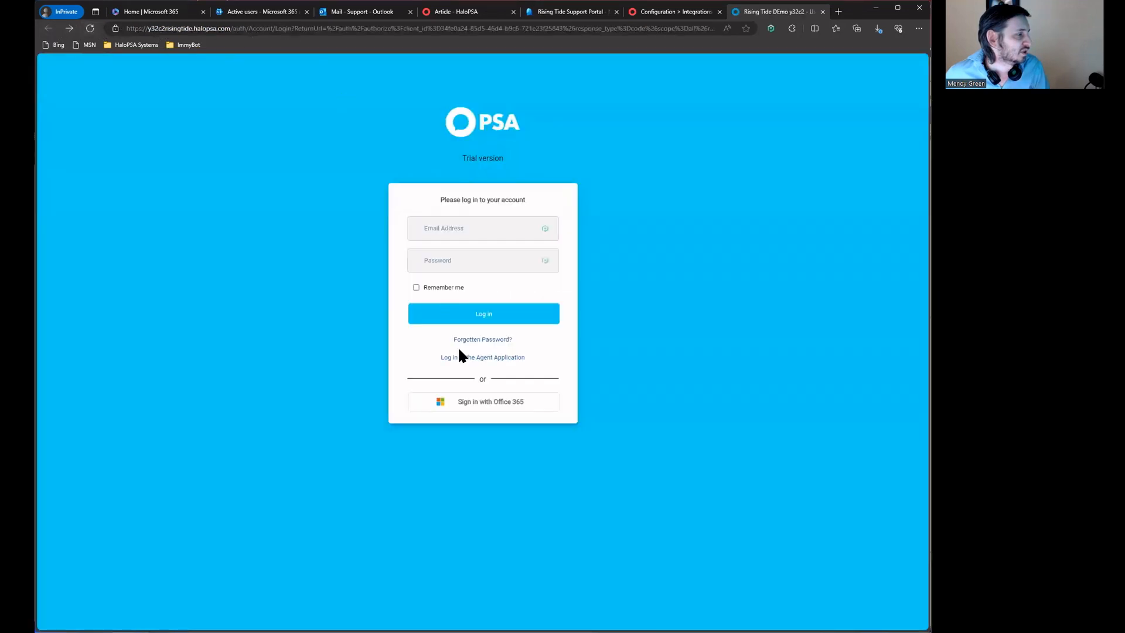
{"action": "left_click", "coordinate": [497, 408]}
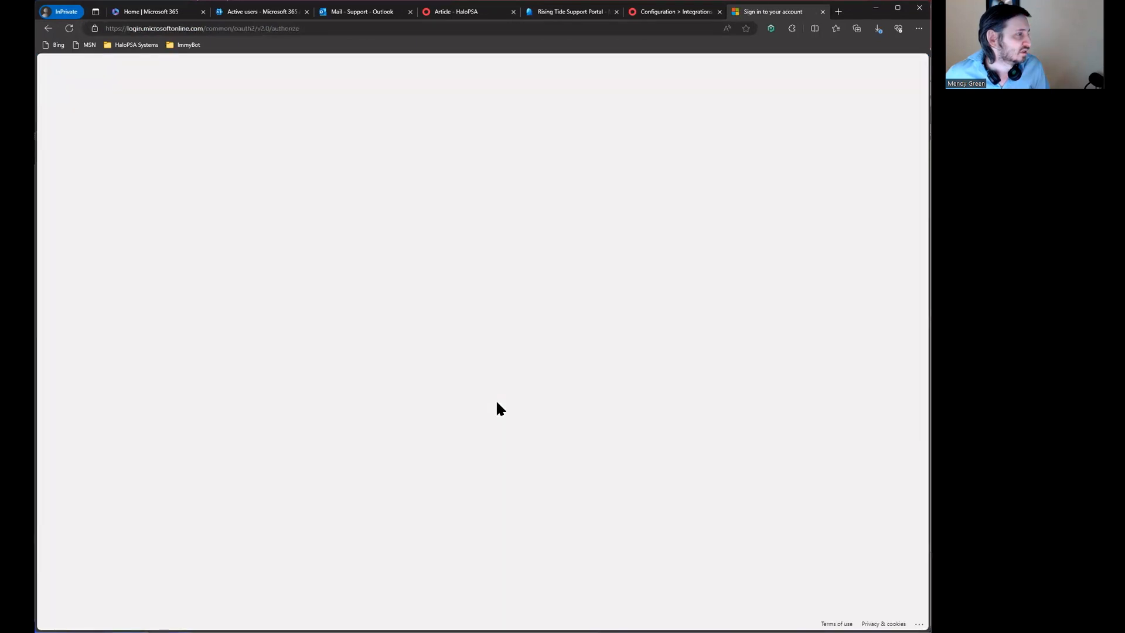
{"action": "left_click", "coordinate": [516, 330]}
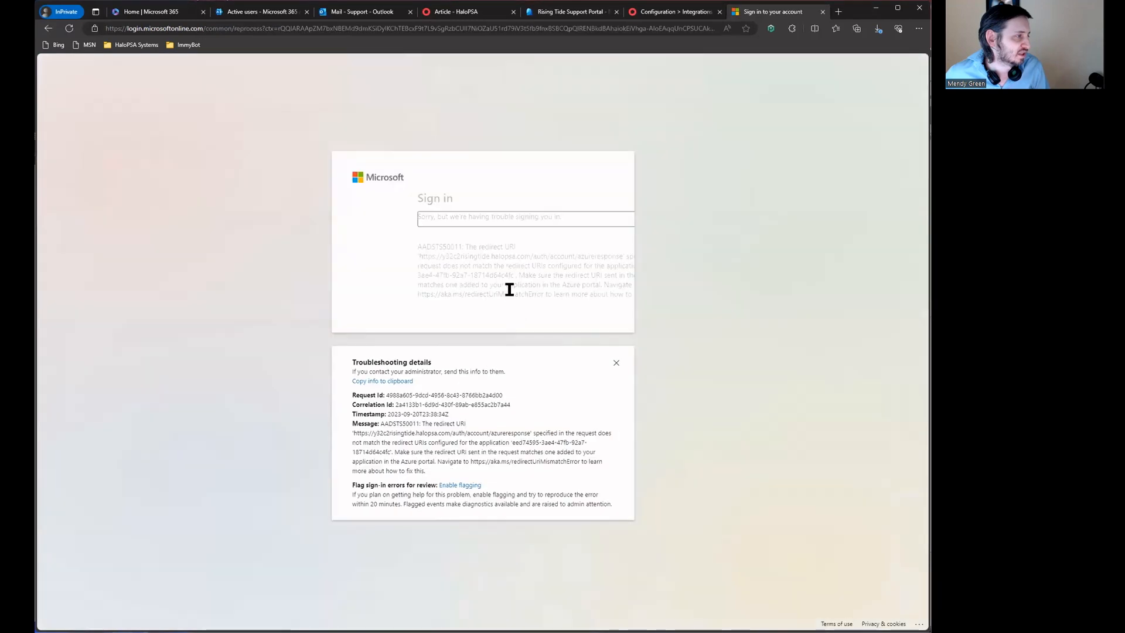
Check the HaloPSA single sign-on settings and the redirect URIs registered in Entra, especially the y32c2risingtide auth entry.
{"action": "left_click", "coordinate": [668, 13]}
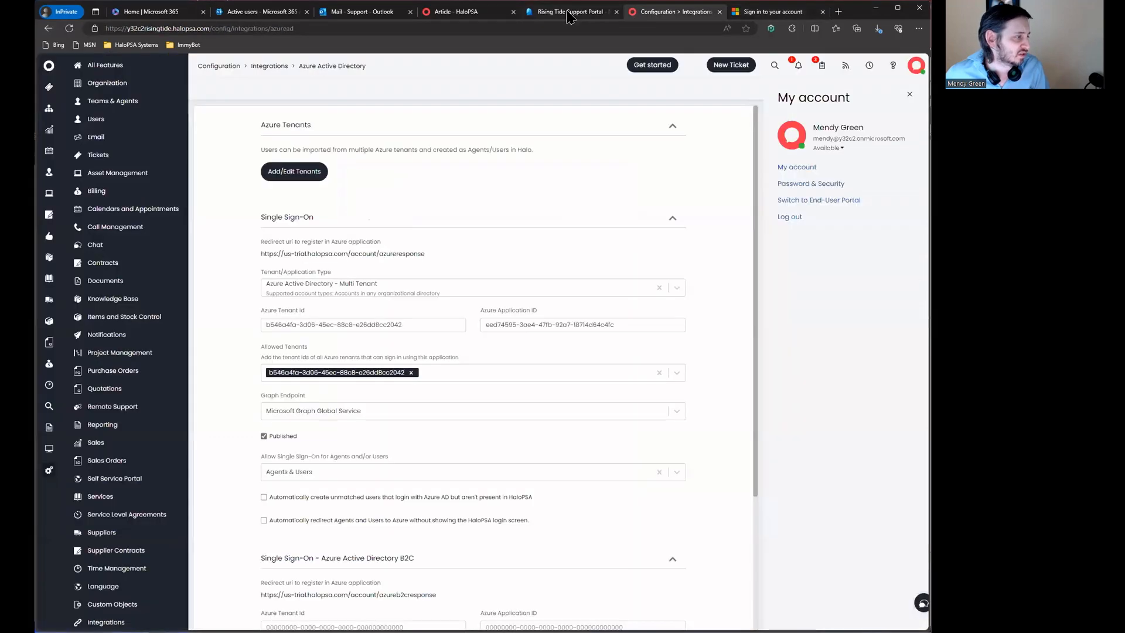
{"action": "left_click", "coordinate": [570, 13]}
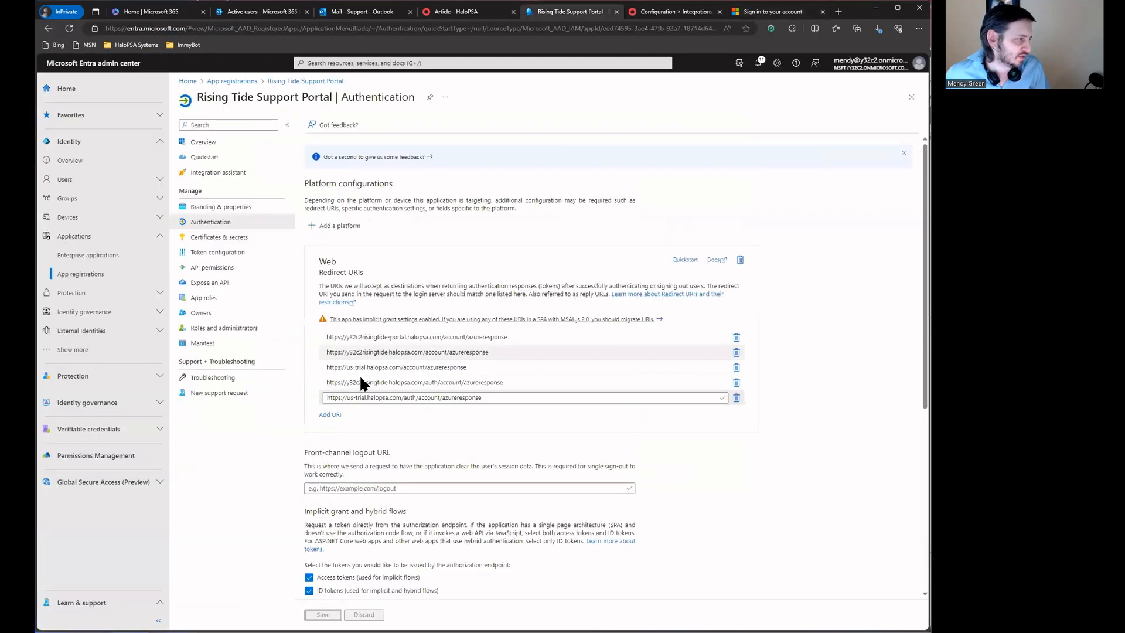
{"action": "left_click", "coordinate": [522, 383]}
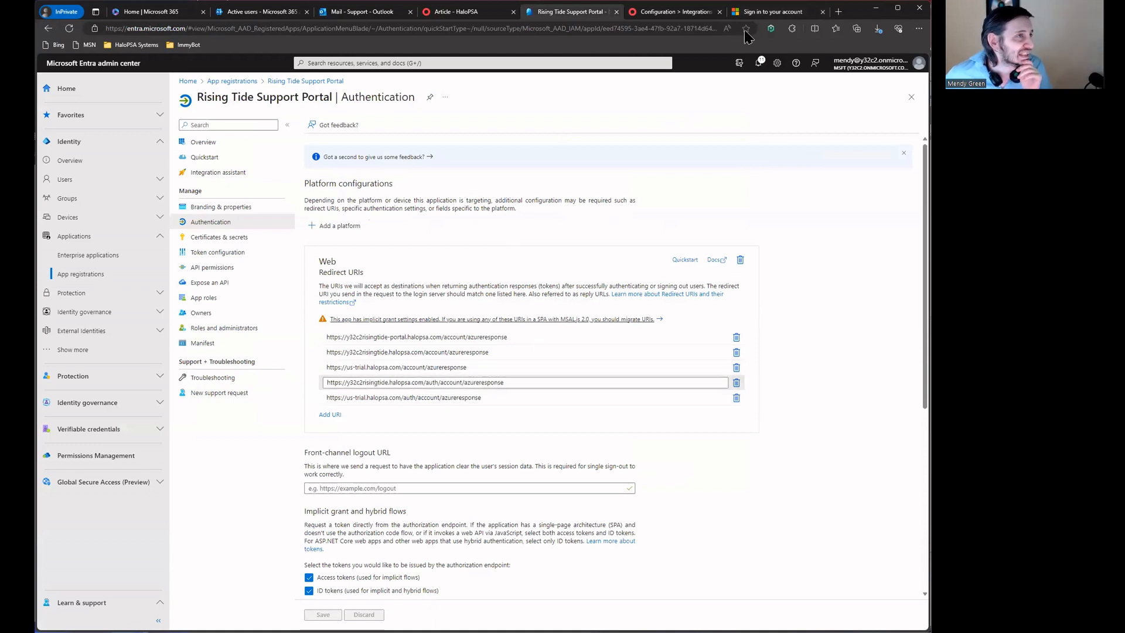
Compare the application ID in the sign-in error with the Rising Tide Support Portal's application (client) ID on its overview.
{"action": "left_click", "coordinate": [757, 11]}
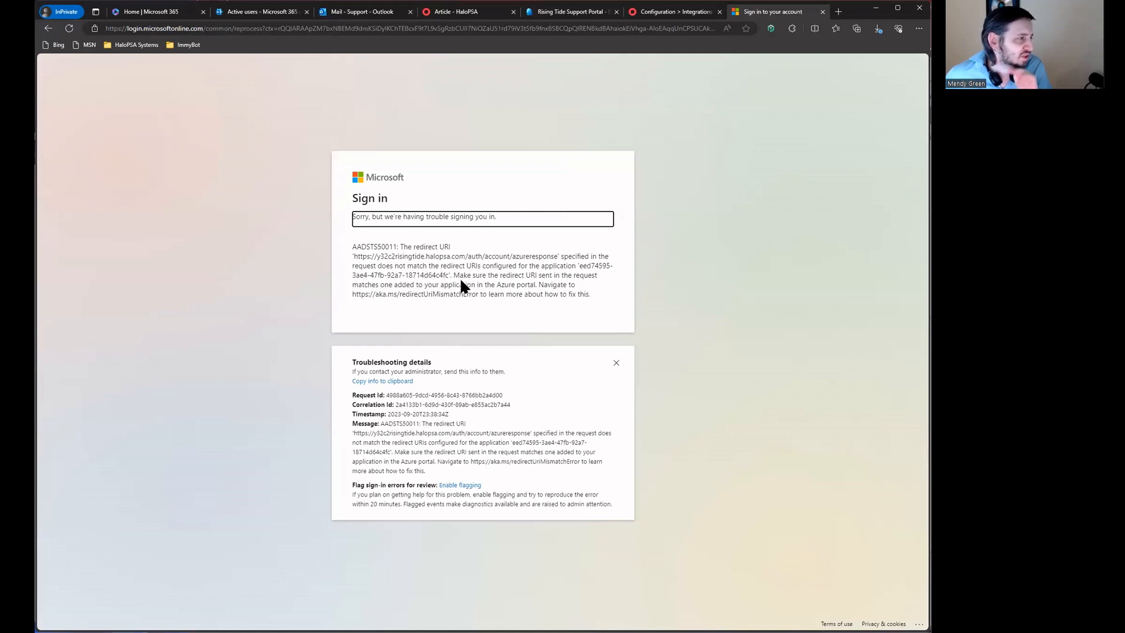
{"action": "left_click_drag", "start_coordinate": [450, 275], "coordinate": [399, 276]}
{"action": "left_click", "coordinate": [586, 12]}
{"action": "left_click", "coordinate": [221, 143]}
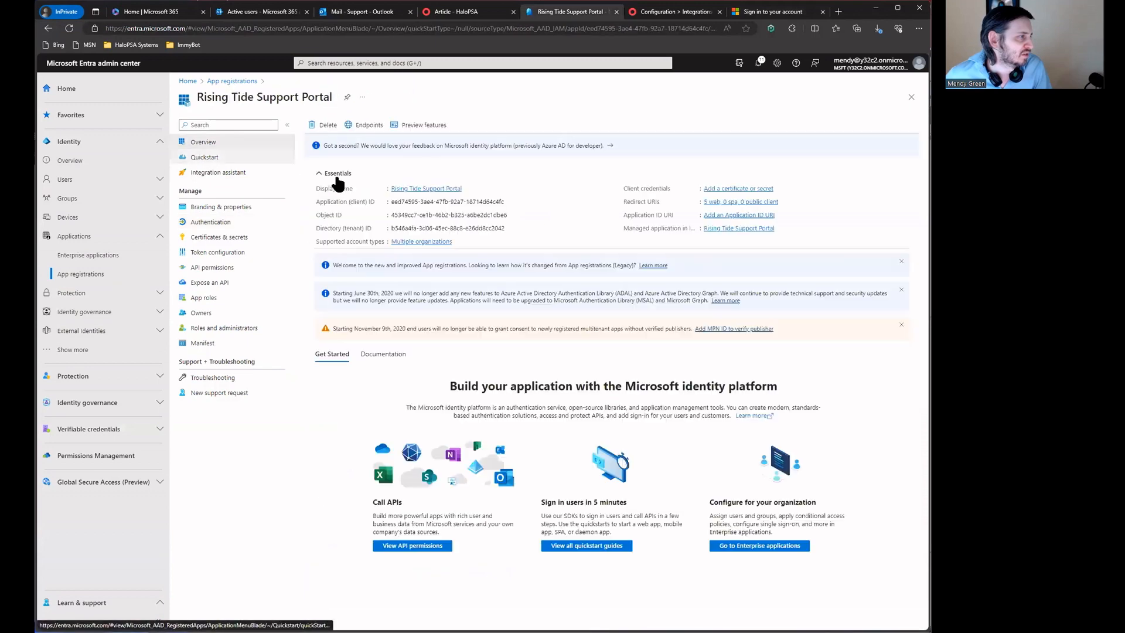
{"action": "left_click", "coordinate": [756, 17]}
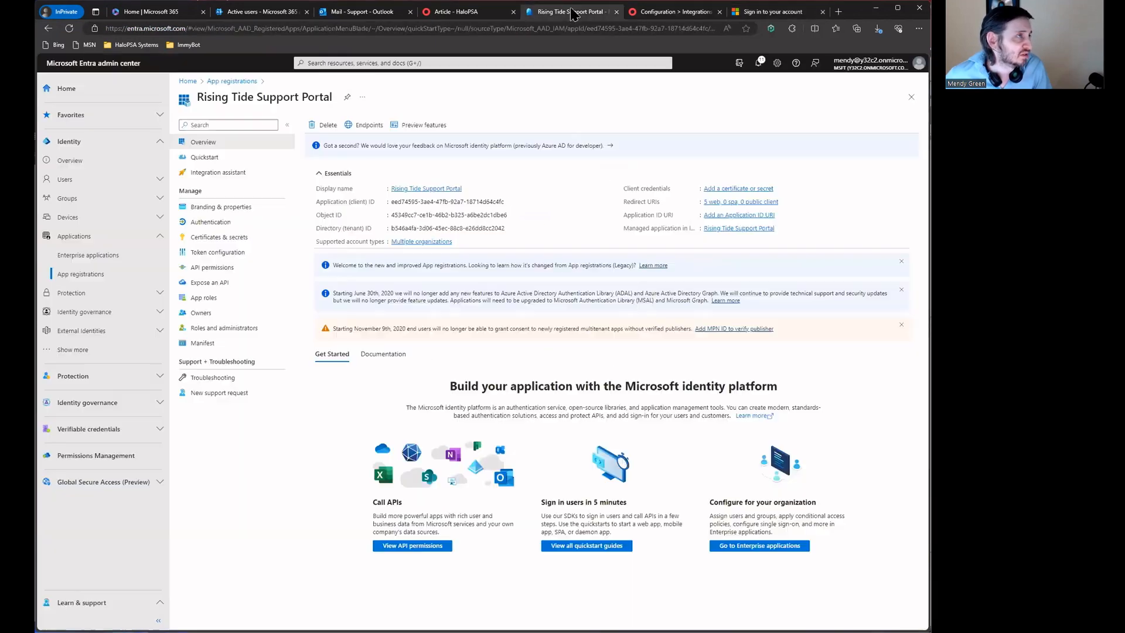
{"action": "left_click", "coordinate": [573, 13]}
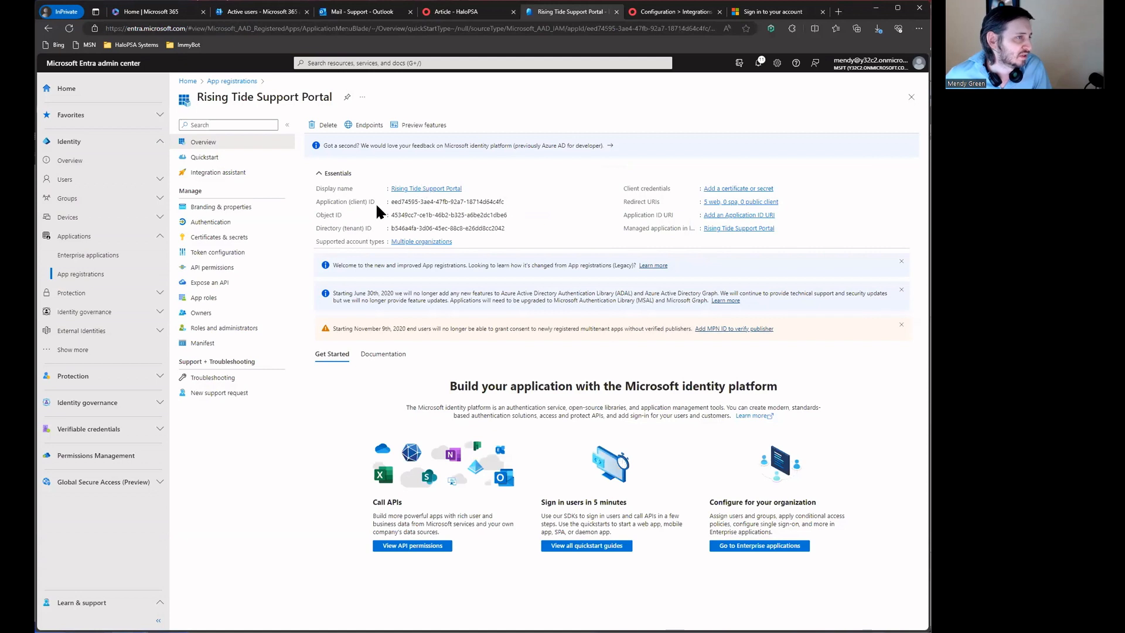
{"action": "left_click", "coordinate": [706, 202]}
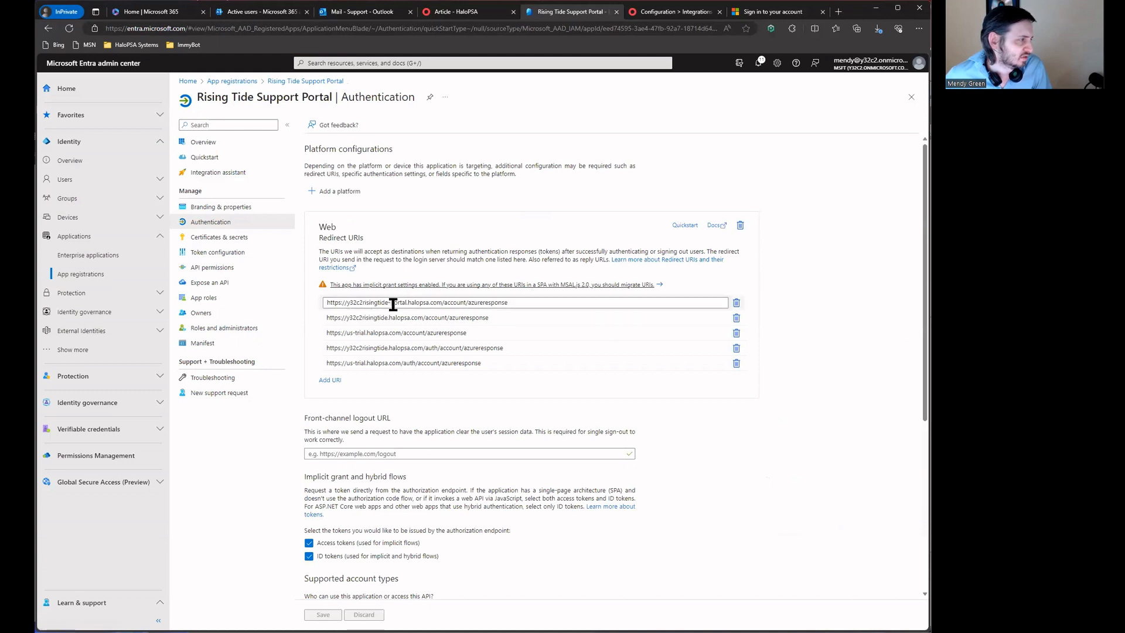
{"action": "left_click", "coordinate": [540, 303]}
{"action": "left_click", "coordinate": [512, 317]}
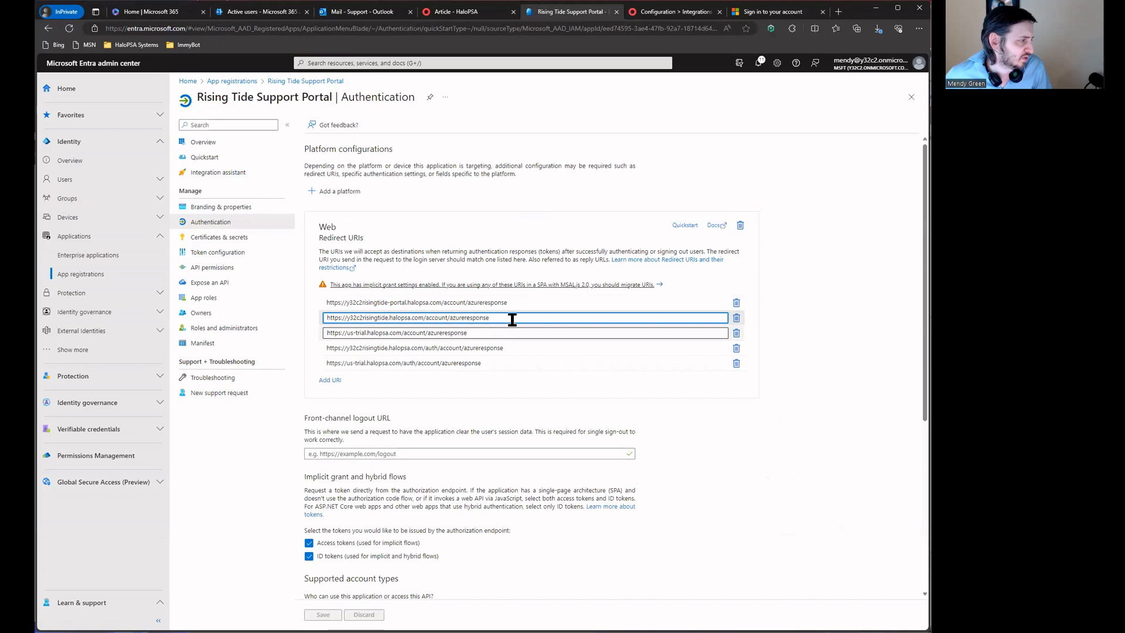
{"action": "left_click", "coordinate": [493, 302]}
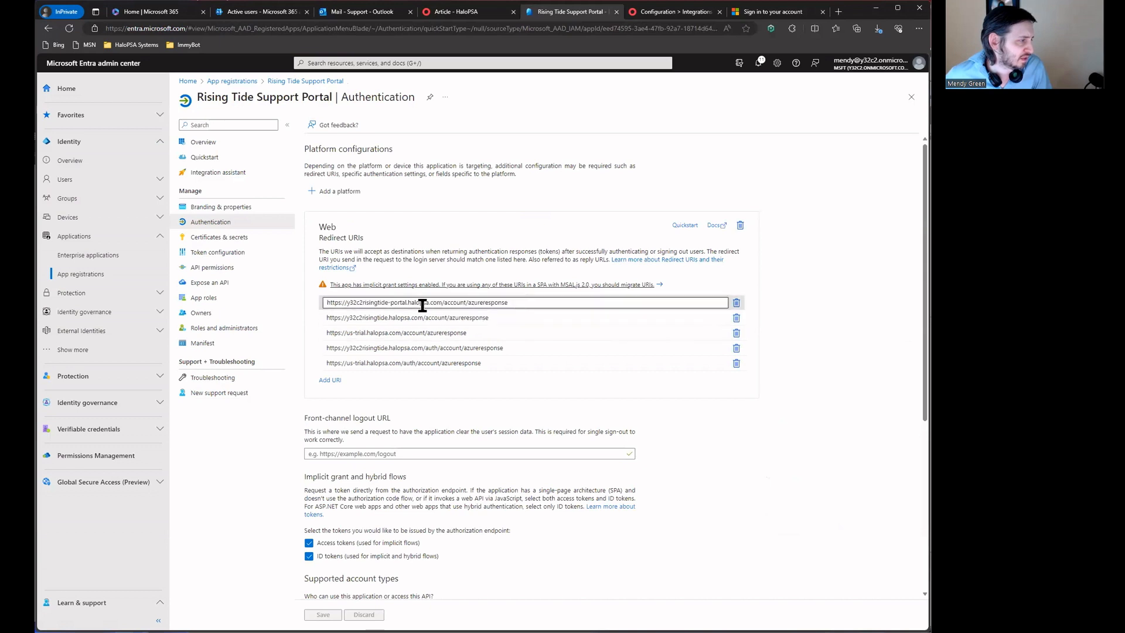
{"action": "left_click", "coordinate": [737, 302]}
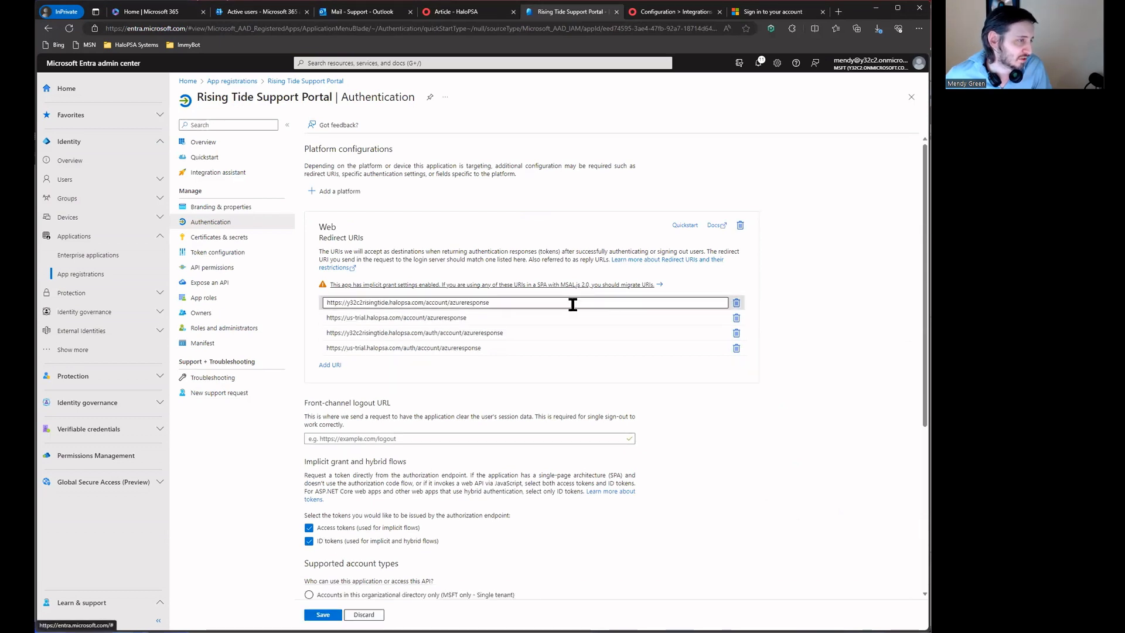
Check the remaining redirect URIs, save the authentication changes and review the token and supported account type settings.
{"action": "left_click_drag", "start_coordinate": [523, 306], "coordinate": [321, 311]}
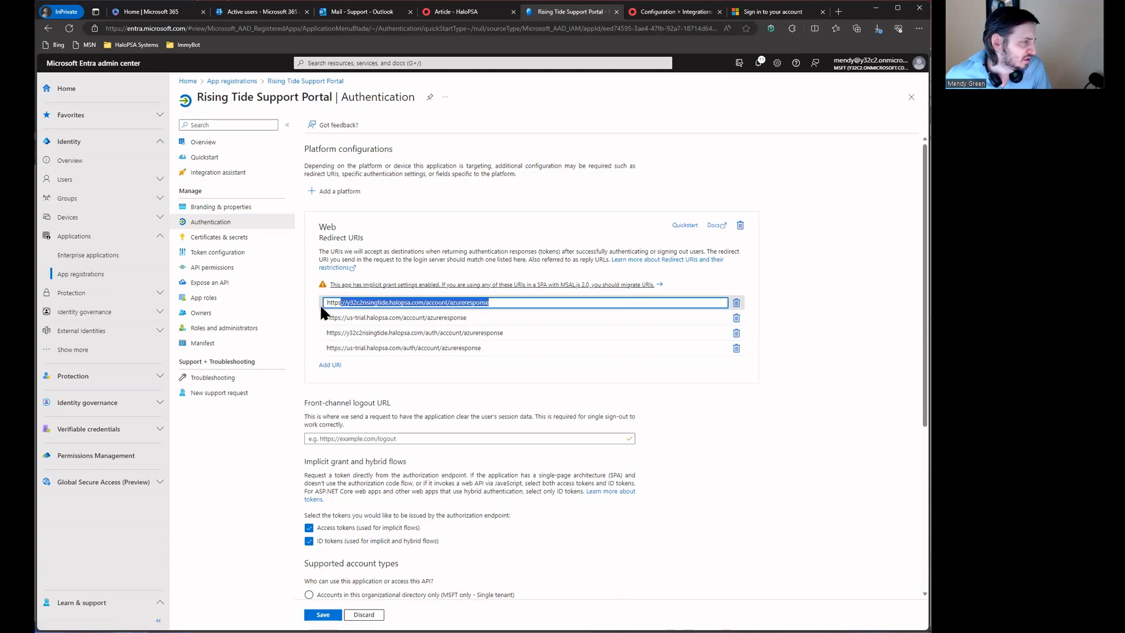
{"action": "left_click", "coordinate": [492, 317]}
{"action": "left_click_drag", "start_coordinate": [492, 317], "coordinate": [515, 318]}
{"action": "left_click", "coordinate": [427, 331]}
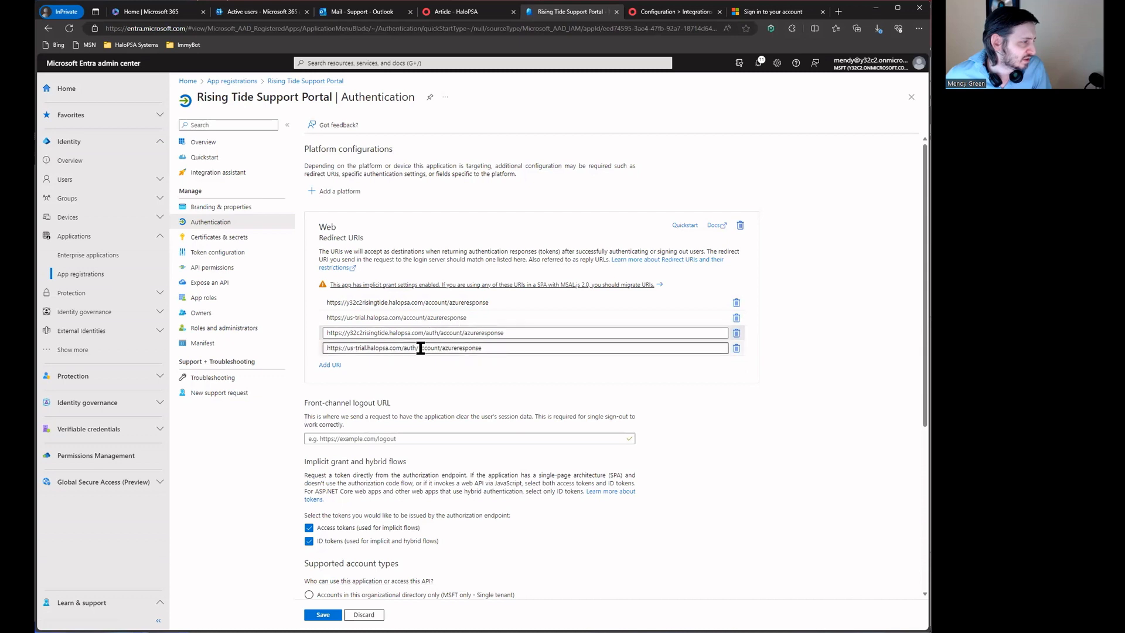
{"action": "left_click_drag", "start_coordinate": [404, 348], "coordinate": [466, 348]}
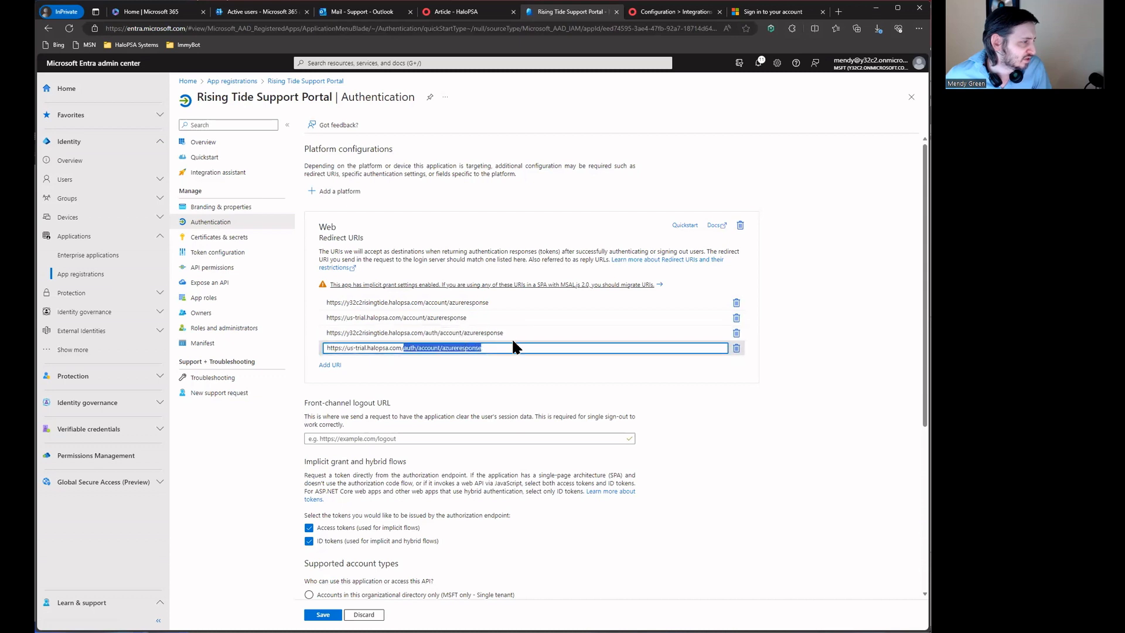
{"action": "left_click", "coordinate": [513, 358]}
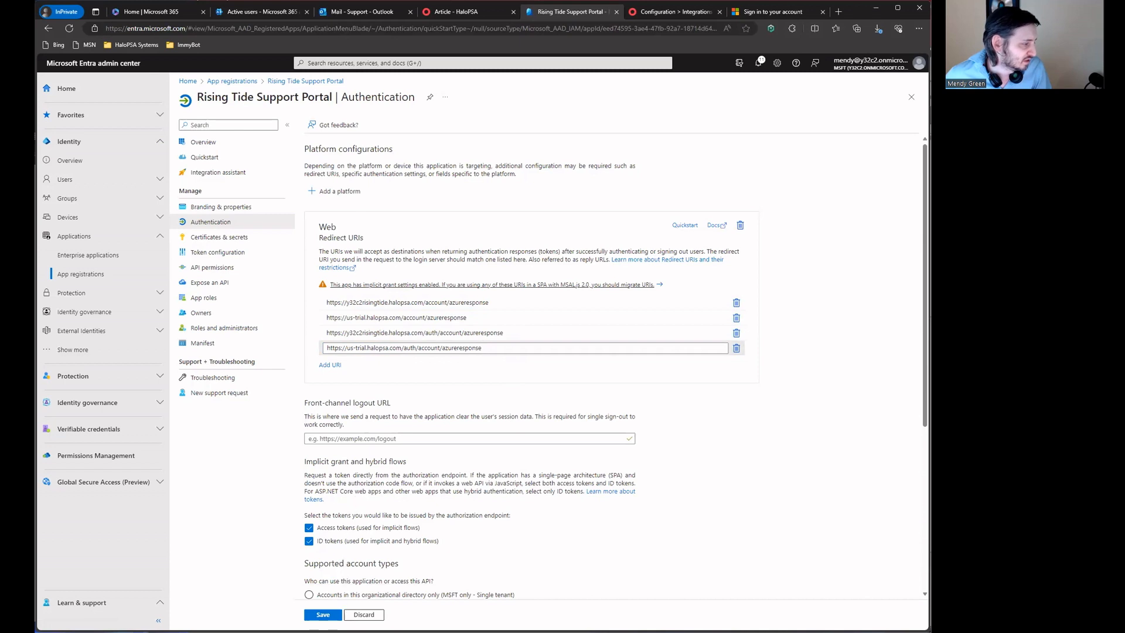
{"action": "scroll", "coordinate": [433, 418], "scroll_direction": "down", "scroll_amount": 5}
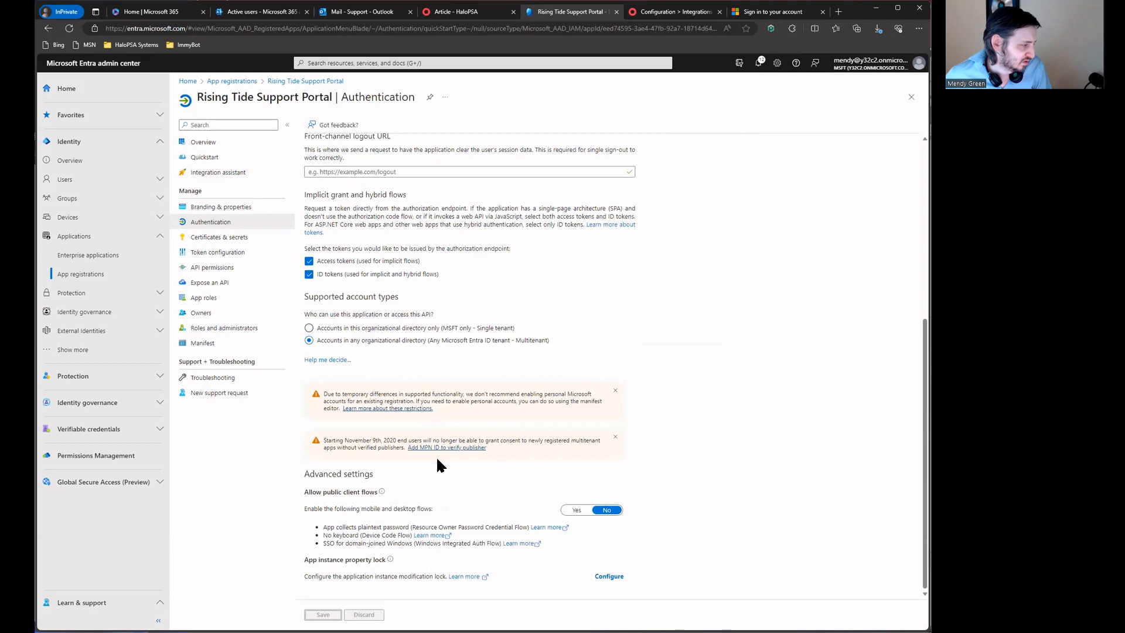
{"action": "scroll", "coordinate": [437, 460], "scroll_direction": "up", "scroll_amount": 5}
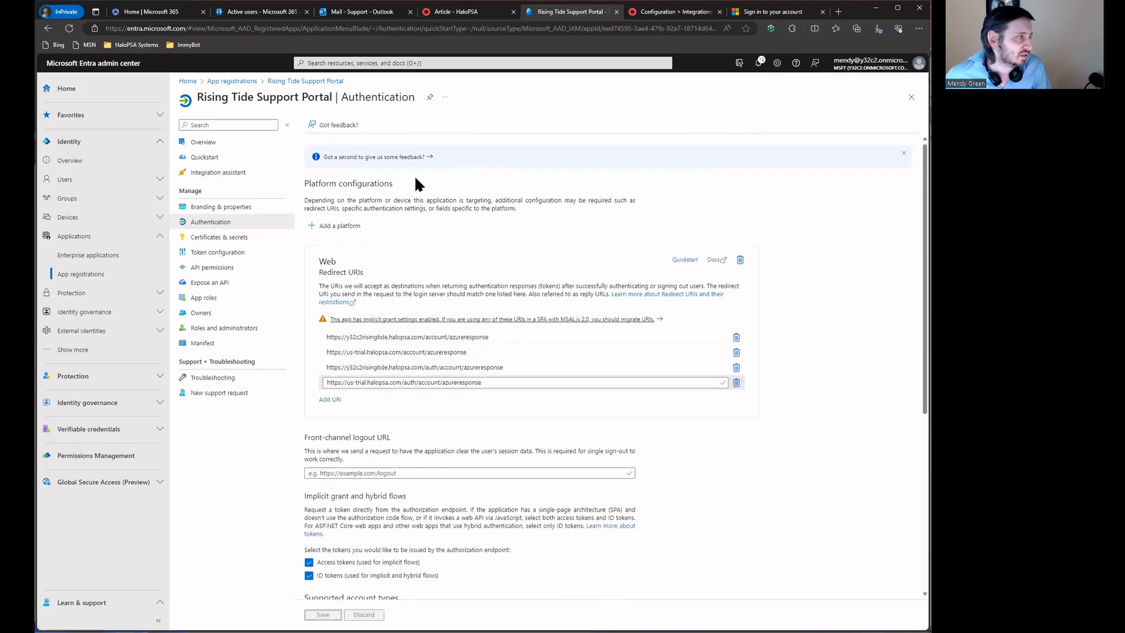
Close the browser tab with the failed Microsoft sign-in and return to the HaloPSA Azure Active Directory integration.
{"action": "left_click", "coordinate": [752, 14]}
{"action": "key", "text": "ctrl+w"}
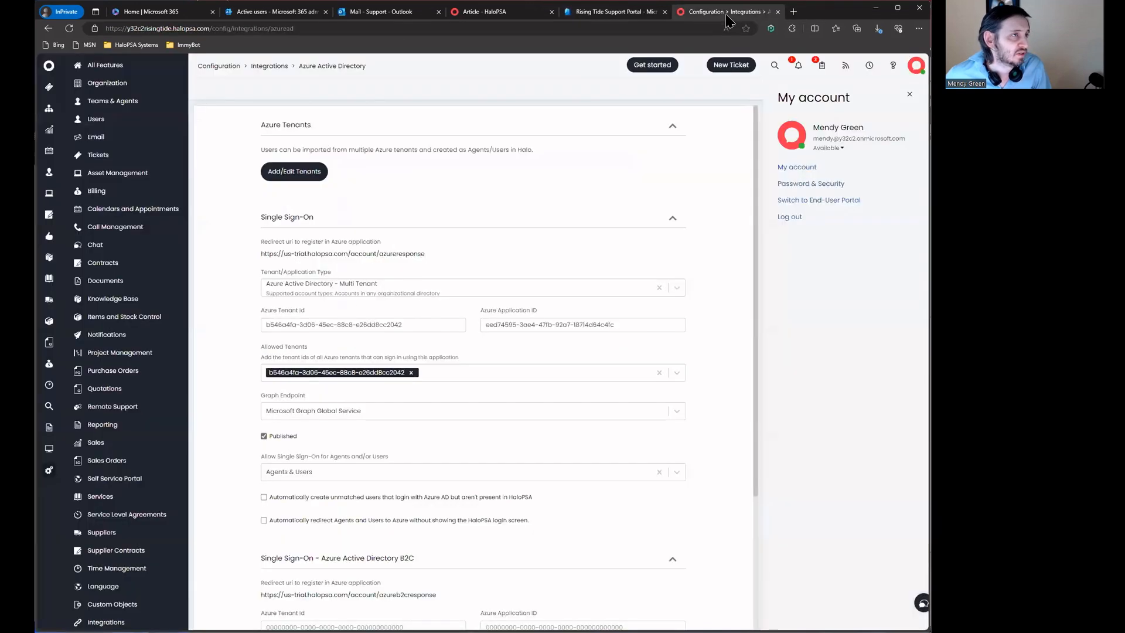
Open the end-user portal in a new tab, retry the Microsoft sign-in and check the application ID in the error message.
{"action": "right_click", "coordinate": [815, 206]}
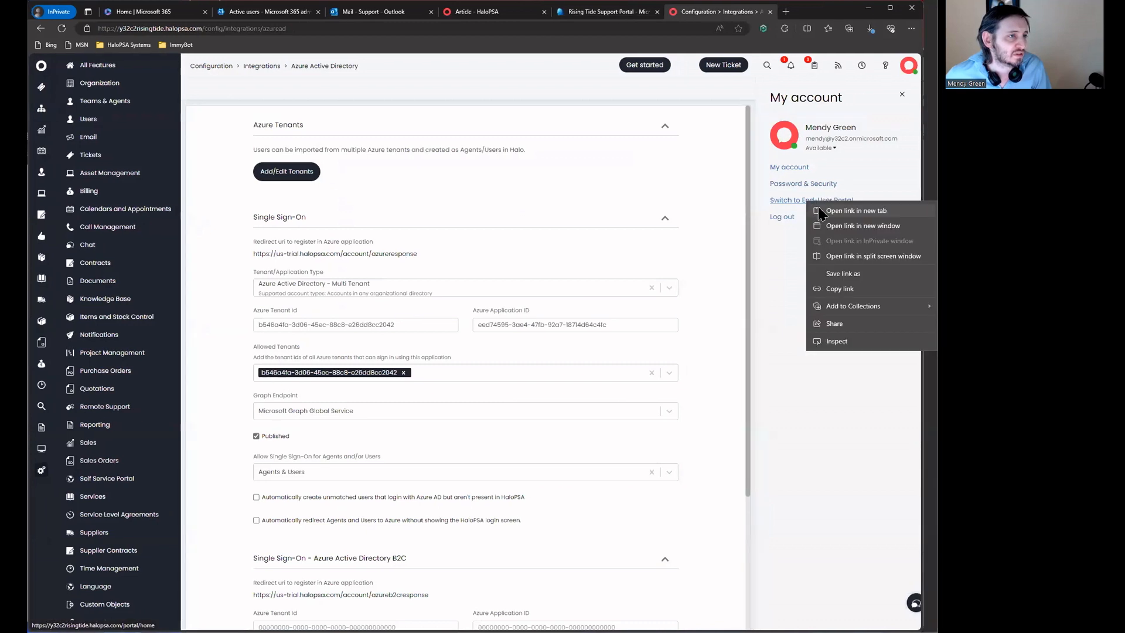
{"action": "left_click", "coordinate": [839, 215]}
{"action": "key", "text": "ctrl+Tab"}
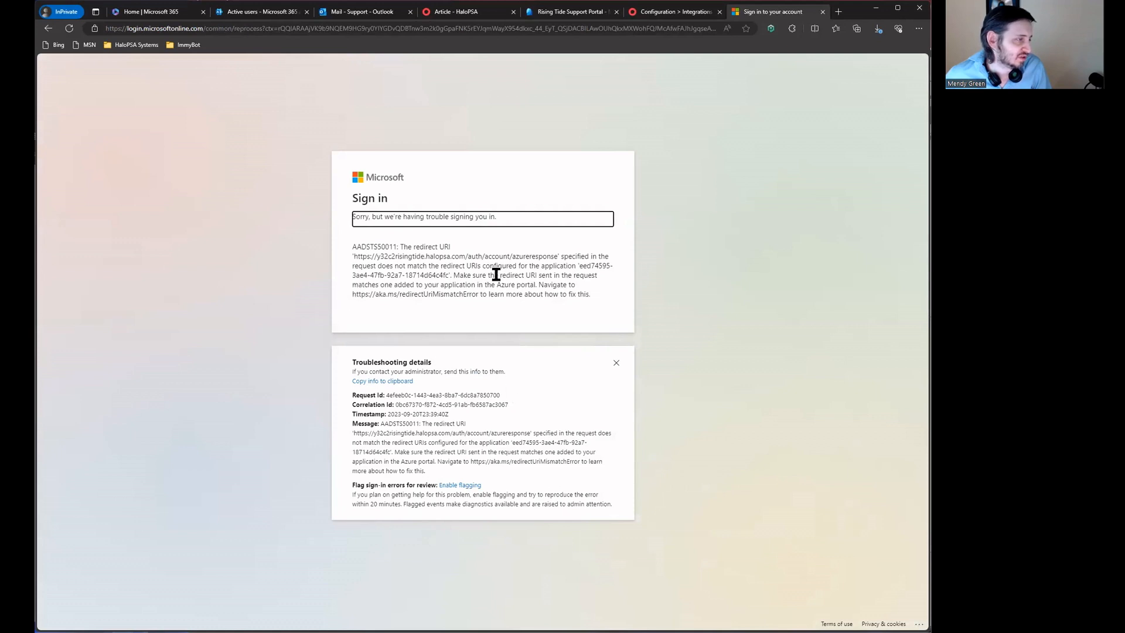
{"action": "left_click_drag", "start_coordinate": [578, 266], "coordinate": [436, 275]}
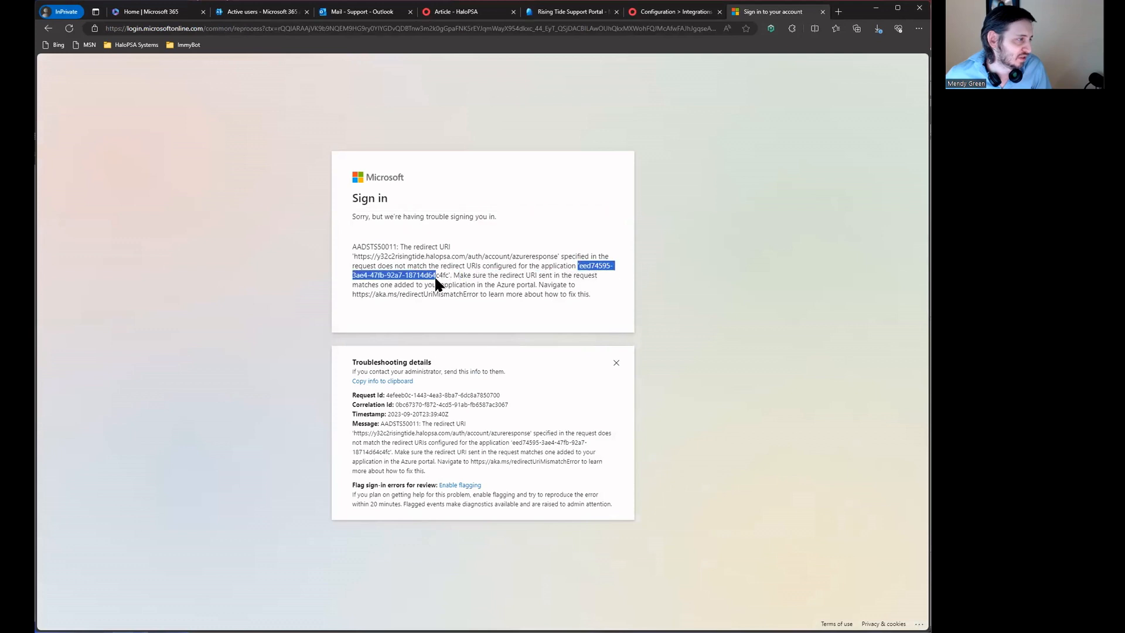
{"action": "key", "text": "ctrl+shift+e"}
{"action": "left_click", "coordinate": [919, 64]}
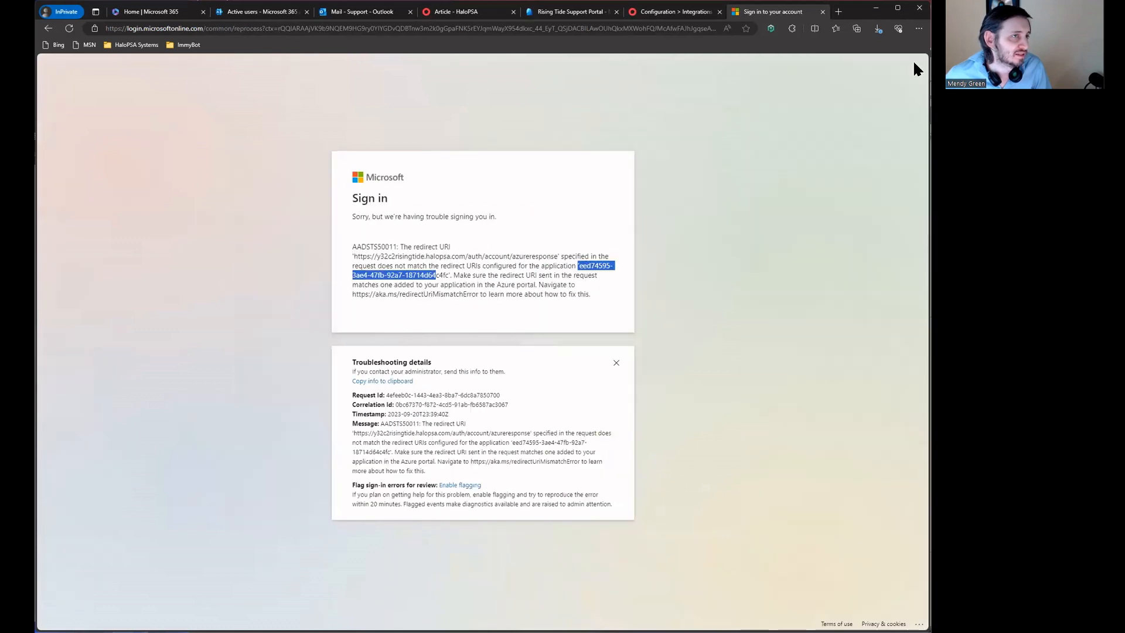
{"action": "left_click_drag", "start_coordinate": [352, 294], "coordinate": [475, 290]}
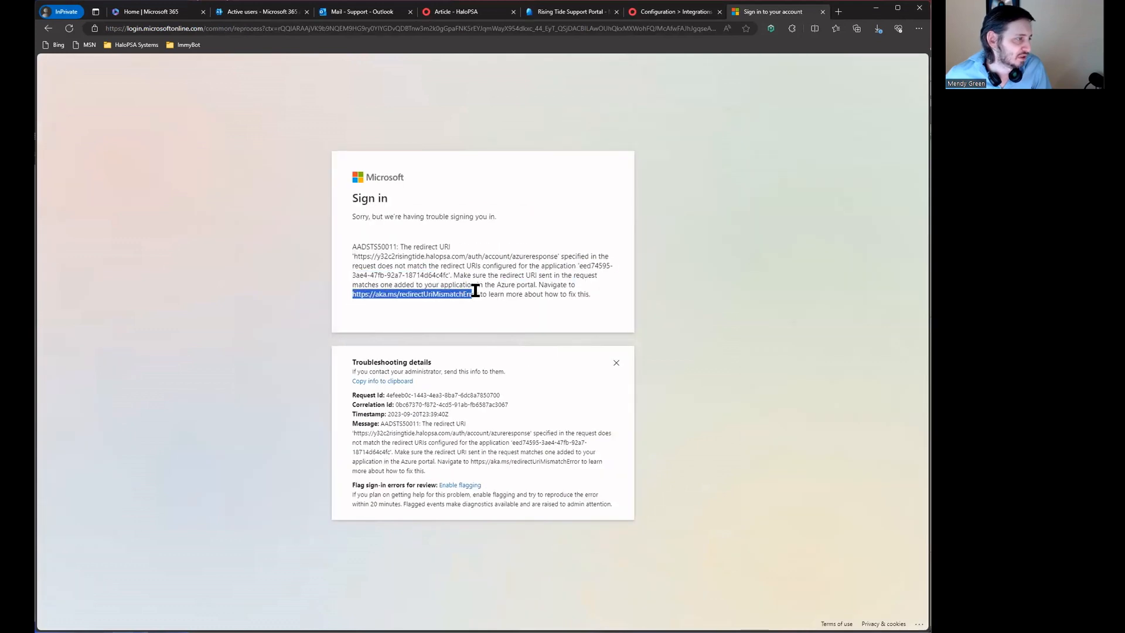
{"action": "left_click", "coordinate": [535, 276]}
{"action": "left_click", "coordinate": [540, 292]}
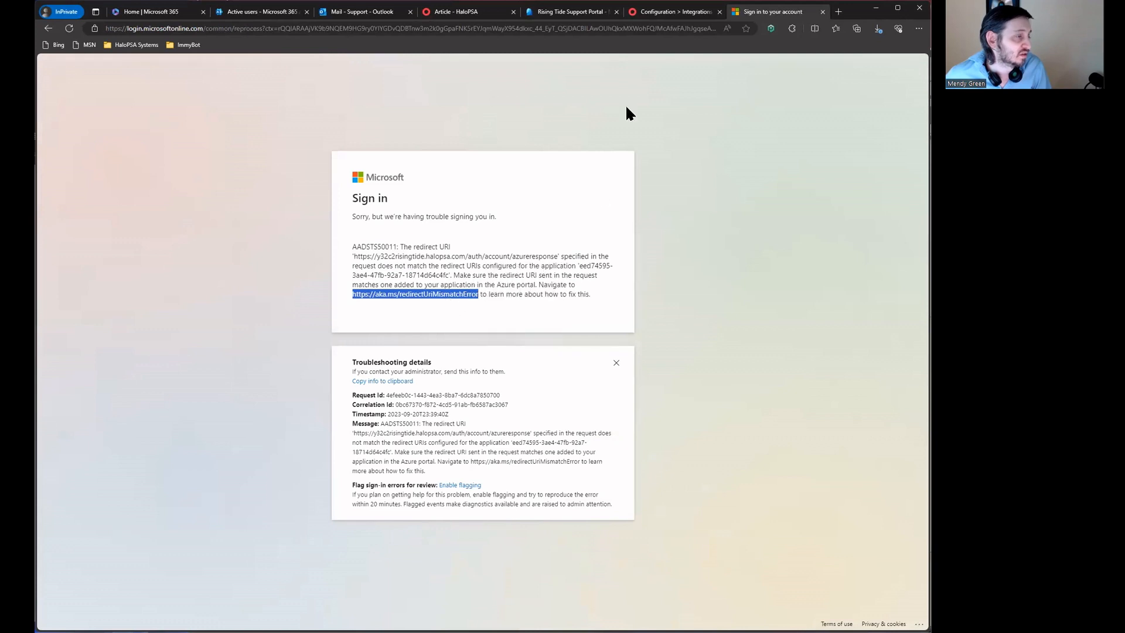
{"action": "left_click", "coordinate": [689, 27]}
{"action": "type", "text": "https://aka.ms/redirectUriMismatchError"}
{"action": "key", "text": "Return"}
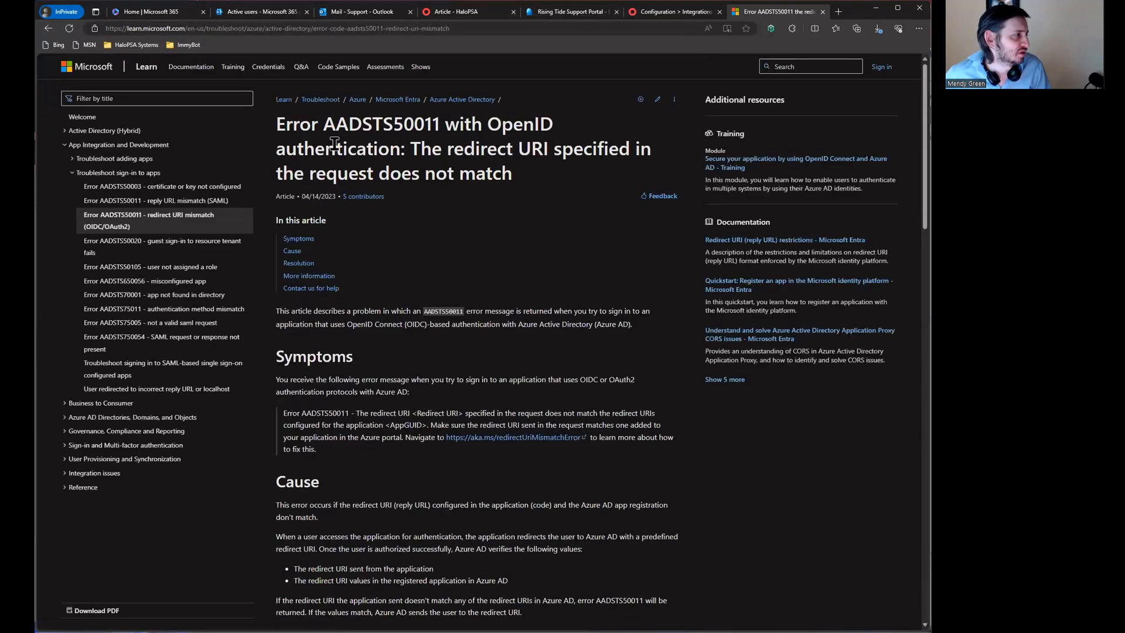
{"action": "scroll", "coordinate": [501, 237], "scroll_direction": "down", "scroll_amount": 4}
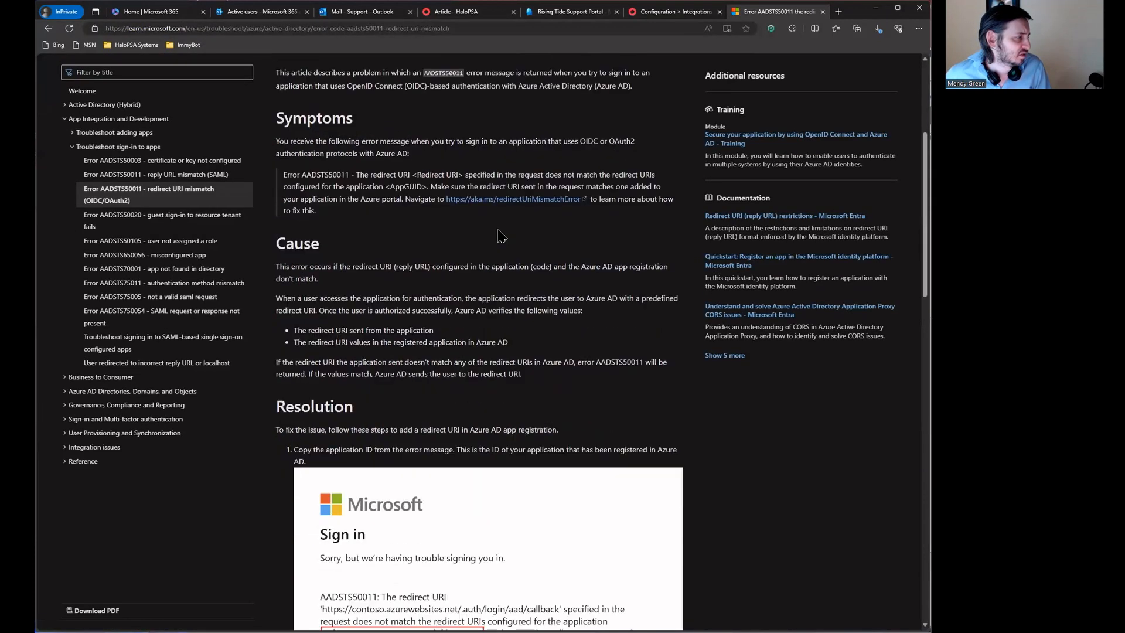
{"action": "scroll", "coordinate": [516, 328], "scroll_direction": "down", "scroll_amount": 5}
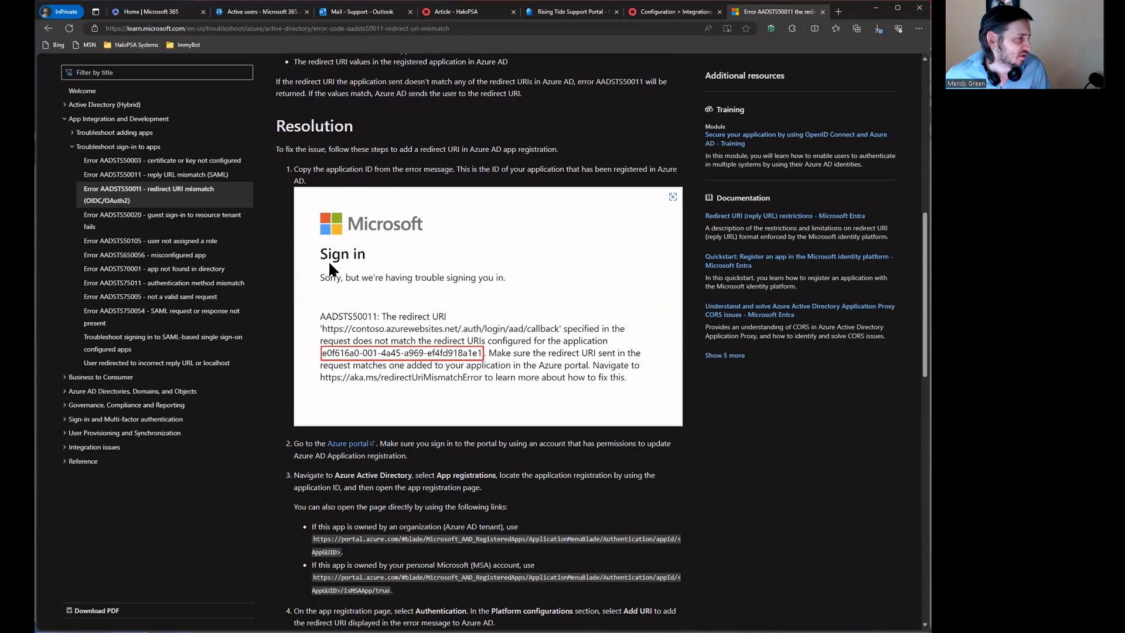
{"action": "scroll", "coordinate": [330, 296], "scroll_direction": "down", "scroll_amount": 3}
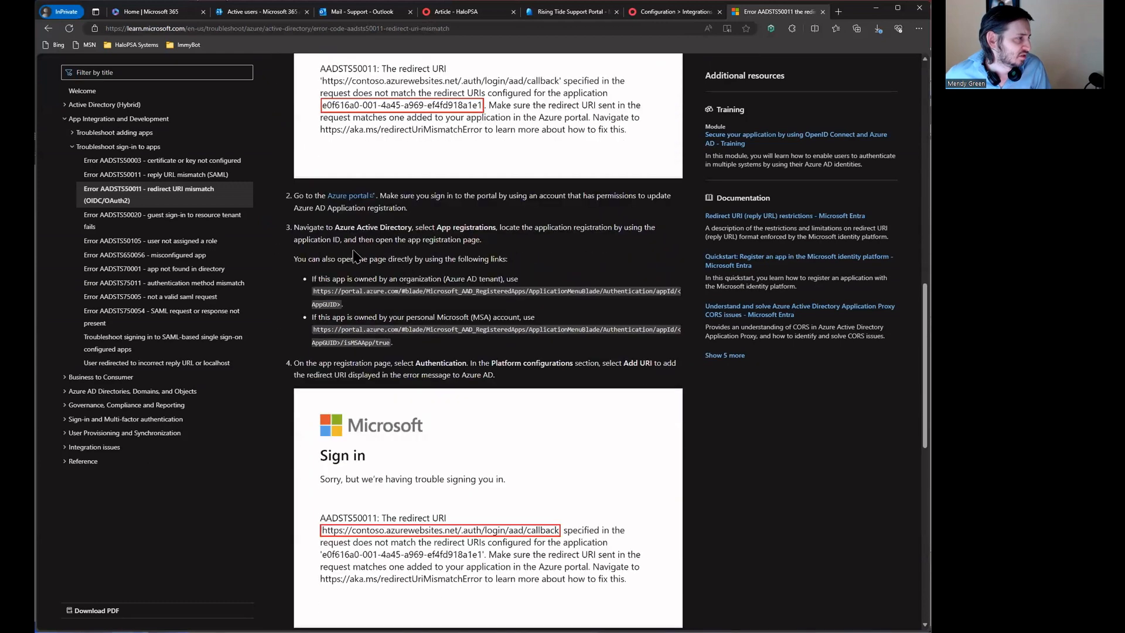
{"action": "scroll", "coordinate": [326, 202], "scroll_direction": "down", "scroll_amount": 2}
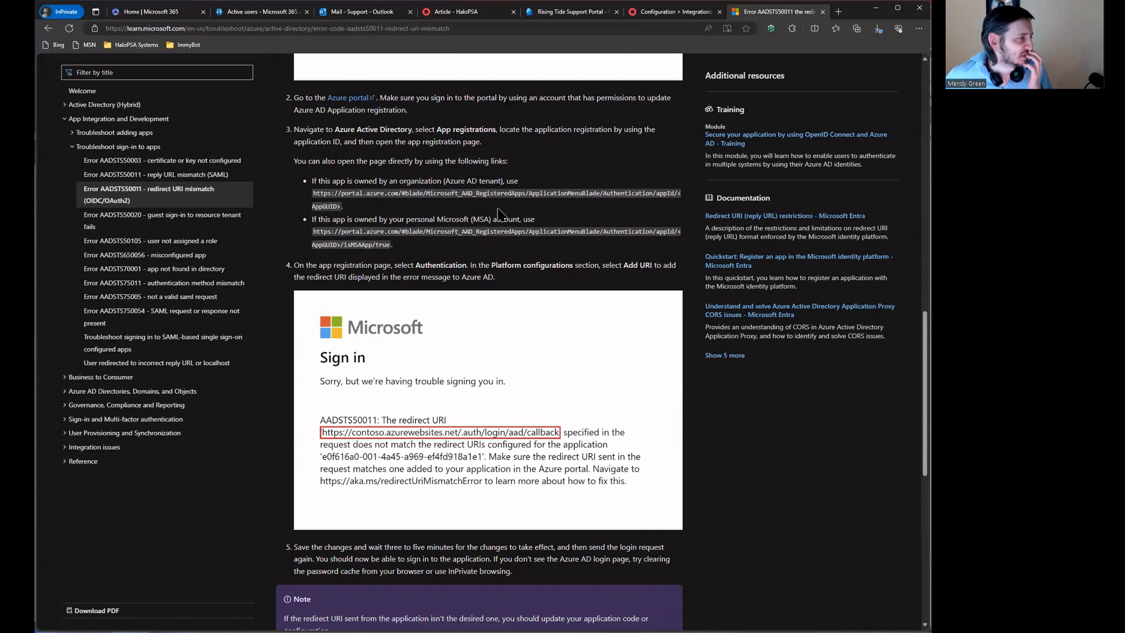
{"action": "scroll", "coordinate": [496, 211], "scroll_direction": "down", "scroll_amount": 1}
{"action": "scroll", "coordinate": [523, 212], "scroll_direction": "down", "scroll_amount": 2}
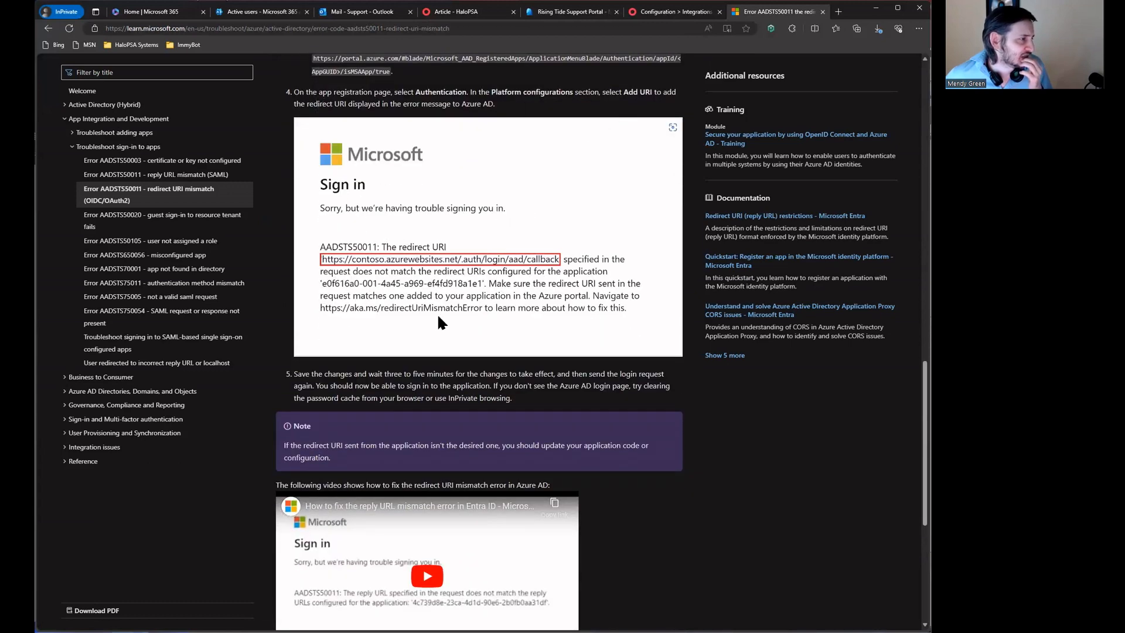
Compare the HaloPSA single sign-on settings and the Rising Tide Support Portal's redirect URIs with the Microsoft error article.
{"action": "left_click", "coordinate": [674, 12]}
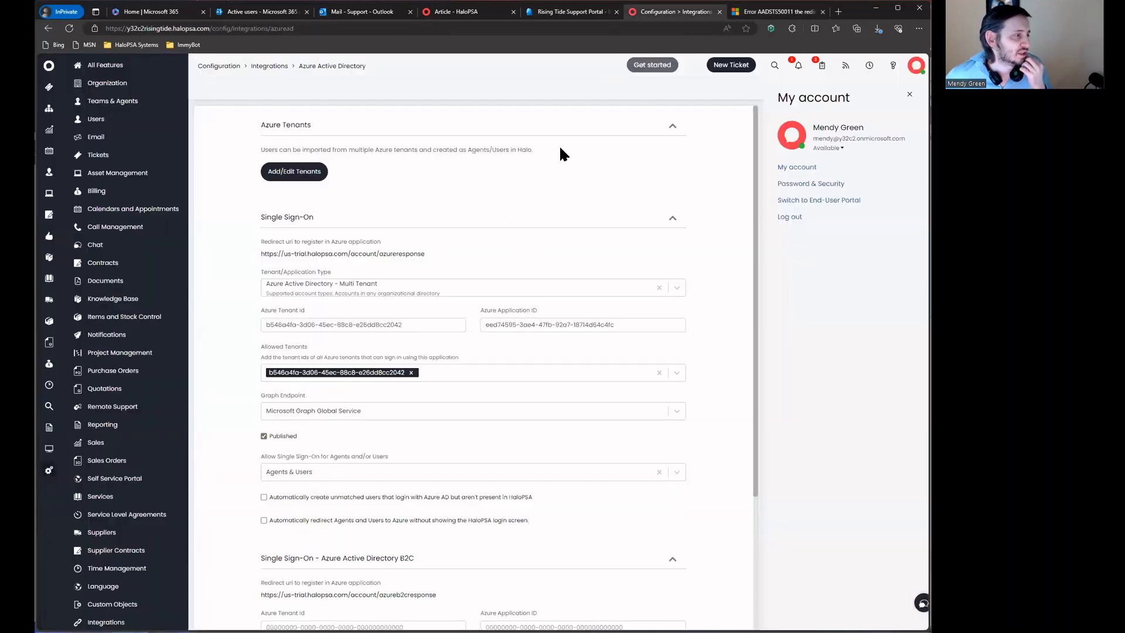
{"action": "left_click", "coordinate": [557, 11]}
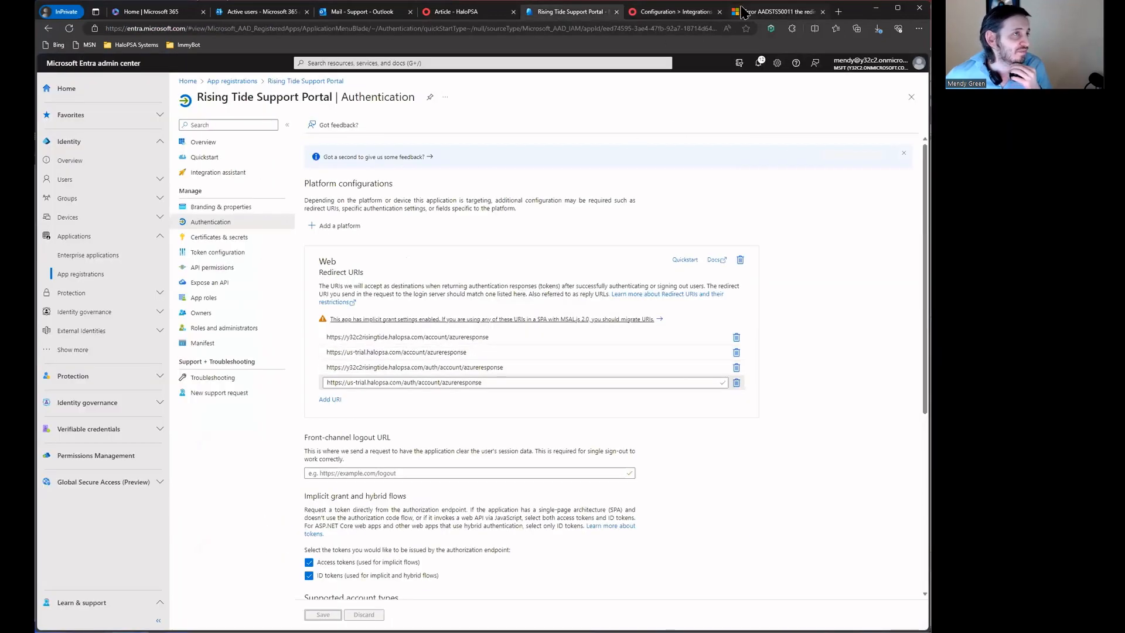
{"action": "left_click", "coordinate": [743, 11]}
{"action": "scroll", "coordinate": [491, 147], "scroll_direction": "down", "scroll_amount": 5}
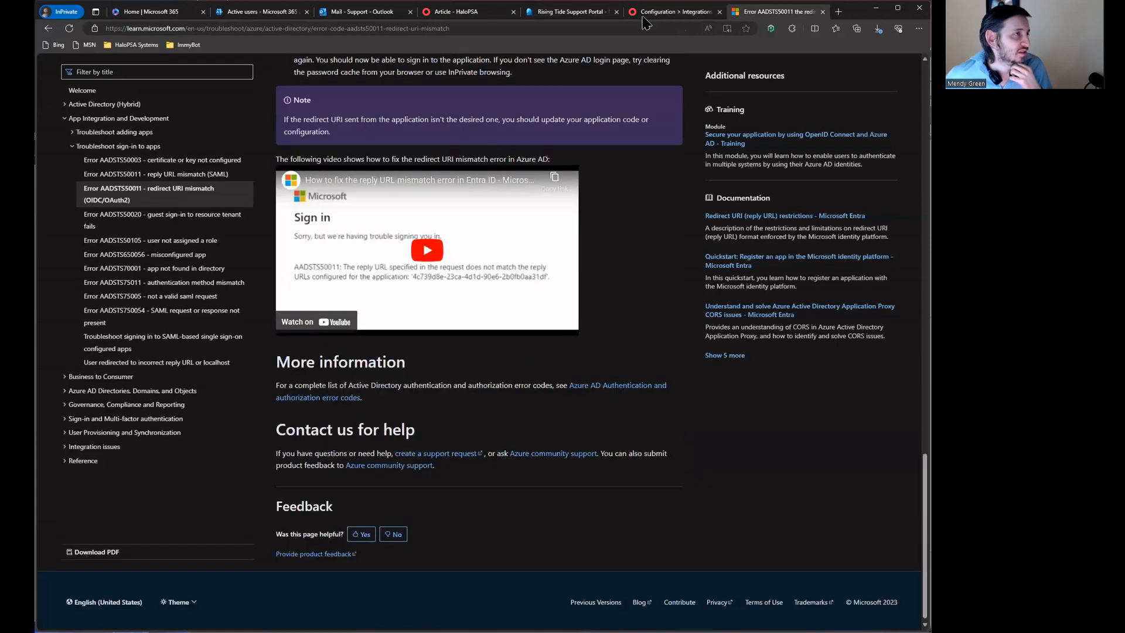
{"action": "left_click", "coordinate": [660, 12]}
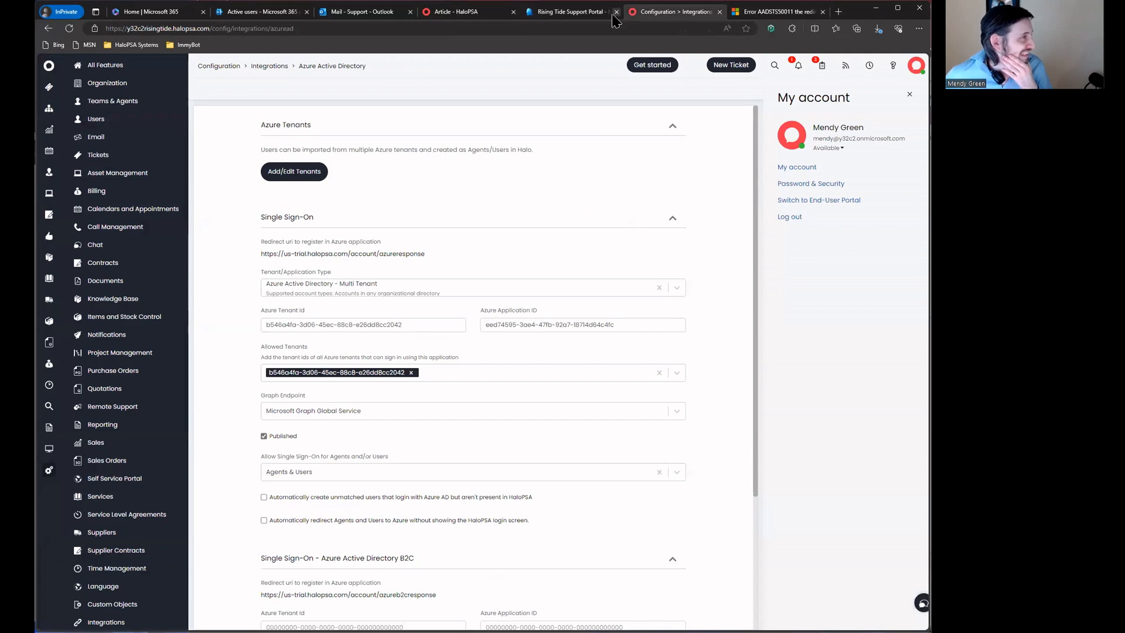
{"action": "left_click", "coordinate": [571, 12]}
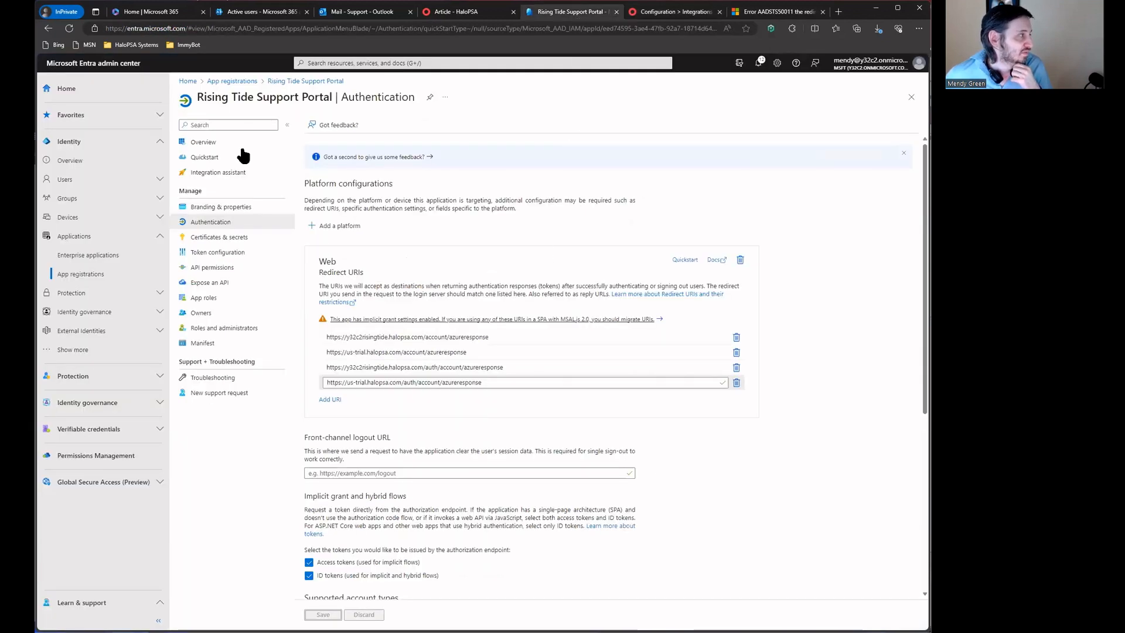
Turn off Published in the HaloPSA Azure single sign-on settings and close the Microsoft error article's tab.
{"action": "left_click", "coordinate": [641, 13]}
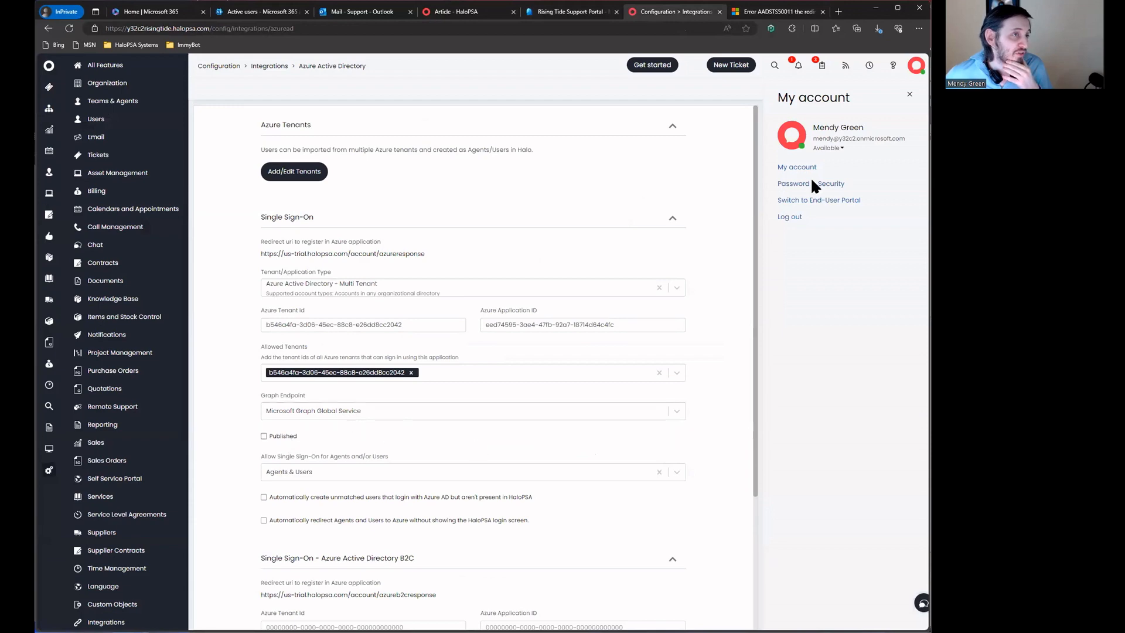
{"action": "left_click", "coordinate": [787, 13]}
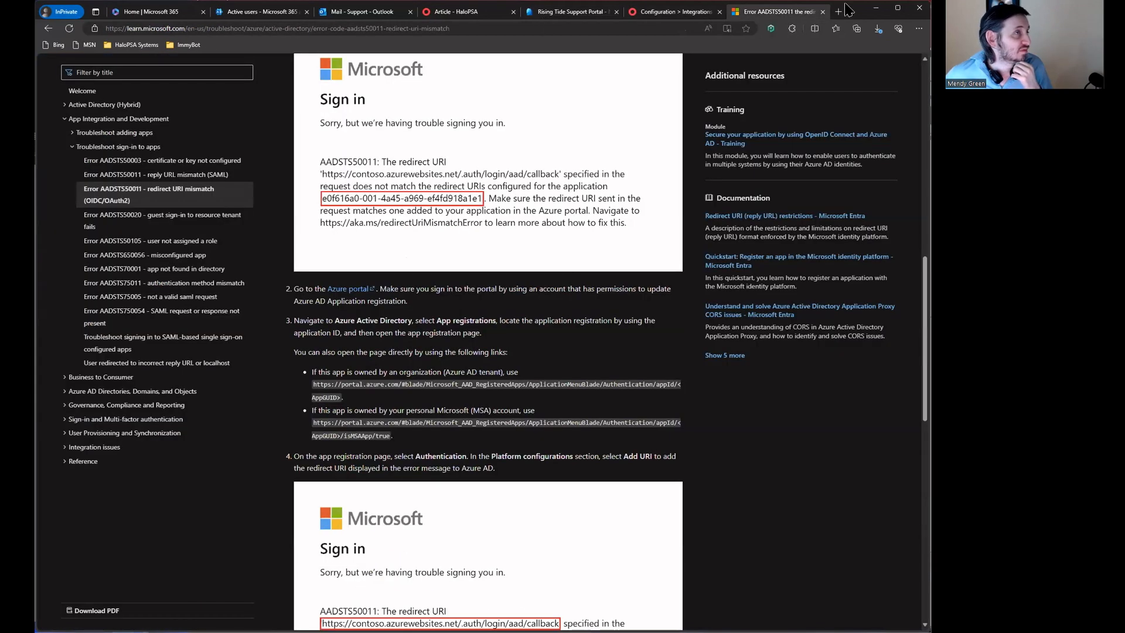
{"action": "middle_click", "coordinate": [784, 13]}
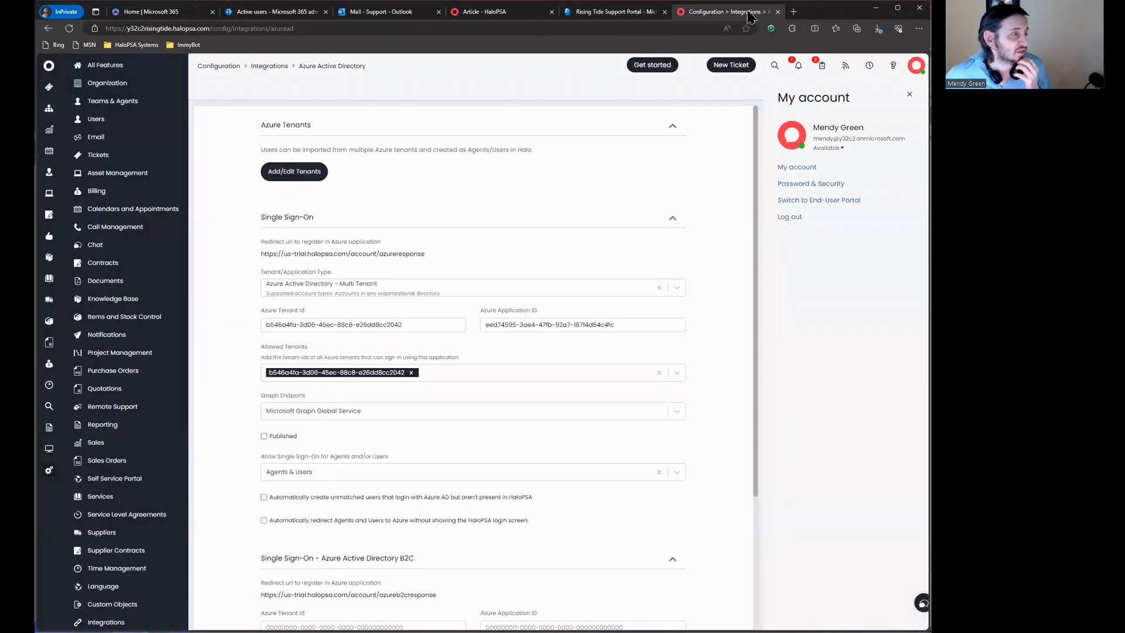
Open the end-user portal in a new tab again and check which sign-in options its login form offers.
{"action": "right_click", "coordinate": [828, 202]}
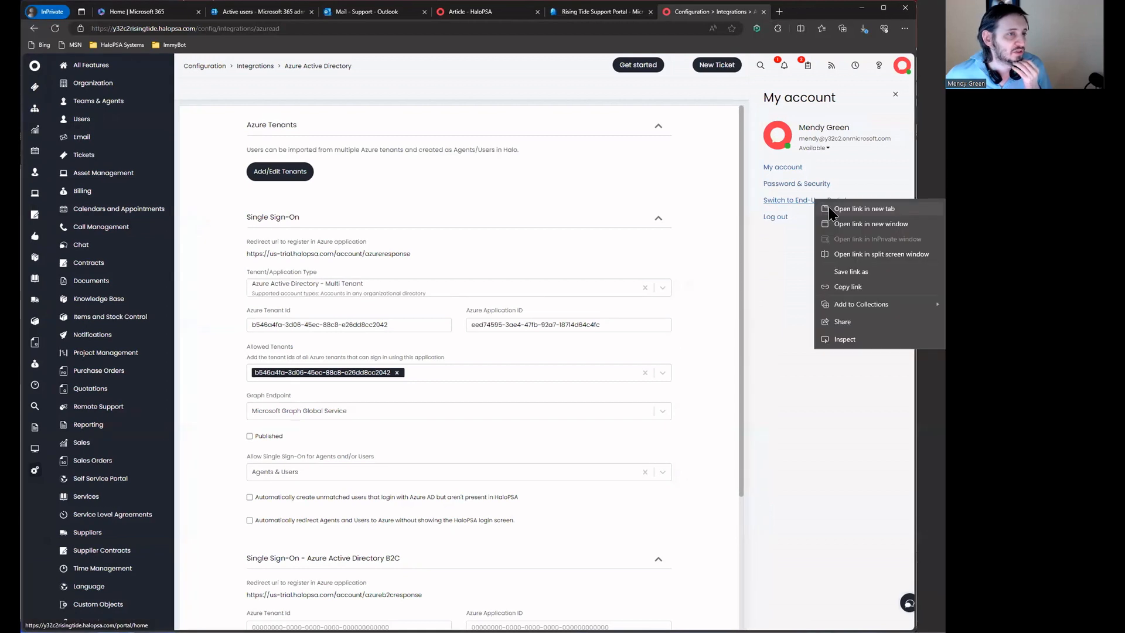
{"action": "left_click", "coordinate": [831, 210]}
{"action": "key", "text": "ctrl+Tab"}
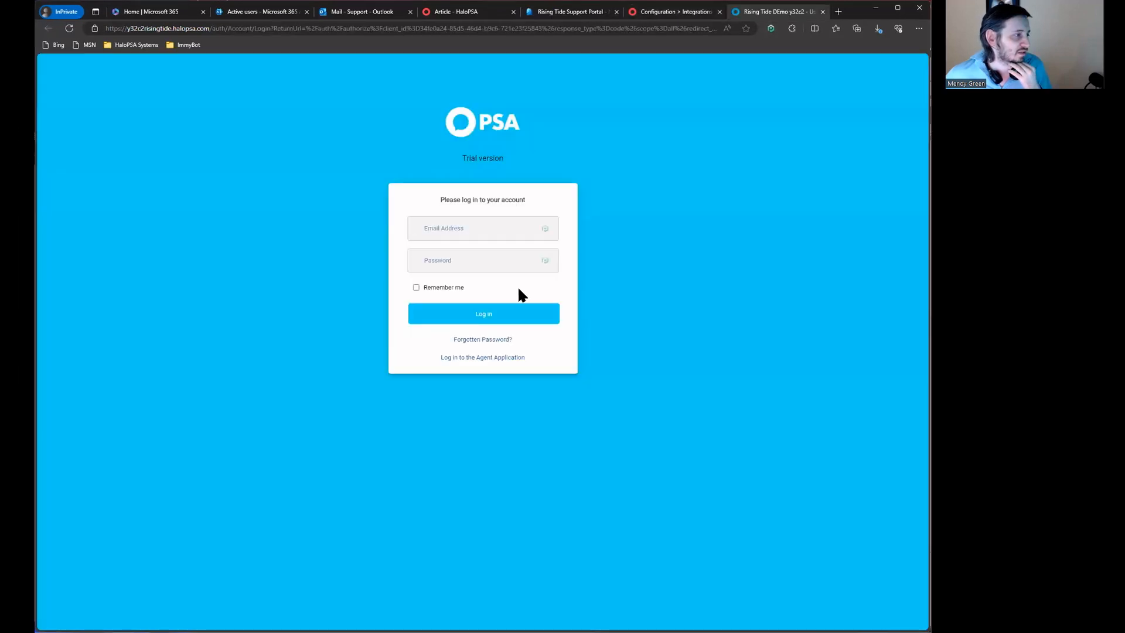
{"action": "left_click", "coordinate": [500, 263]}
{"action": "left_click", "coordinate": [493, 235]}
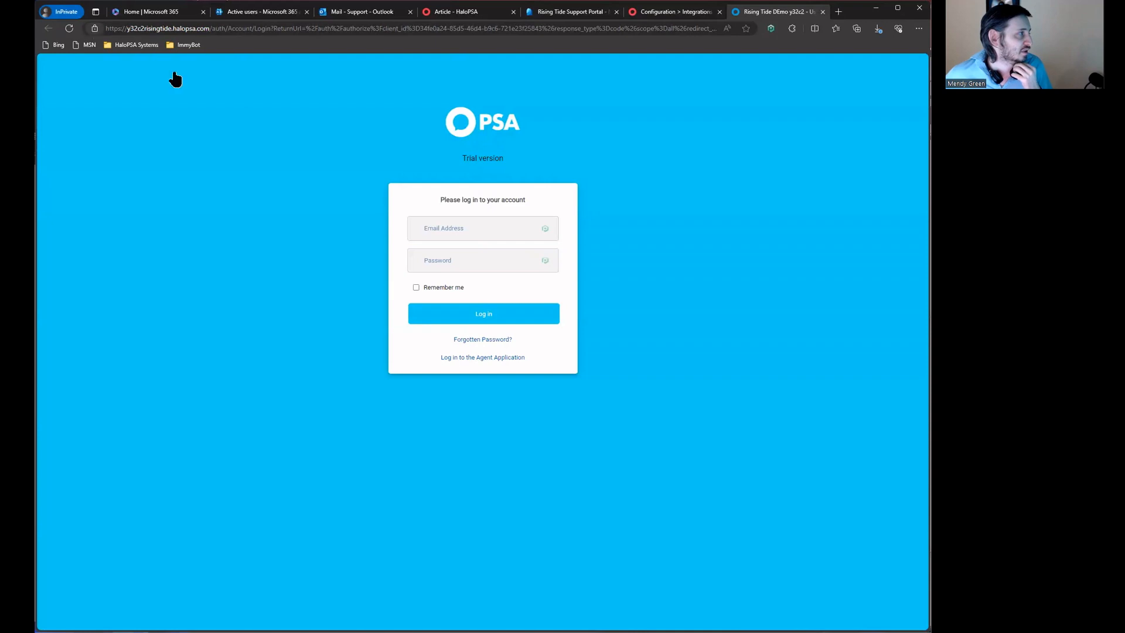
{"action": "left_click", "coordinate": [671, 13]}
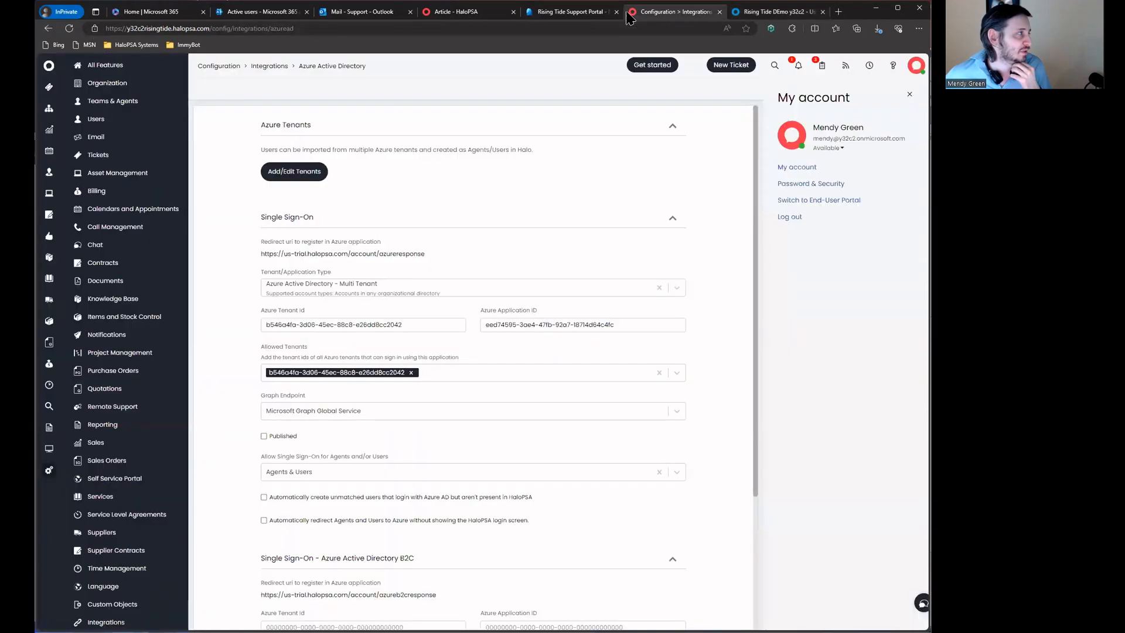
{"action": "left_click", "coordinate": [748, 12]}
{"action": "left_click", "coordinate": [649, 16]}
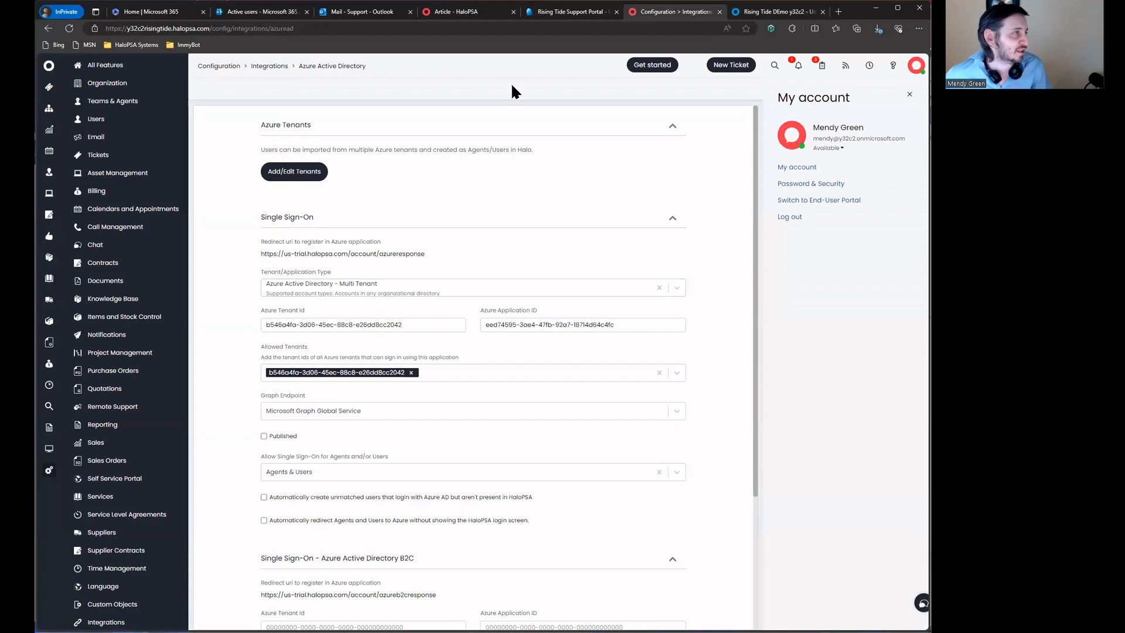
{"action": "left_click", "coordinate": [562, 12]}
{"action": "left_click", "coordinate": [515, 366]}
{"action": "triple_click", "coordinate": [515, 366]}
{"action": "left_click", "coordinate": [427, 364]}
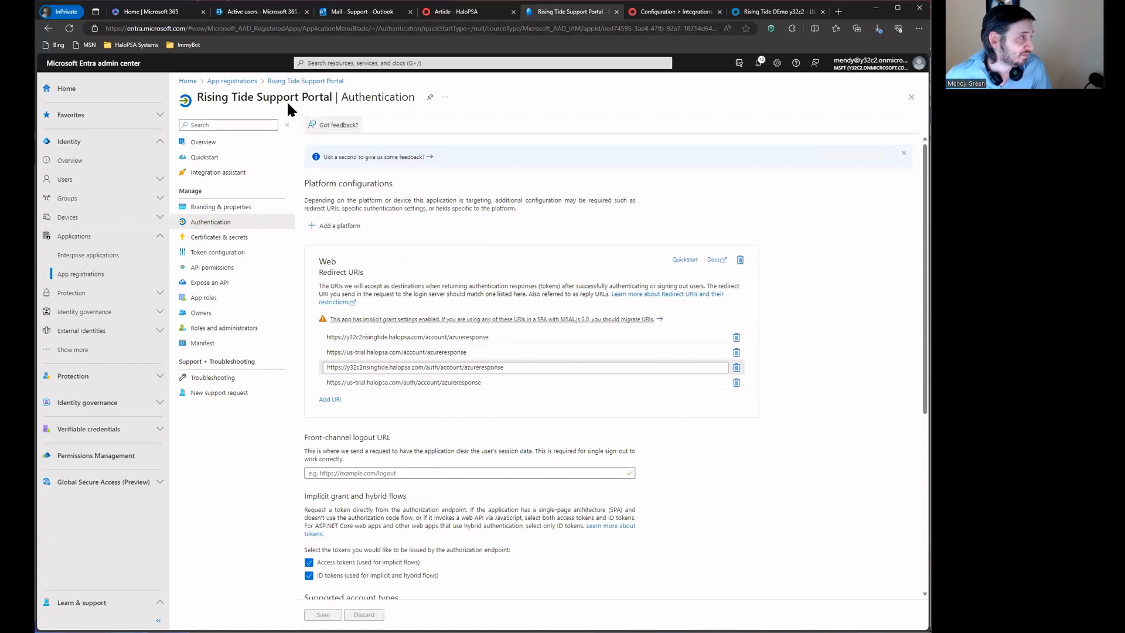
Start a new multitenant app registration named Rising Tide Support Portal v2 with Web as the redirect URI platform.
{"action": "left_click", "coordinate": [233, 81]}
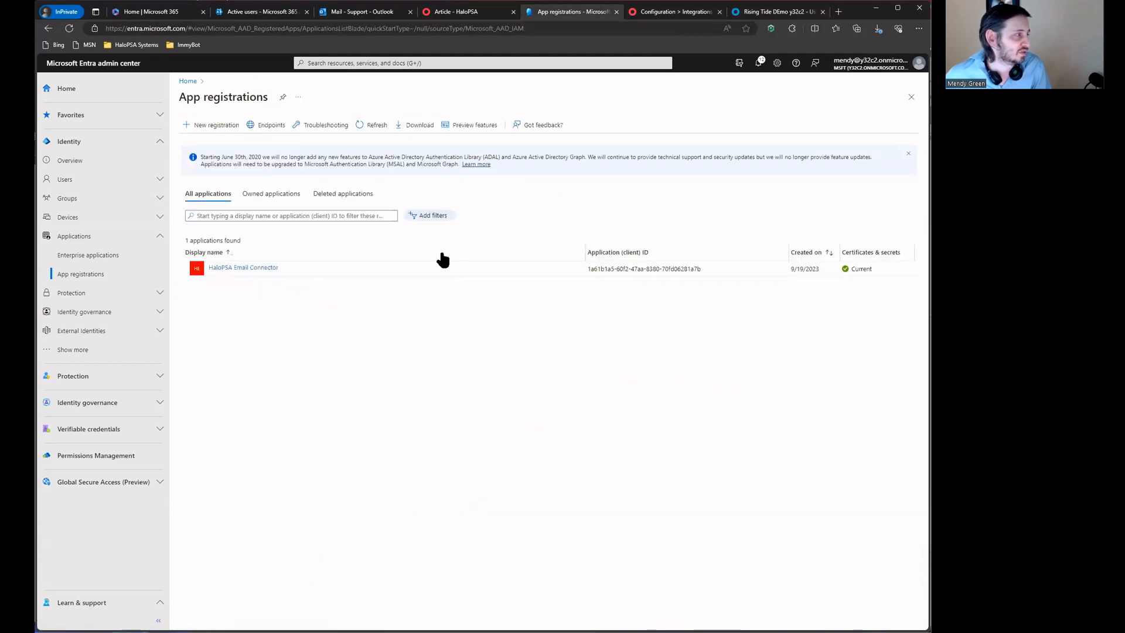
{"action": "left_click", "coordinate": [373, 127]}
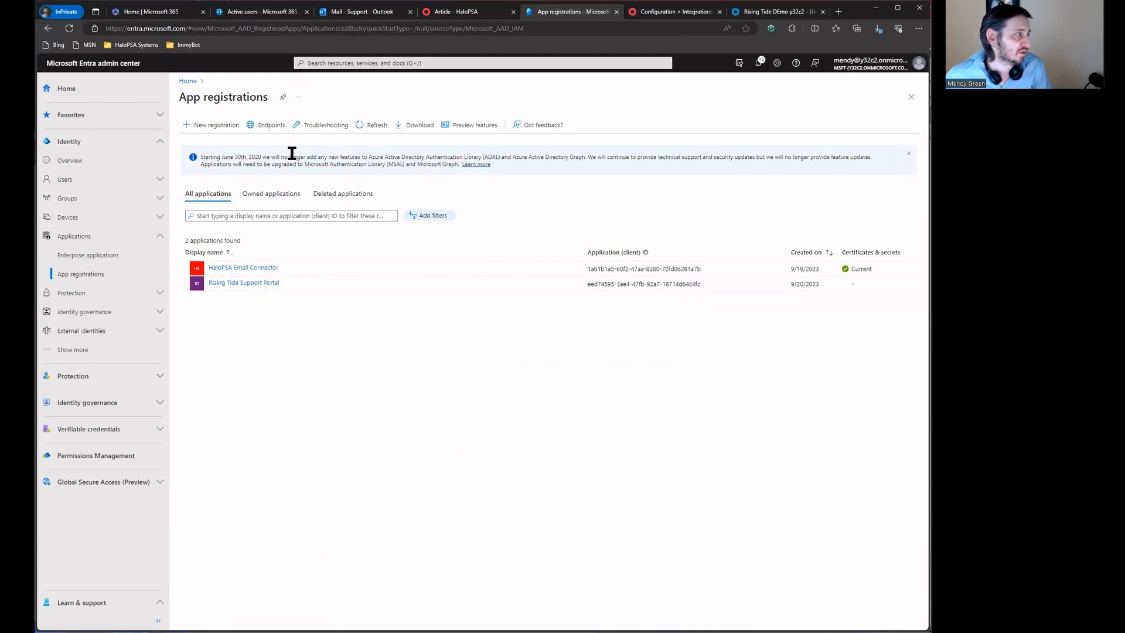
{"action": "left_click", "coordinate": [232, 125]}
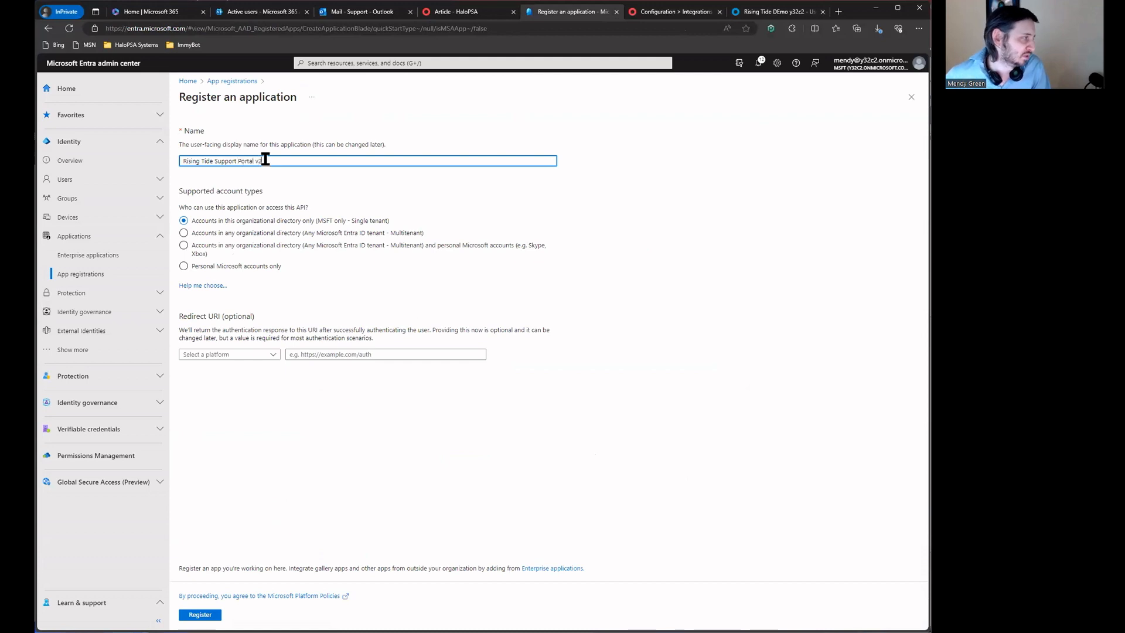
{"action": "left_click", "coordinate": [306, 235]}
{"action": "left_click", "coordinate": [226, 355]}
{"action": "left_click", "coordinate": [229, 384]}
{"action": "left_click", "coordinate": [339, 354]}
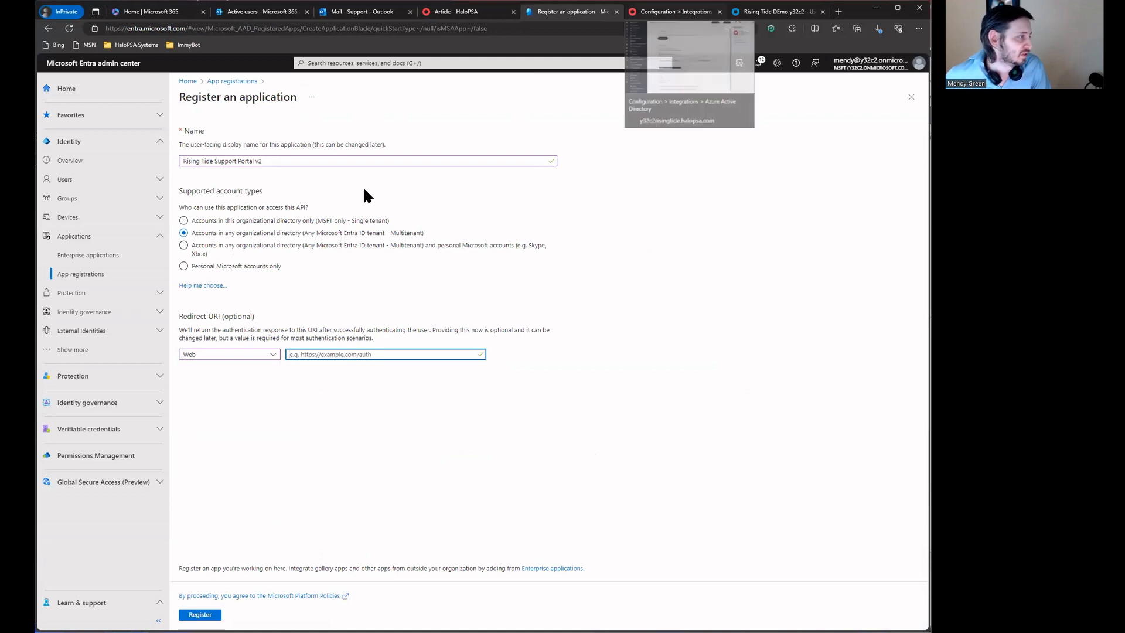
{"action": "key", "text": "ctrl+Tab"}
{"action": "left_click", "coordinate": [344, 252]}
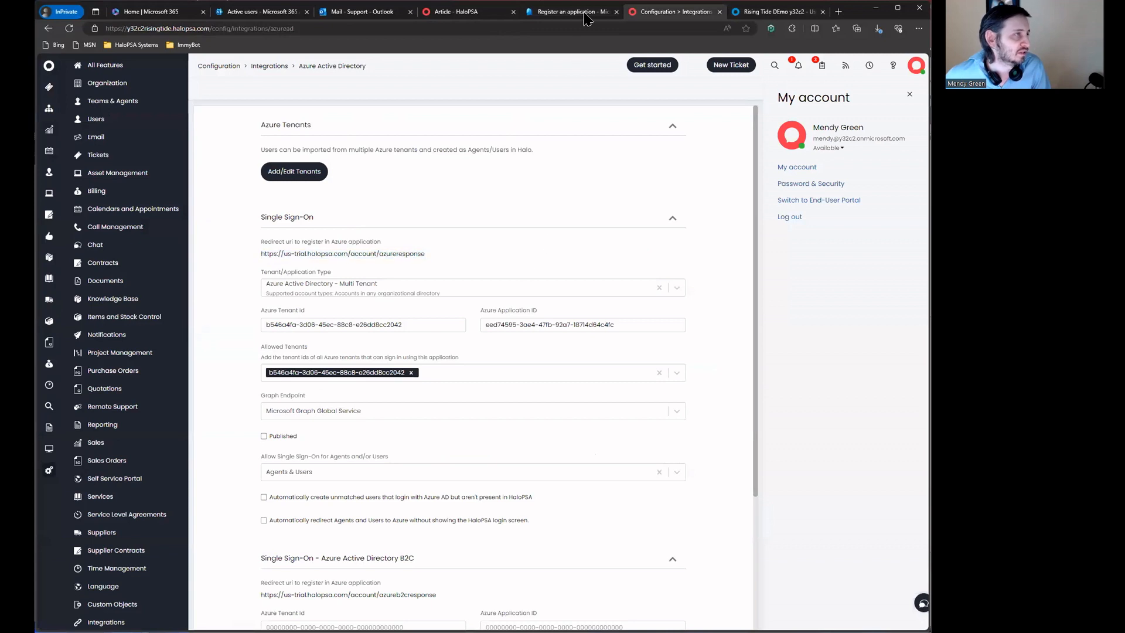
{"action": "left_click", "coordinate": [580, 11]}
{"action": "type", "text": "https://us-trial.halopsa.com/account/azureresponse"}
{"action": "left_click", "coordinate": [198, 615]}
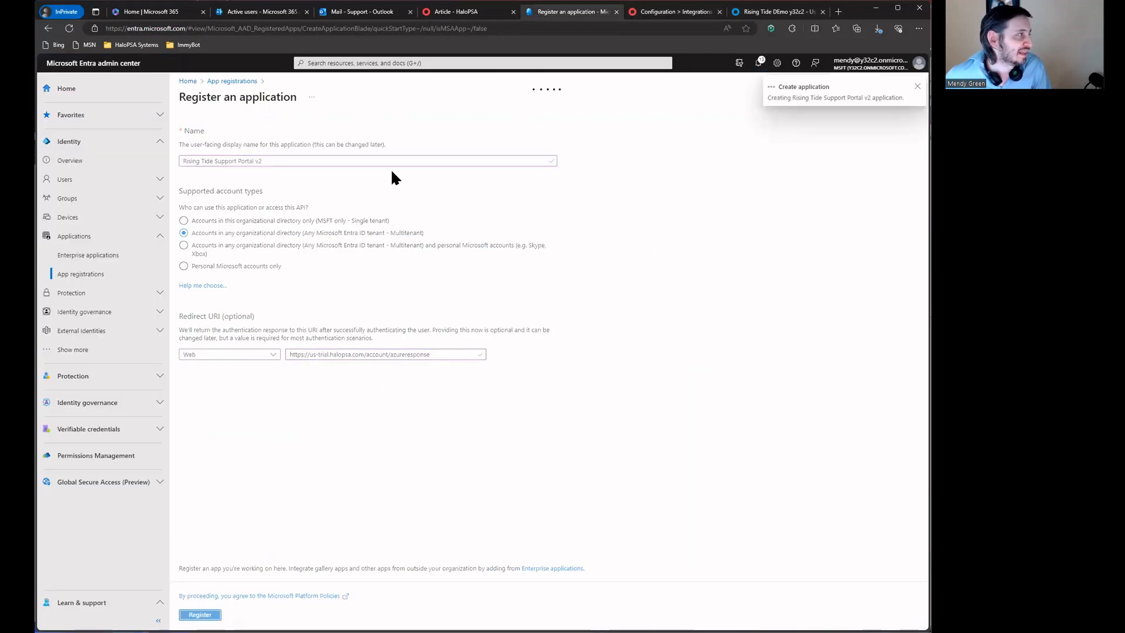
Open the original Rising Tide Support Portal registration's authentication settings to view its redirect URIs.
{"action": "left_click", "coordinate": [225, 81]}
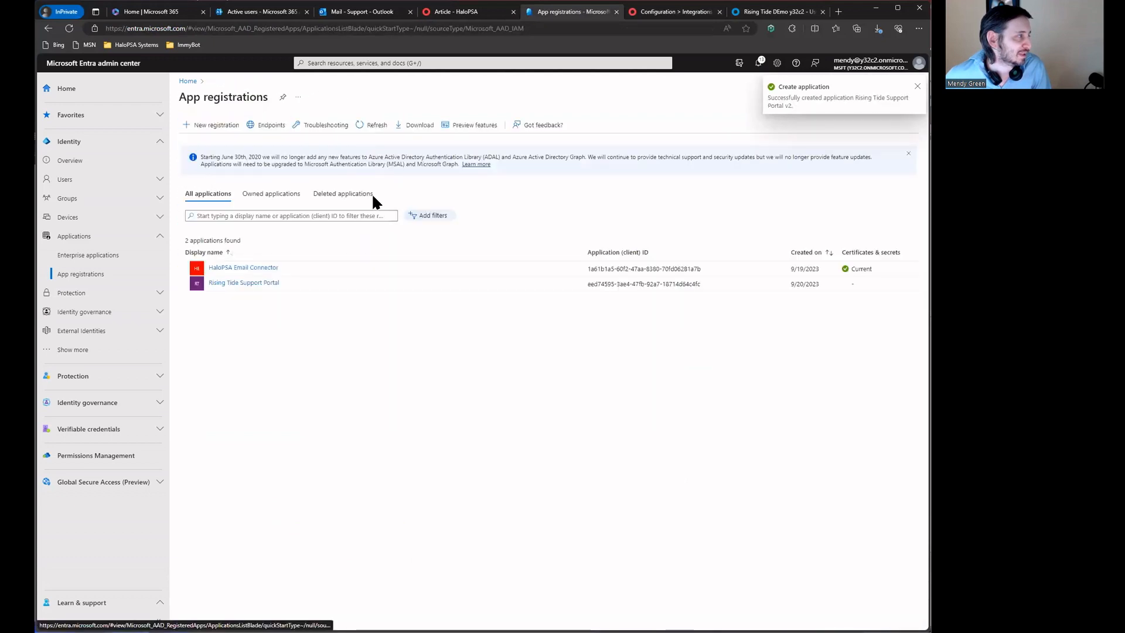
{"action": "left_click", "coordinate": [238, 283]}
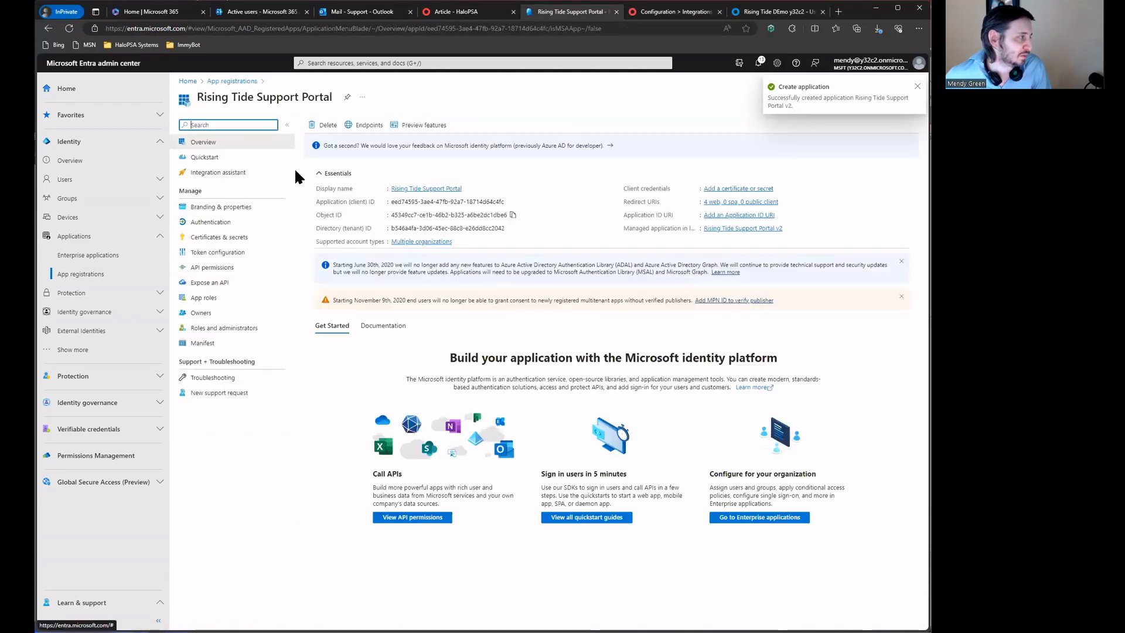
{"action": "left_click", "coordinate": [210, 221]}
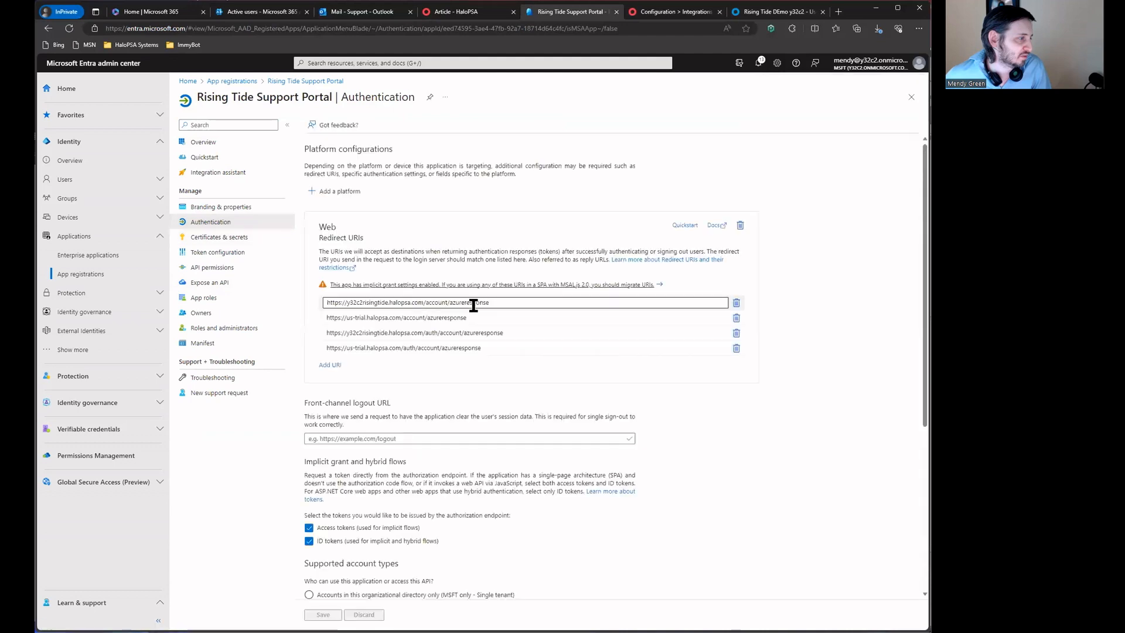
{"action": "left_click", "coordinate": [507, 331]}
{"action": "key", "text": "ctrl+c"}
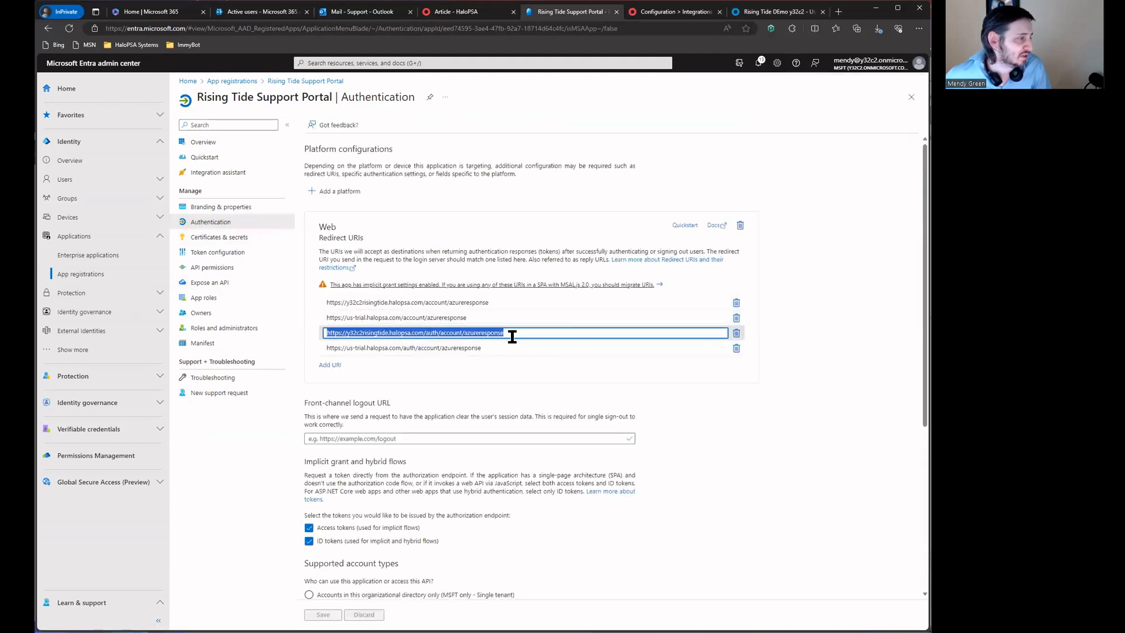
{"action": "left_click", "coordinate": [234, 82]}
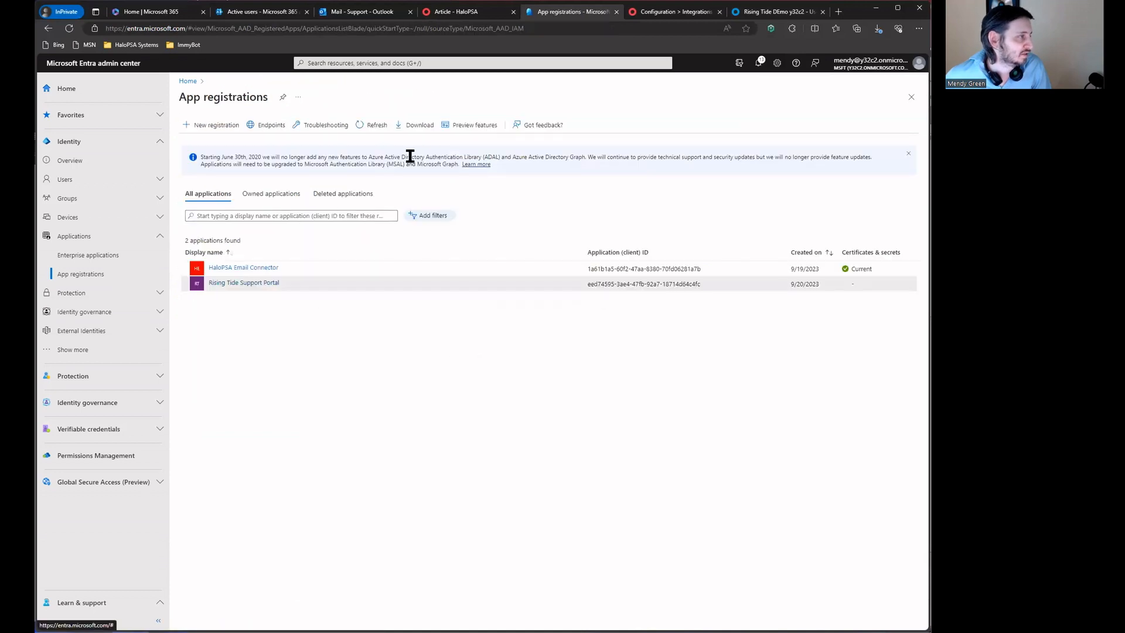
{"action": "left_click", "coordinate": [252, 299]}
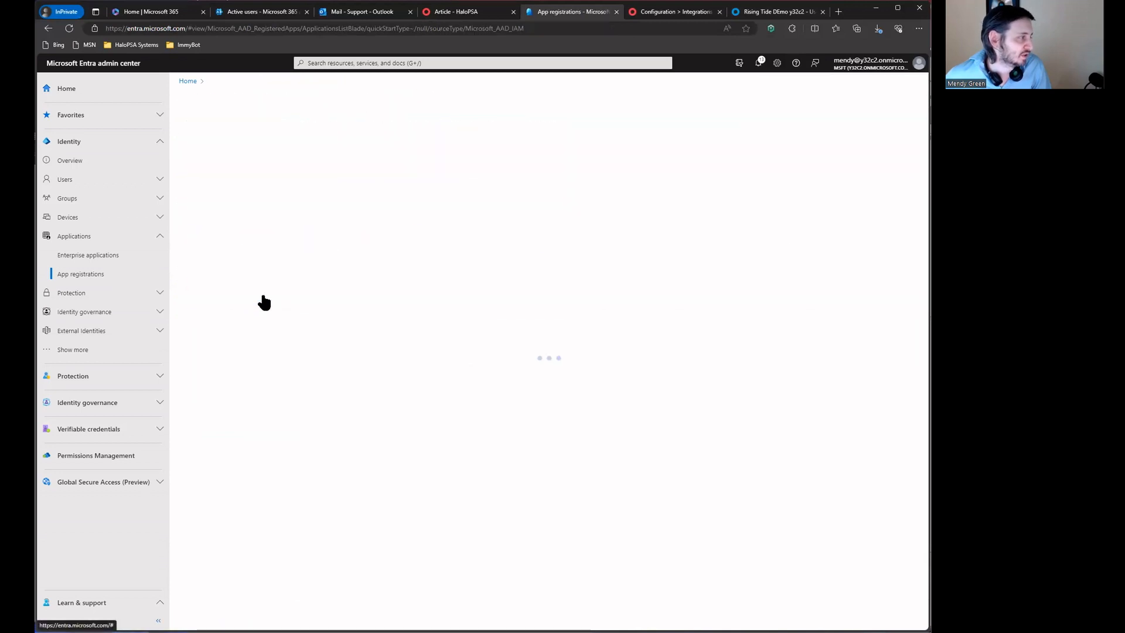
{"action": "left_click", "coordinate": [226, 221]}
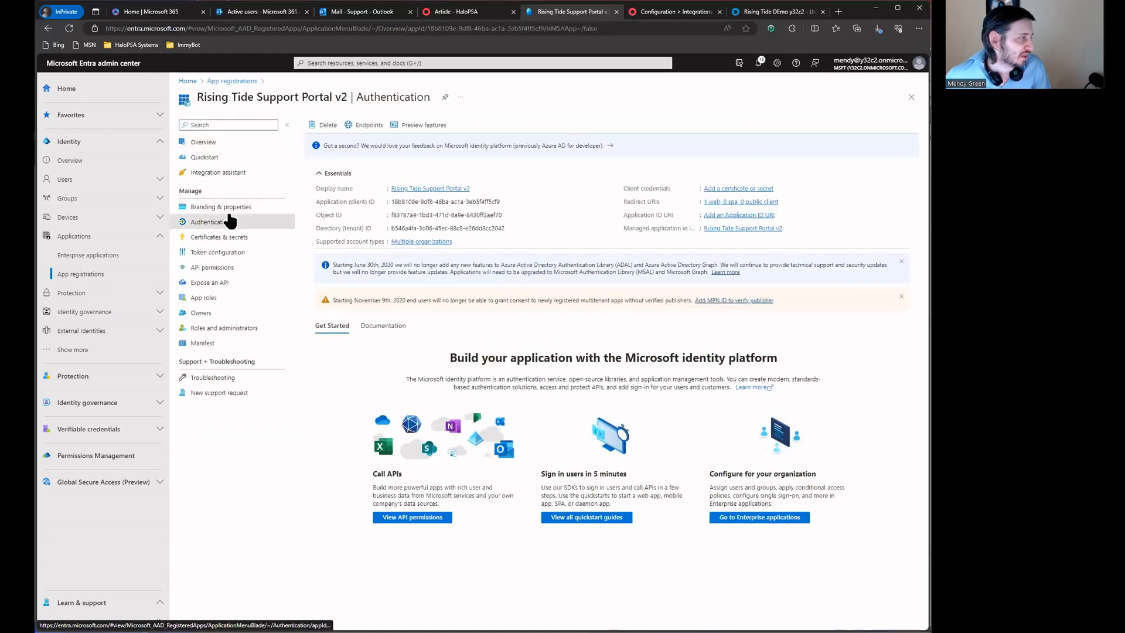
{"action": "left_click", "coordinate": [326, 303]}
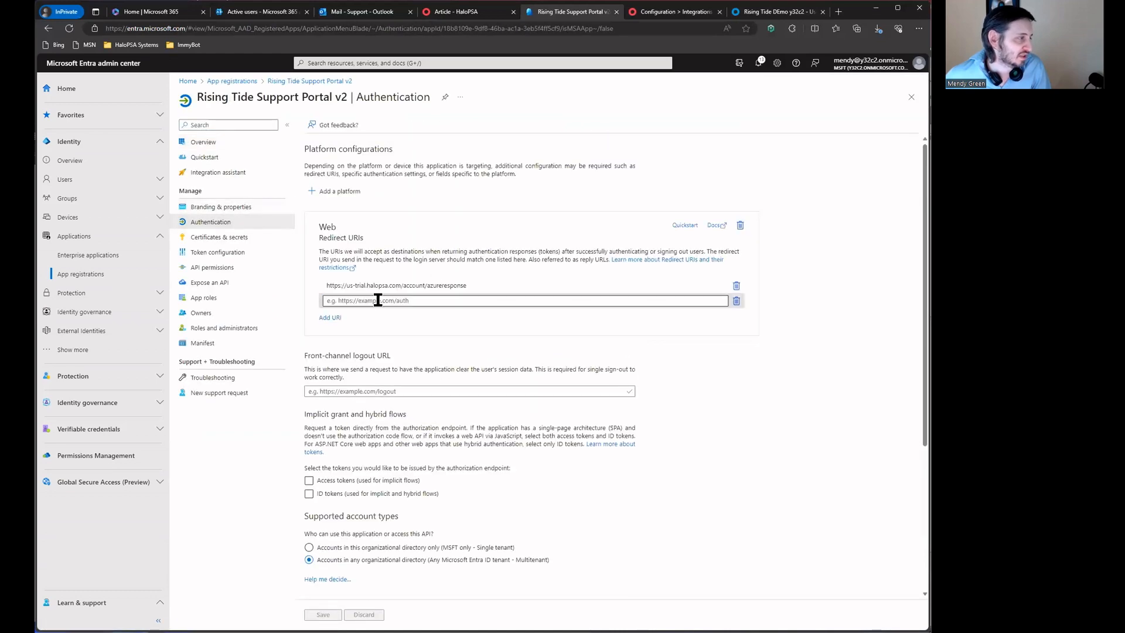
{"action": "key", "text": "ctrl+v"}
{"action": "left_click", "coordinate": [337, 317]}
{"action": "key", "text": "ctrl+v"}
{"action": "left_click", "coordinate": [395, 286]}
{"action": "left_click_drag", "start_coordinate": [402, 286], "coordinate": [327, 286]}
{"action": "key", "text": "ctrl+c"}
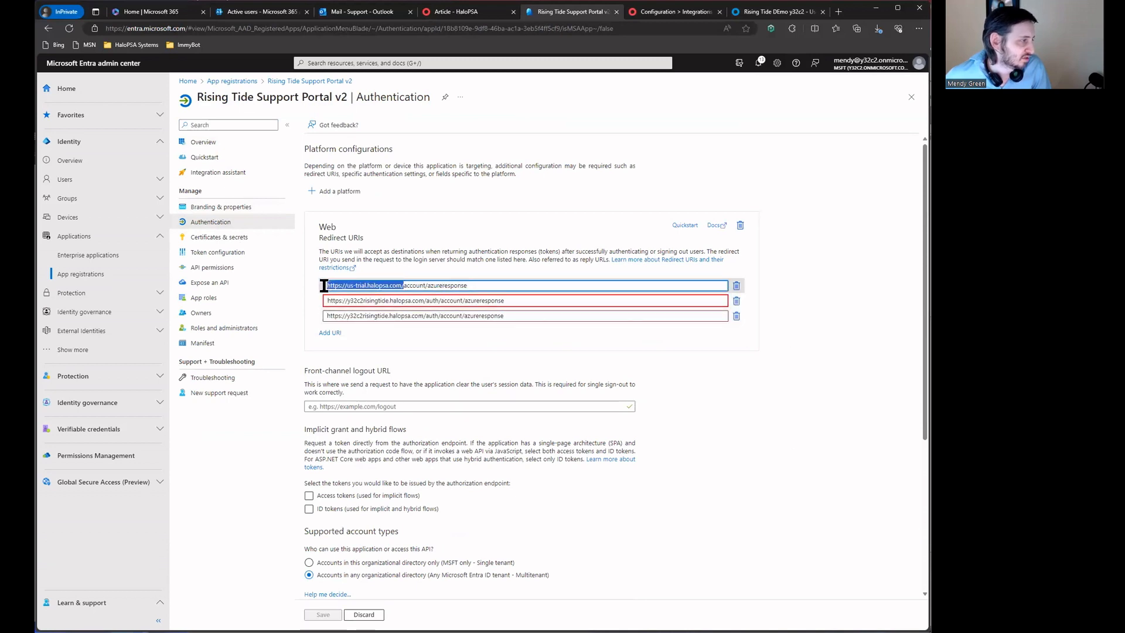
{"action": "left_click_drag", "start_coordinate": [425, 316], "coordinate": [310, 314]}
{"action": "key", "text": "ctrl+v"}
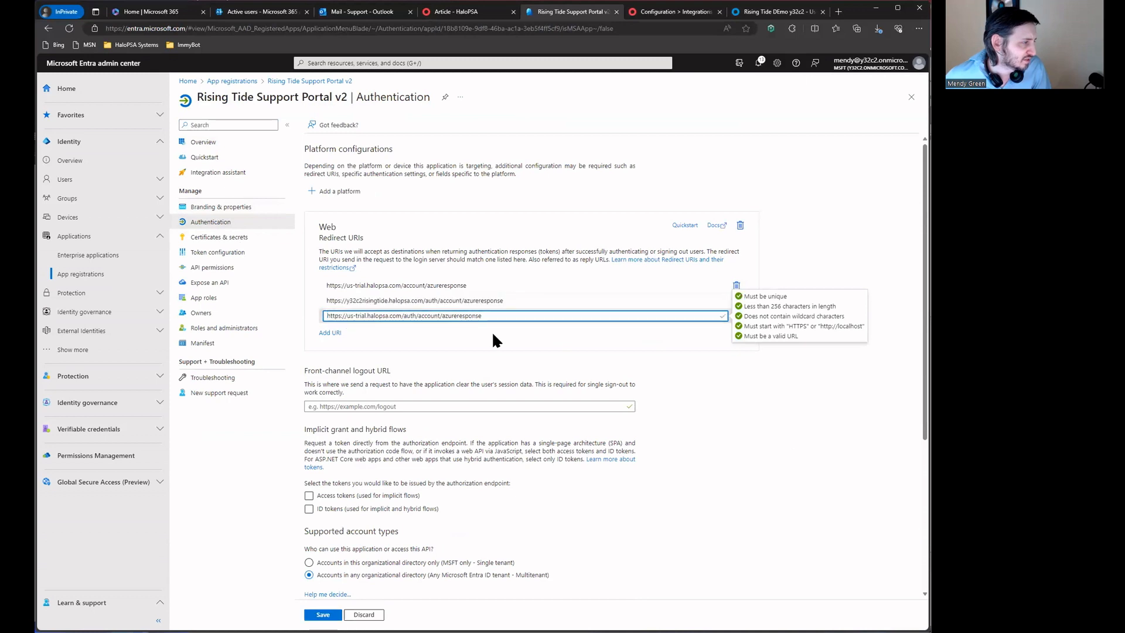
{"action": "left_click", "coordinate": [339, 333]}
{"action": "triple_click", "coordinate": [418, 299]}
{"action": "key", "text": "ctrl+c"}
{"action": "left_click", "coordinate": [407, 330]}
{"action": "key", "text": "ctrl+v"}
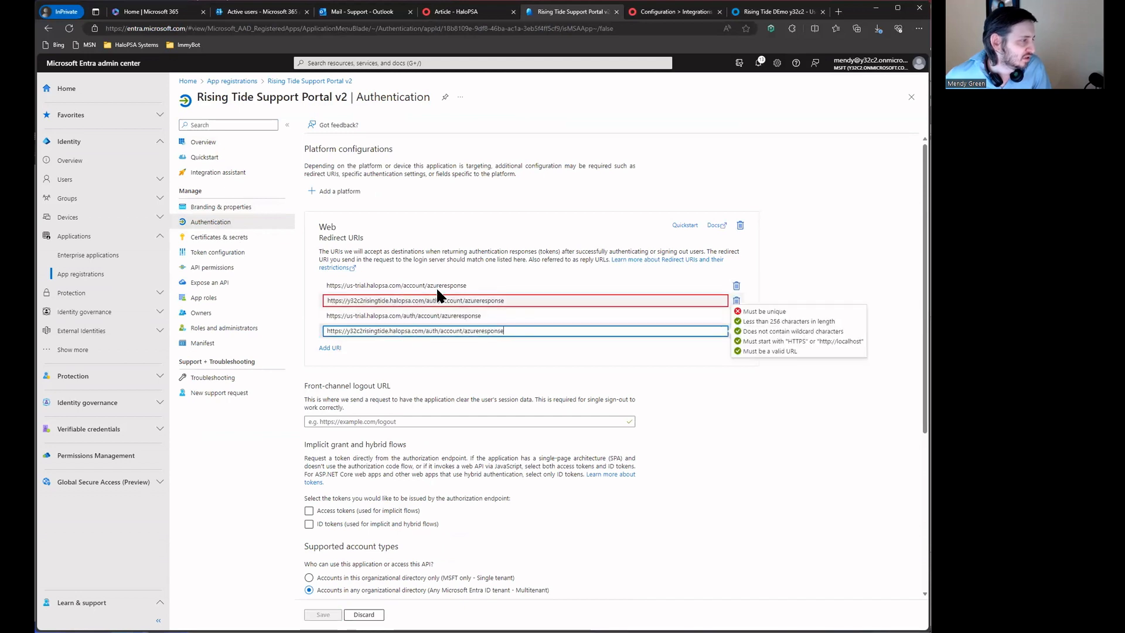
{"action": "left_click_drag", "start_coordinate": [403, 286], "coordinate": [498, 286]}
{"action": "key", "text": "ctrl+c"}
{"action": "left_click_drag", "start_coordinate": [426, 331], "coordinate": [553, 331]}
{"action": "key", "text": "ctrl+v"}
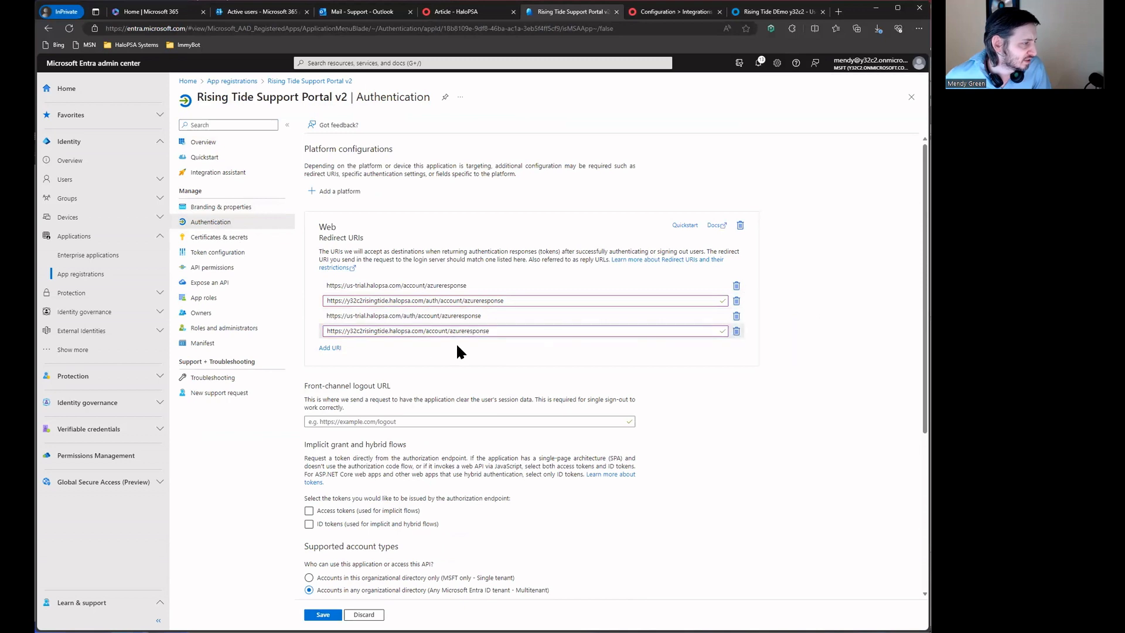
{"action": "left_click", "coordinate": [427, 332]}
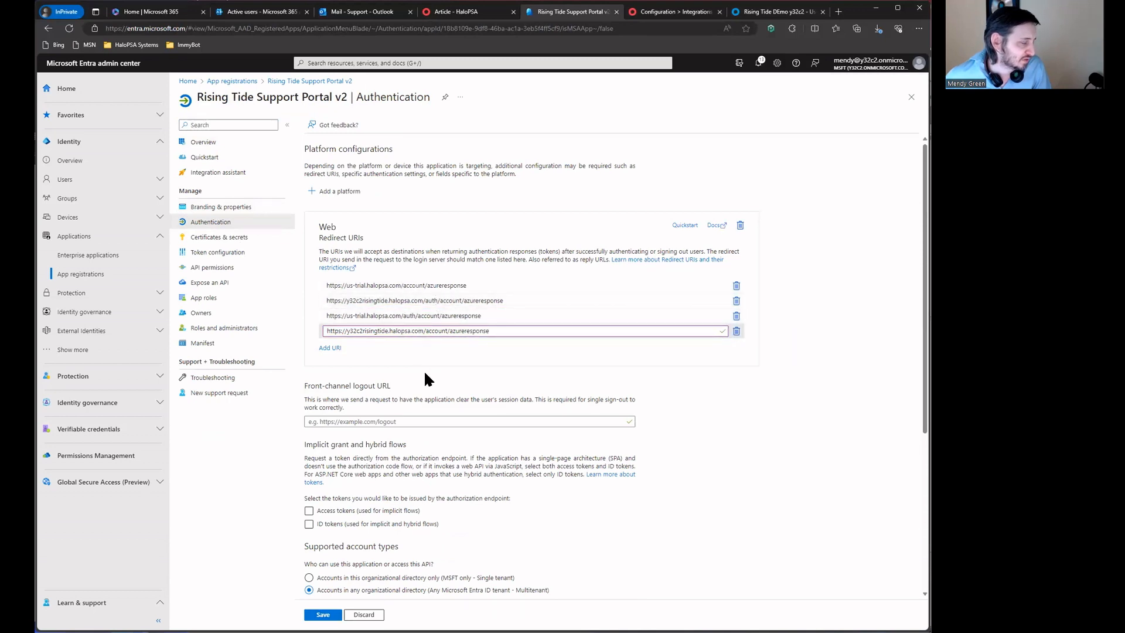
Enable access tokens and ID tokens for the v2 application and save its authentication settings.
{"action": "scroll", "coordinate": [408, 458], "scroll_direction": "down", "scroll_amount": 1}
{"action": "left_click", "coordinate": [373, 441]}
{"action": "left_click", "coordinate": [372, 454]}
{"action": "left_click", "coordinate": [323, 615]}
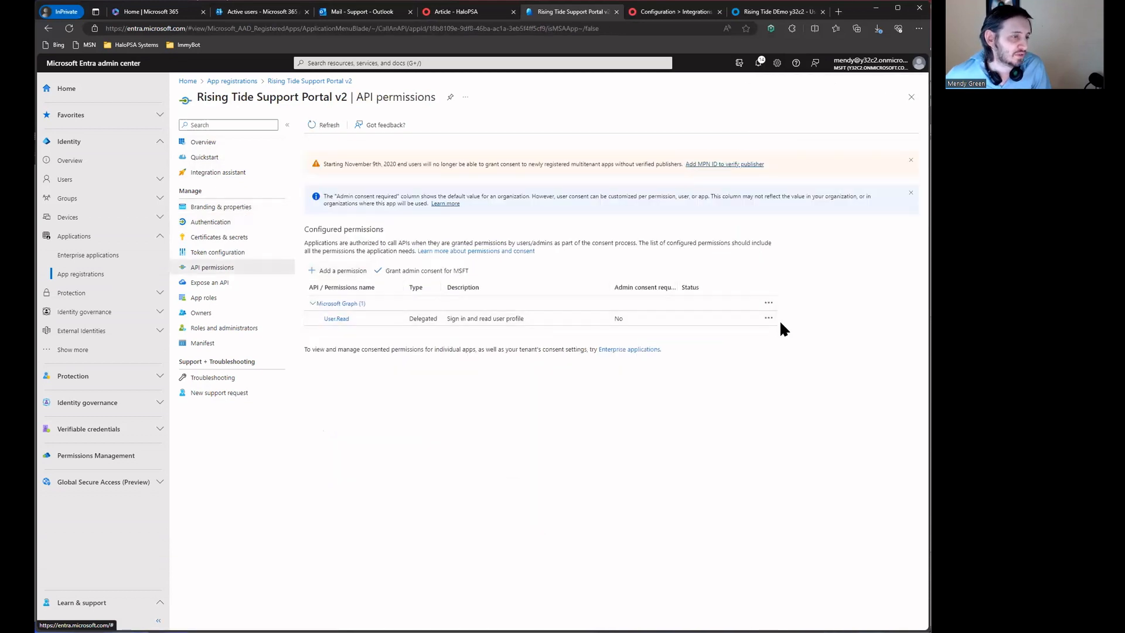
Remove the User.Read permission from Rising Tide Support Portal v2's Microsoft Graph permissions.
{"action": "left_click", "coordinate": [778, 318]}
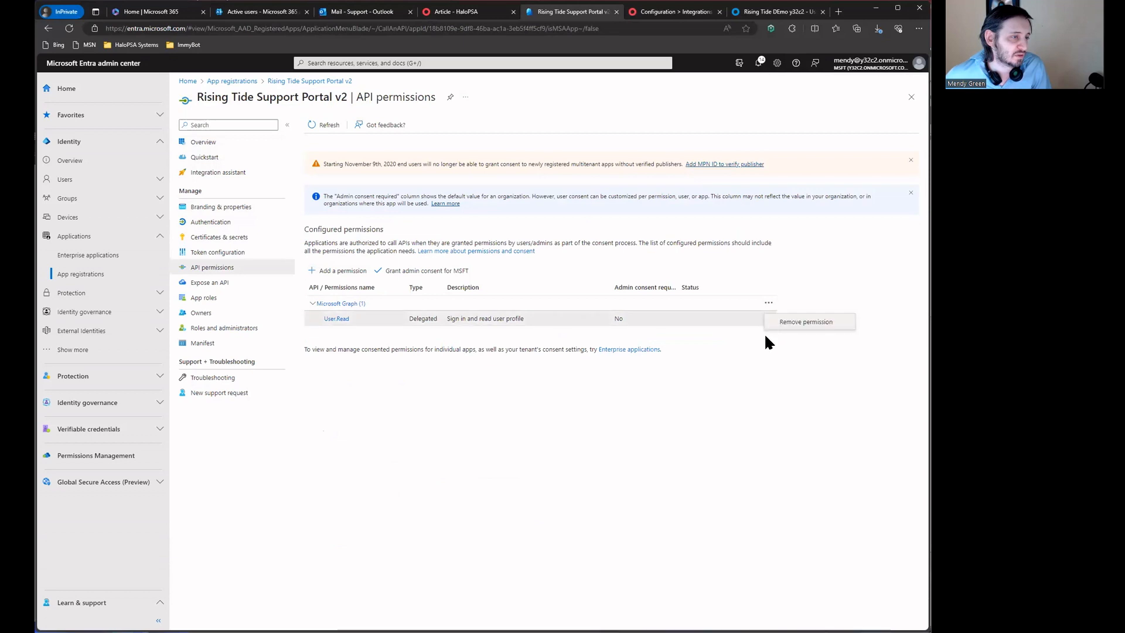
{"action": "left_click", "coordinate": [769, 327]}
{"action": "left_click", "coordinate": [340, 202]}
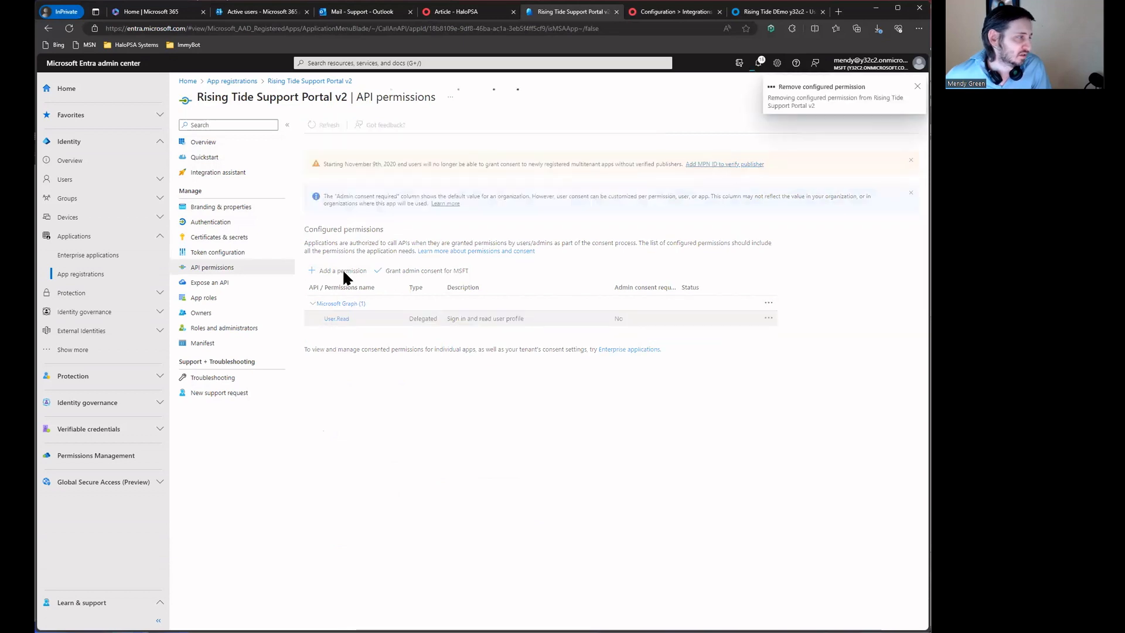
Add the delegated Microsoft Graph permissions openid and offline_access to Rising Tide Support Portal v2.
{"action": "left_click", "coordinate": [342, 294]}
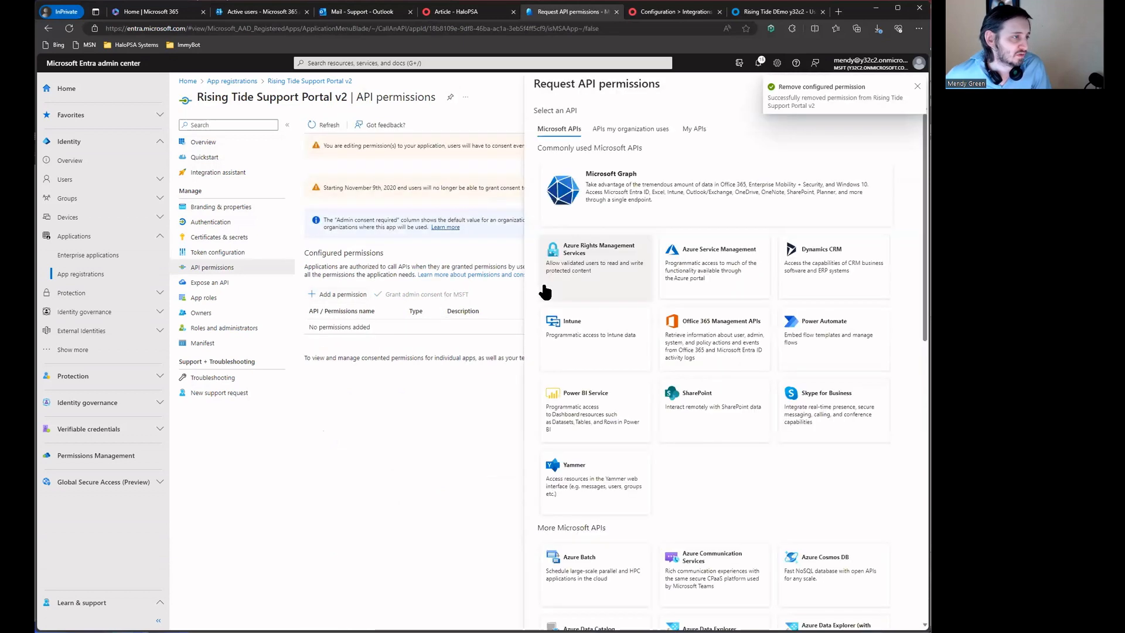
{"action": "left_click", "coordinate": [586, 202]}
{"action": "left_click", "coordinate": [595, 186]}
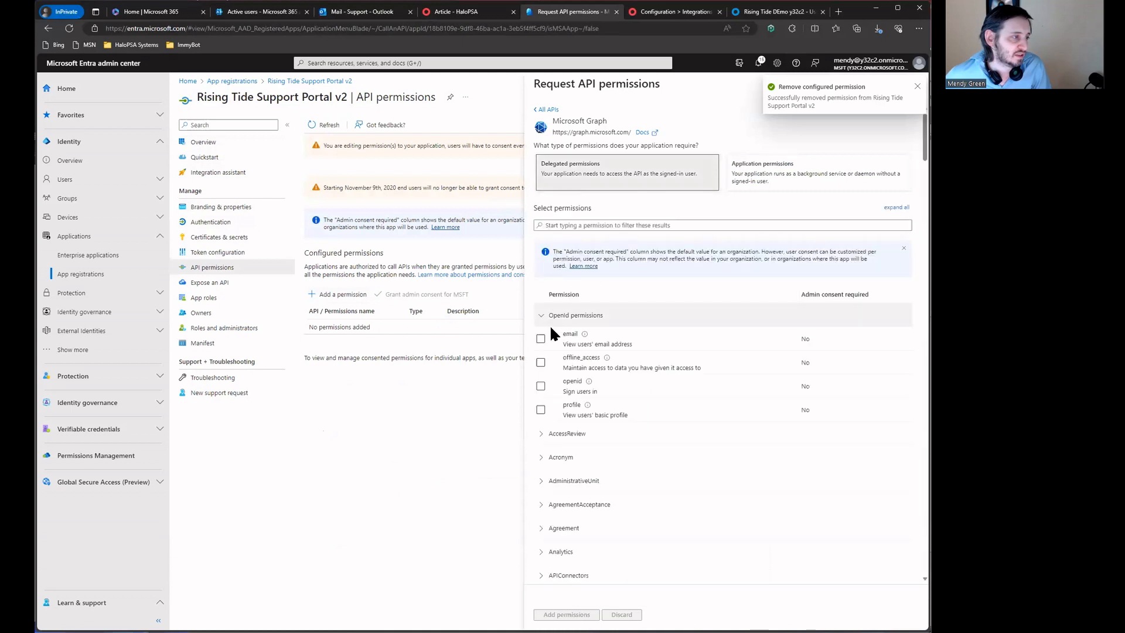
{"action": "left_click", "coordinate": [540, 385]}
{"action": "left_click", "coordinate": [541, 362]}
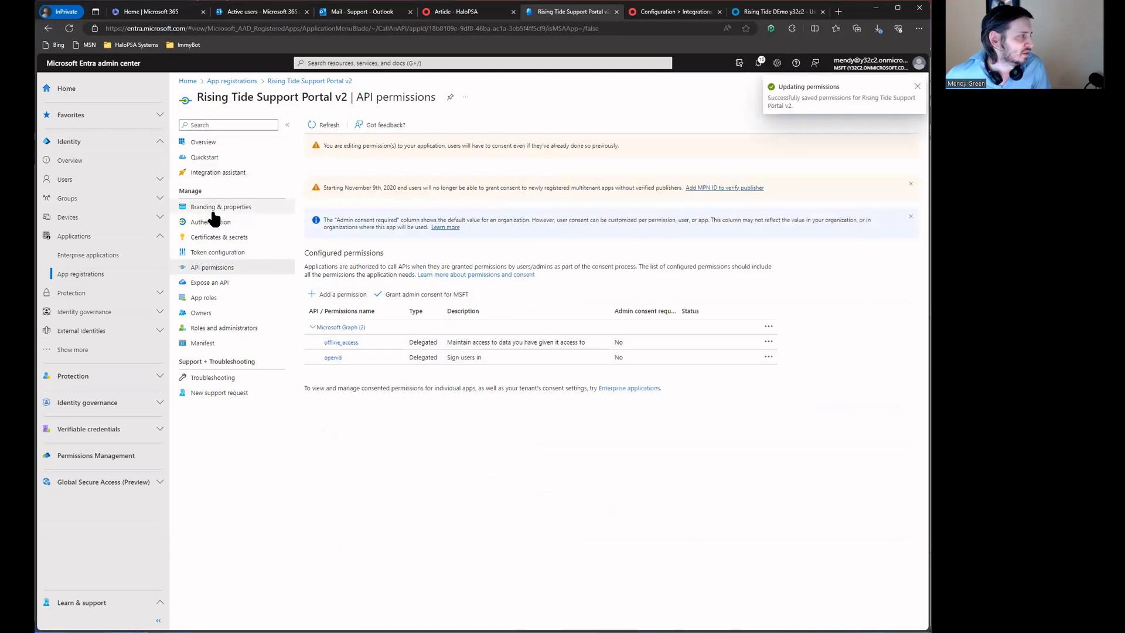
Copy the v2 application's client ID into the Azure Application ID of HaloPSA's single sign-on settings.
{"action": "left_click", "coordinate": [235, 148]}
{"action": "left_click", "coordinate": [506, 202]}
{"action": "left_click", "coordinate": [700, 12]}
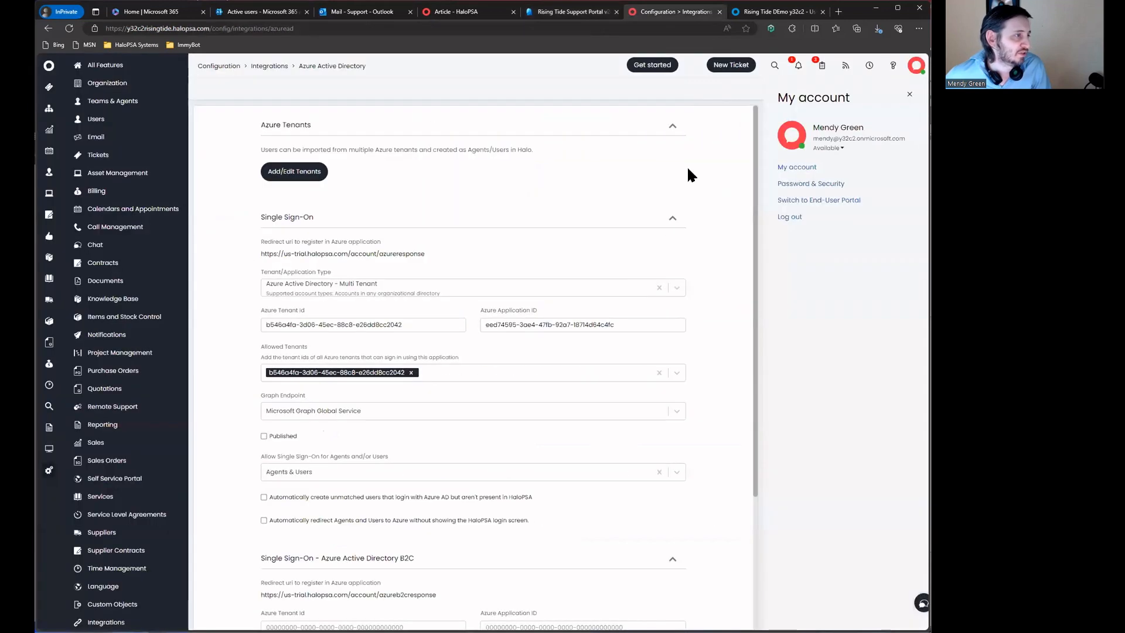
{"action": "left_click", "coordinate": [594, 328]}
Check HaloPSA's tenant and application IDs against the v2 registration, mark single sign-on as Published and save.
{"action": "left_click", "coordinate": [768, 12]}
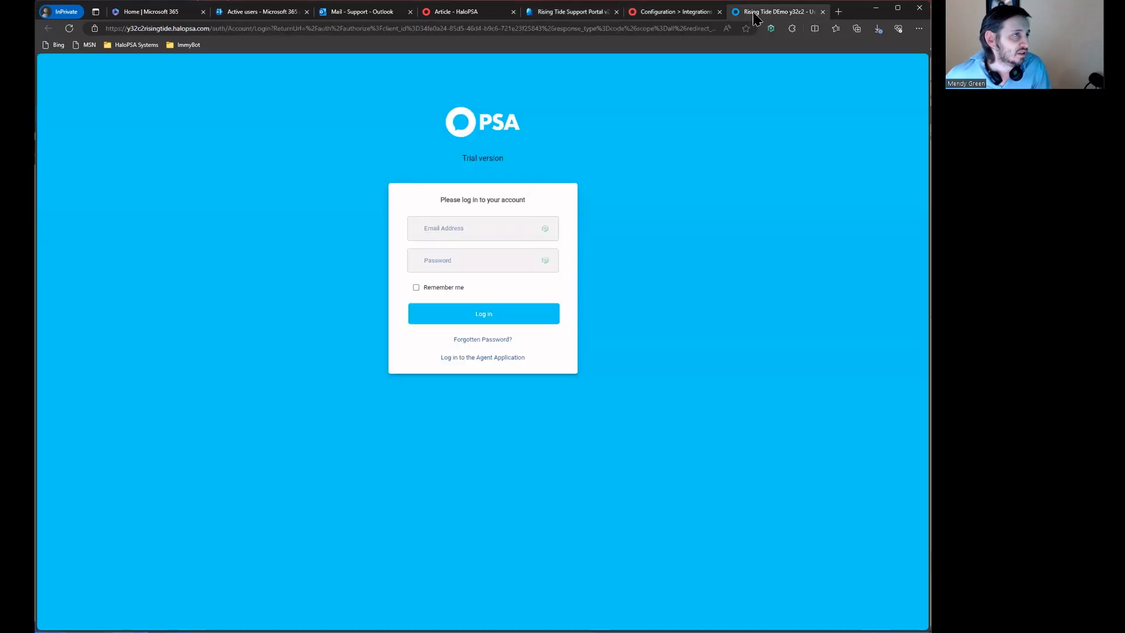
{"action": "left_click", "coordinate": [664, 12]}
{"action": "left_click", "coordinate": [569, 12]}
{"action": "left_click", "coordinate": [509, 228]}
{"action": "left_click", "coordinate": [674, 12]}
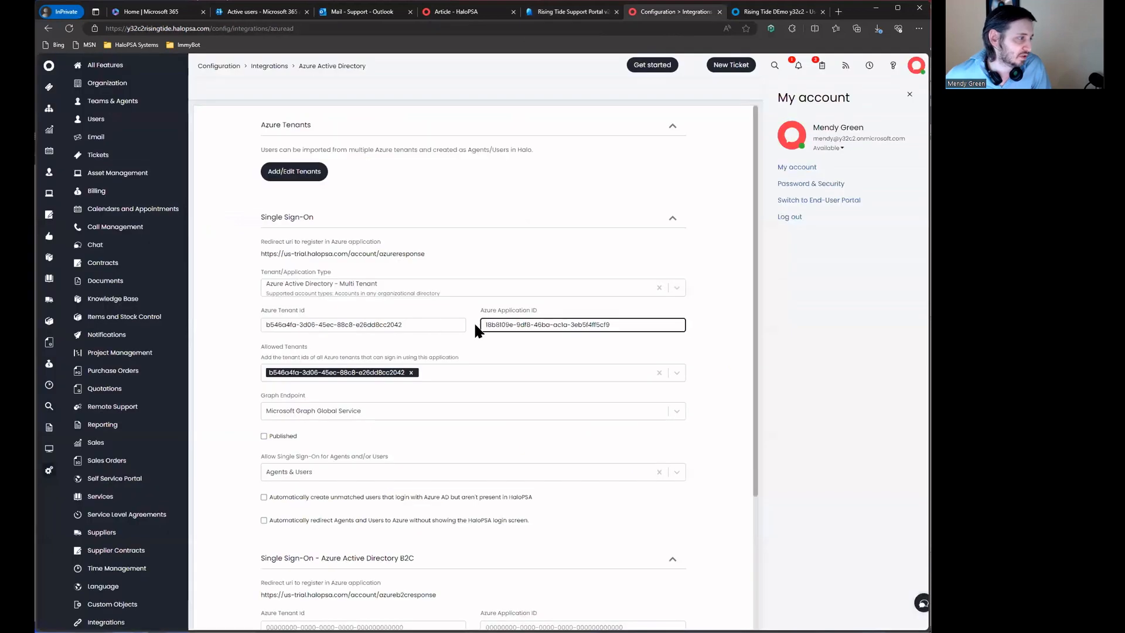
{"action": "left_click", "coordinate": [529, 344]}
{"action": "left_click", "coordinate": [645, 324]}
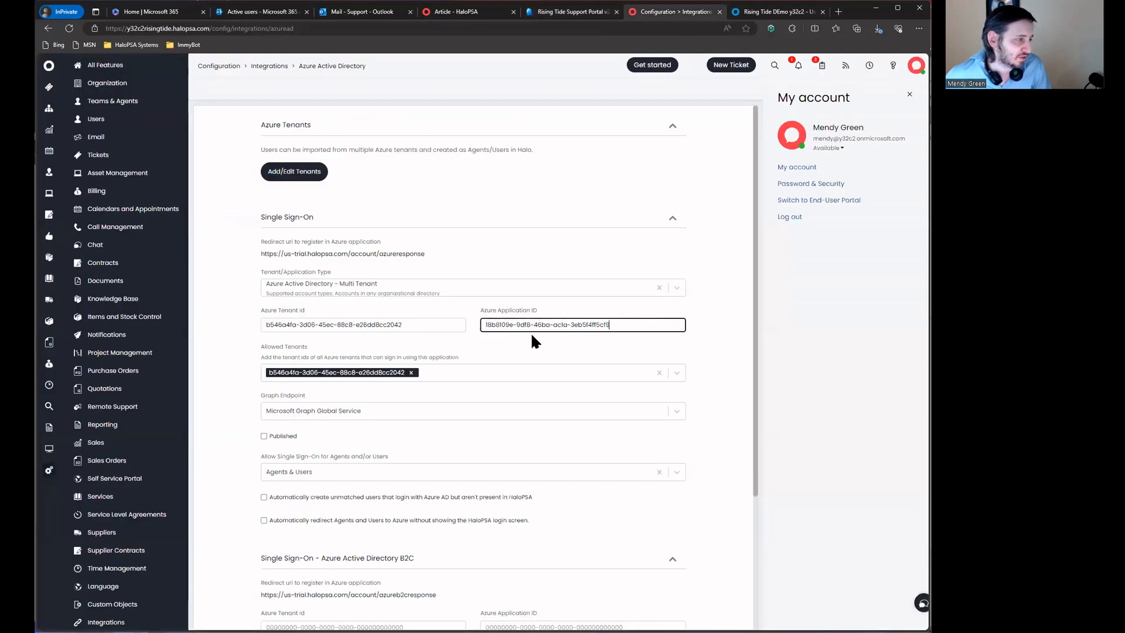
{"action": "left_click_drag", "start_coordinate": [609, 330], "coordinate": [580, 330]}
{"action": "left_click", "coordinate": [608, 324]}
{"action": "left_click", "coordinate": [561, 342]}
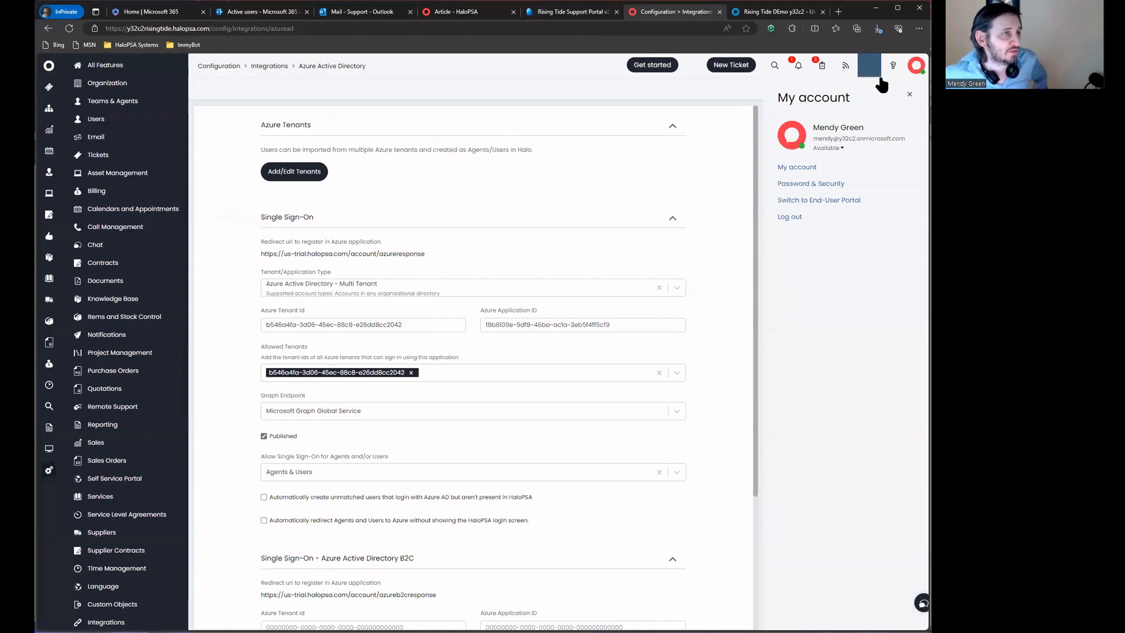
Reload the HaloPSA portal login page and sign in with Office 365 using the administrator's Microsoft account.
{"action": "left_click", "coordinate": [747, 13]}
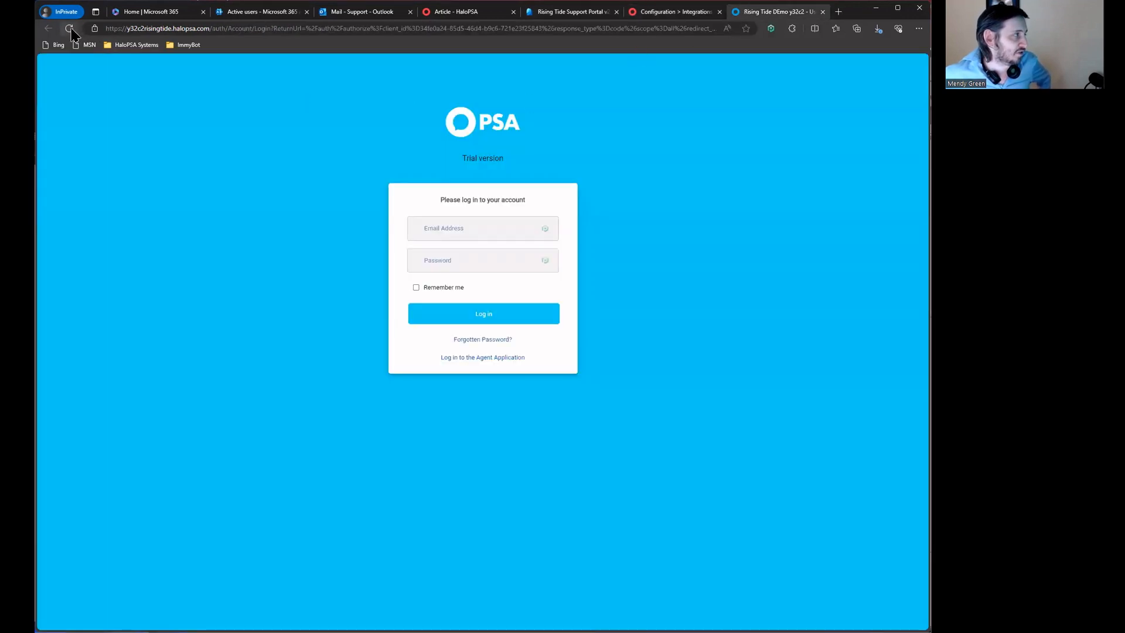
{"action": "left_click", "coordinate": [69, 29]}
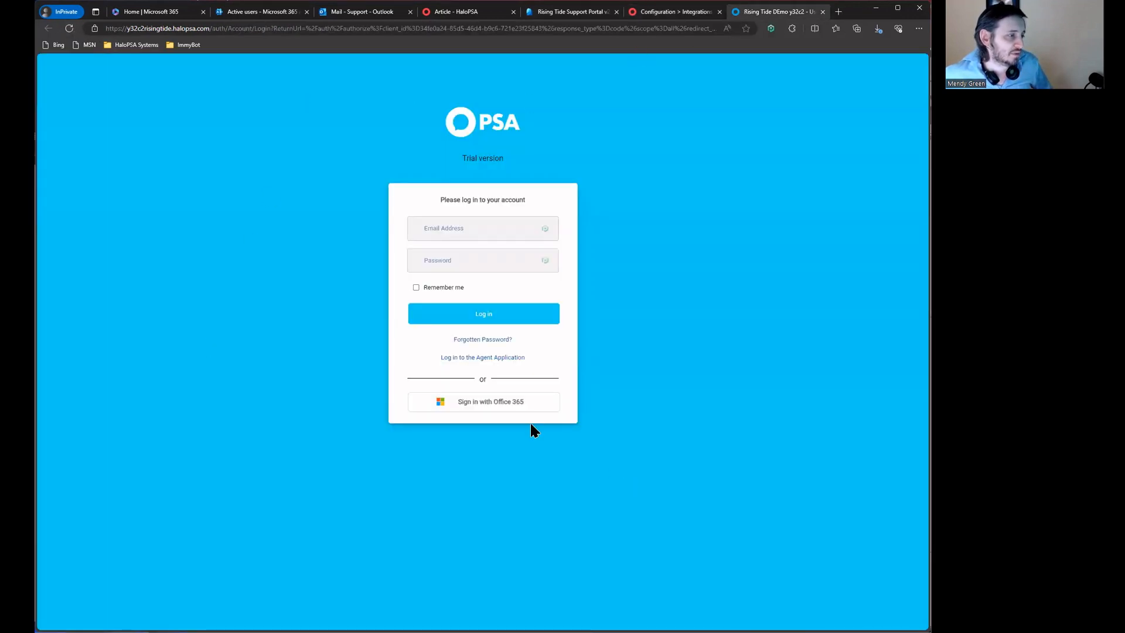
{"action": "left_click", "coordinate": [531, 406]}
{"action": "left_click", "coordinate": [463, 340]}
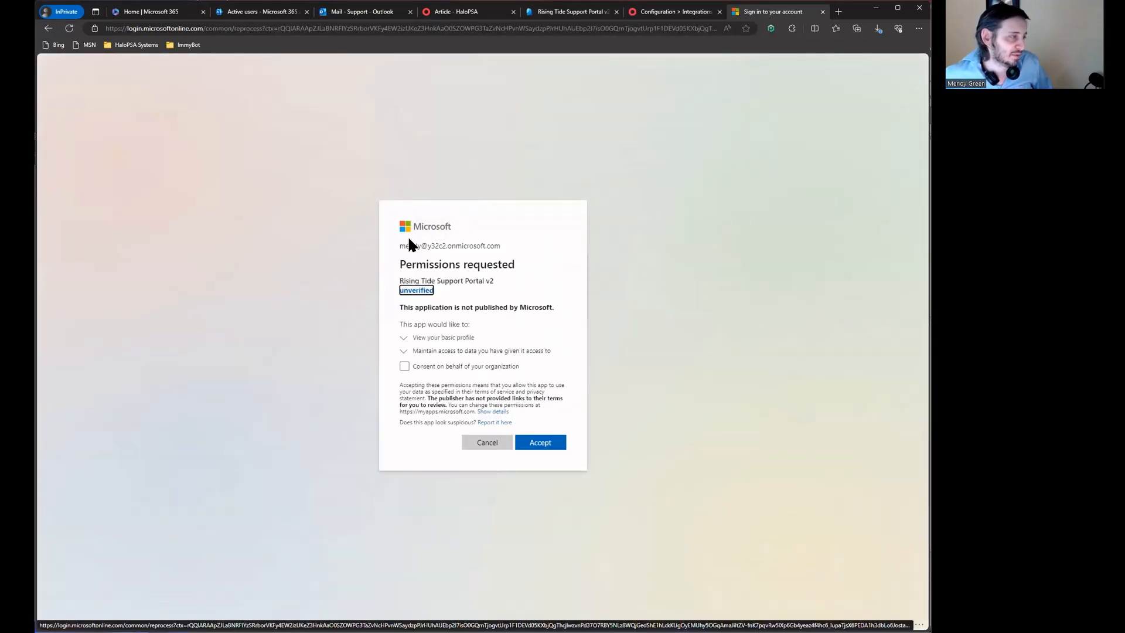
Accept Rising Tide Support Portal v2's requested permissions with consent on behalf of the organization, and view the signed-in portal account.
{"action": "left_click_drag", "start_coordinate": [392, 220], "coordinate": [567, 249]}
{"action": "left_click", "coordinate": [565, 265]}
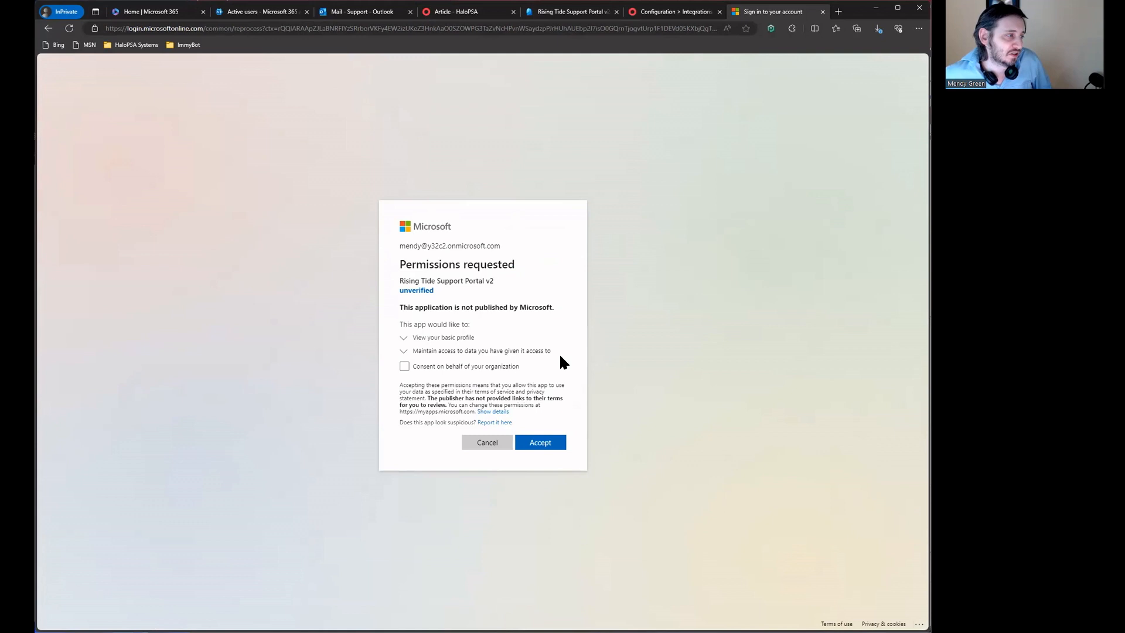
{"action": "left_click", "coordinate": [405, 366]}
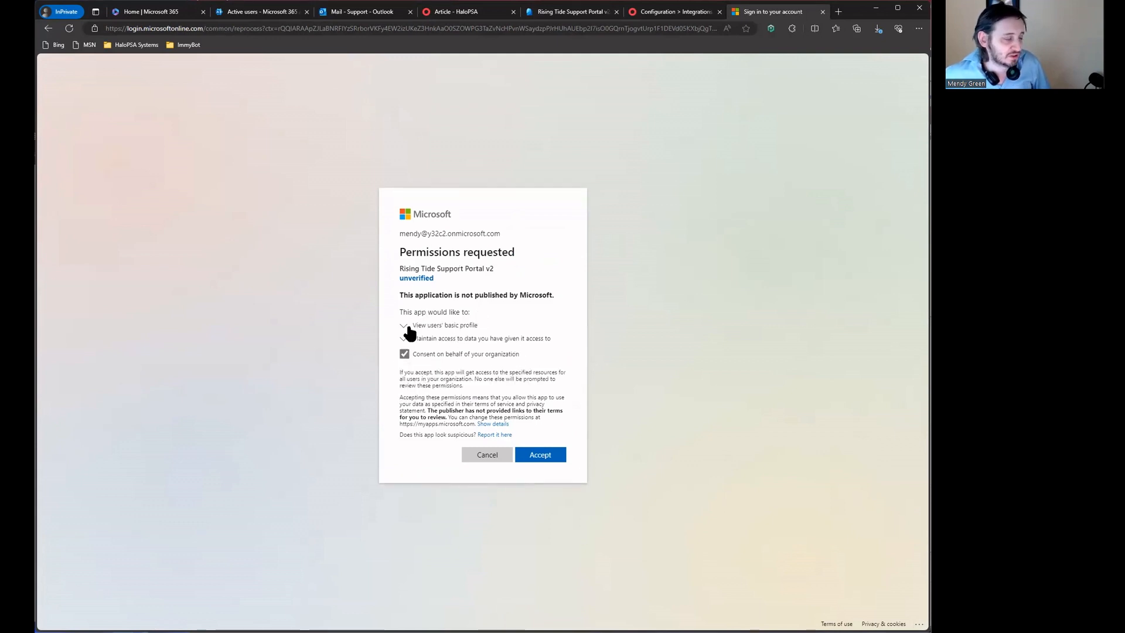
{"action": "left_click_drag", "start_coordinate": [484, 266], "coordinate": [395, 262]}
{"action": "left_click", "coordinate": [526, 266]}
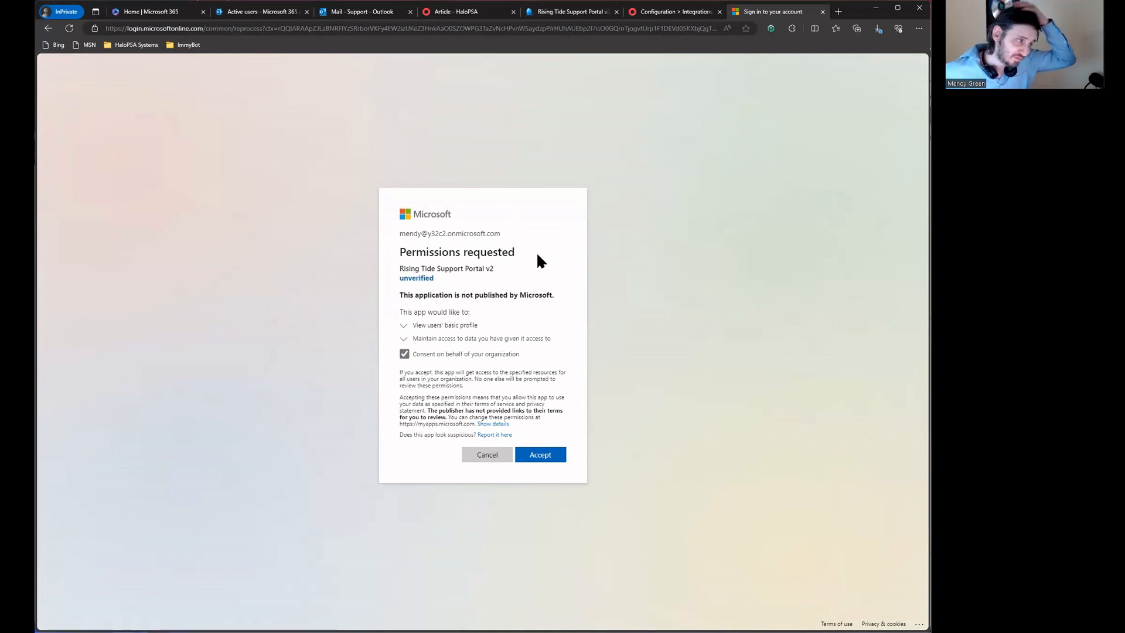
{"action": "left_click", "coordinate": [554, 461]}
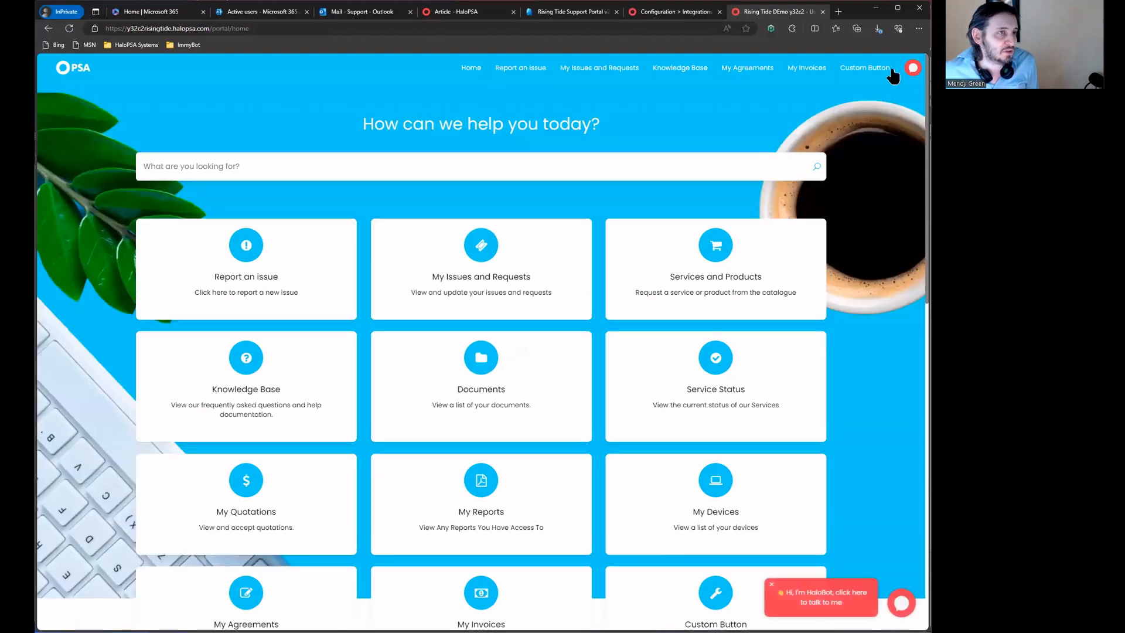
{"action": "left_click", "coordinate": [912, 68]}
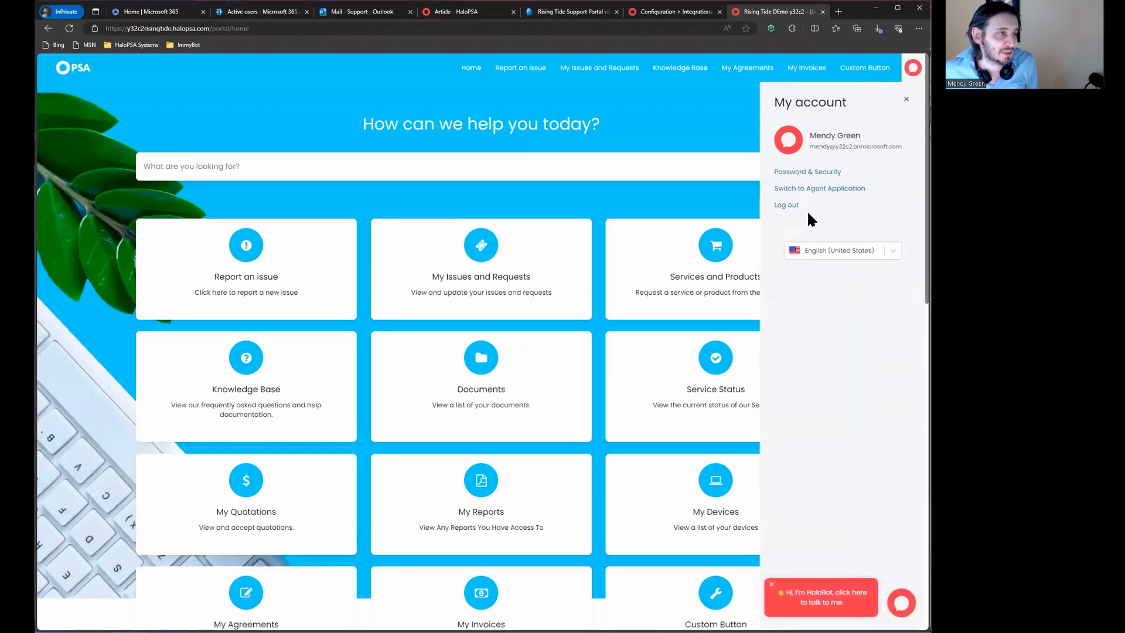
Add the granted email and profile permissions to v2's configured Microsoft Graph permissions in Entra, and return to the app registrations list.
{"action": "left_click", "coordinate": [683, 12]}
{"action": "left_click", "coordinate": [571, 12]}
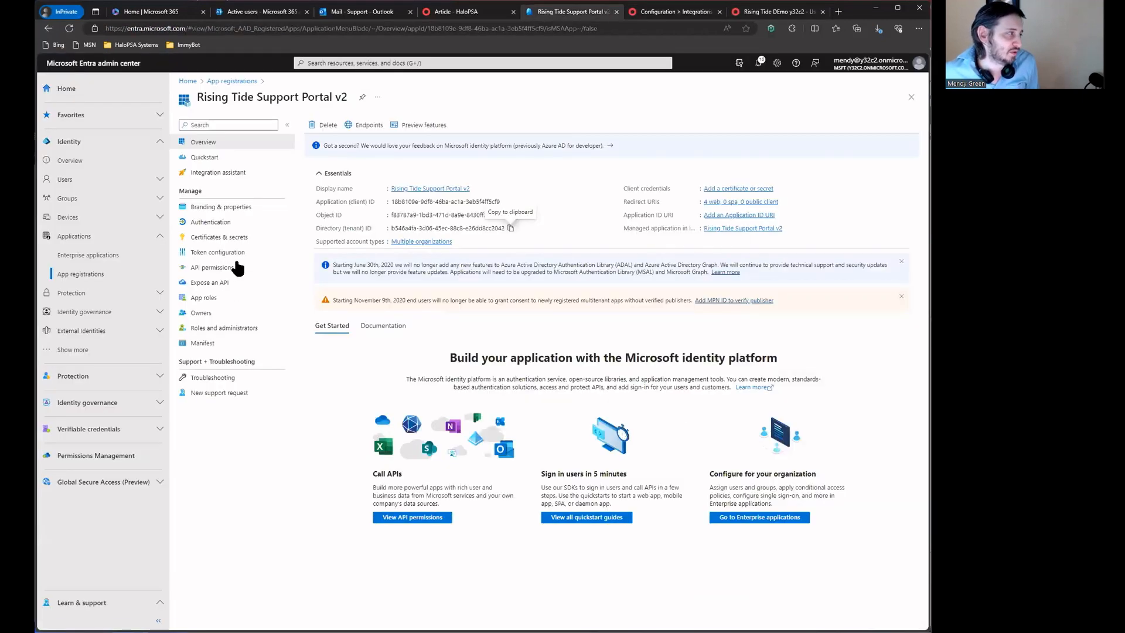
{"action": "left_click", "coordinate": [247, 270]}
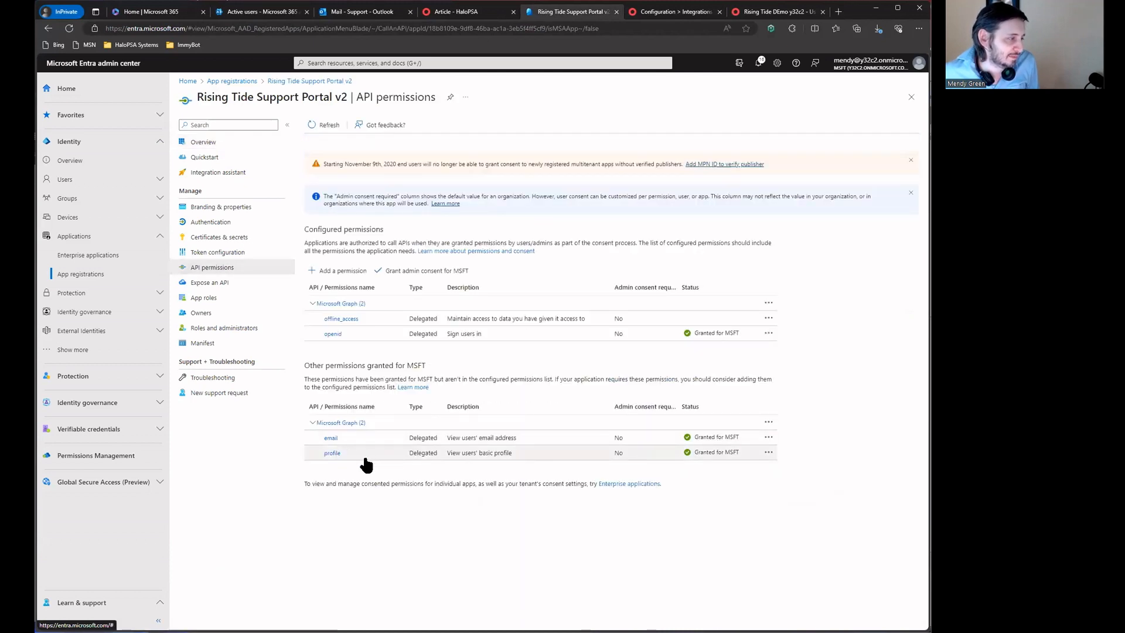
{"action": "left_click", "coordinate": [769, 422]}
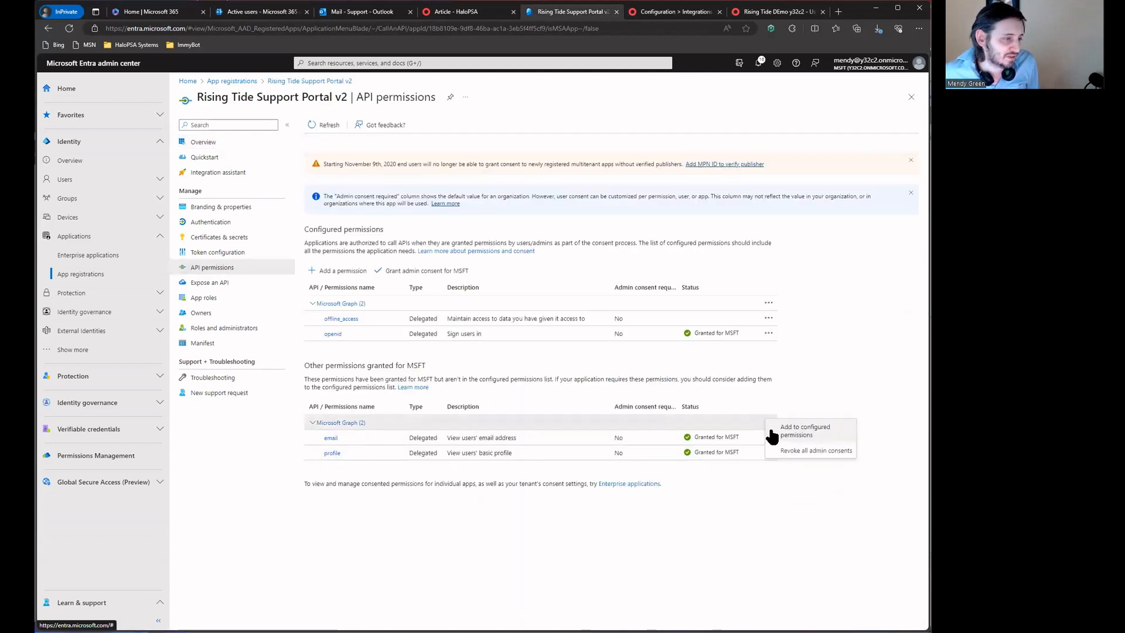
{"action": "left_click", "coordinate": [843, 431]}
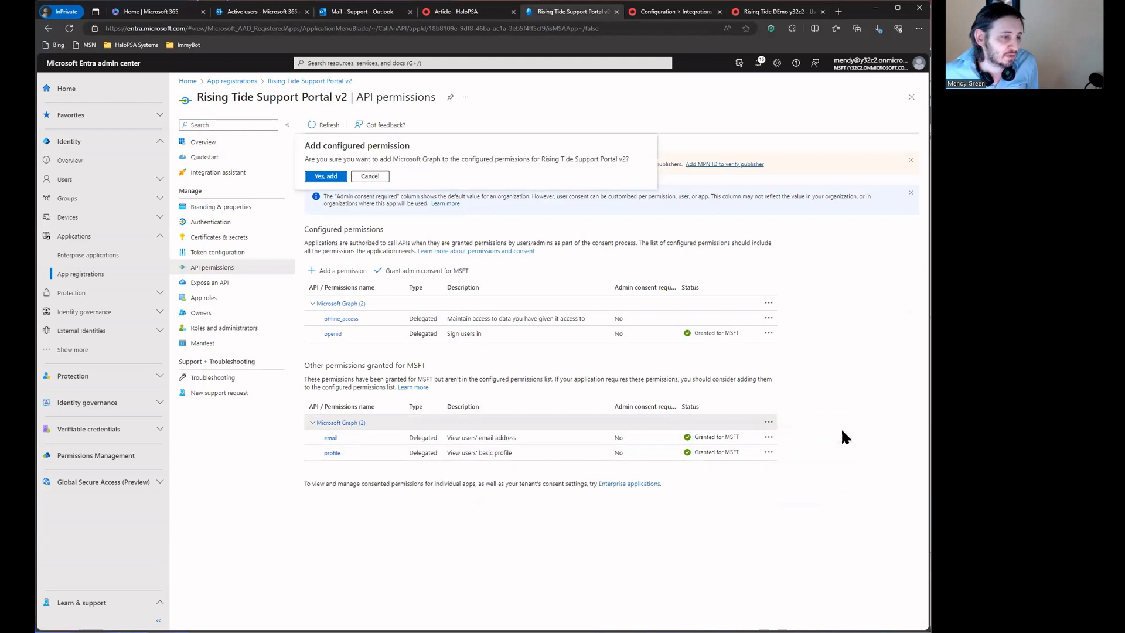
{"action": "left_click", "coordinate": [338, 176]}
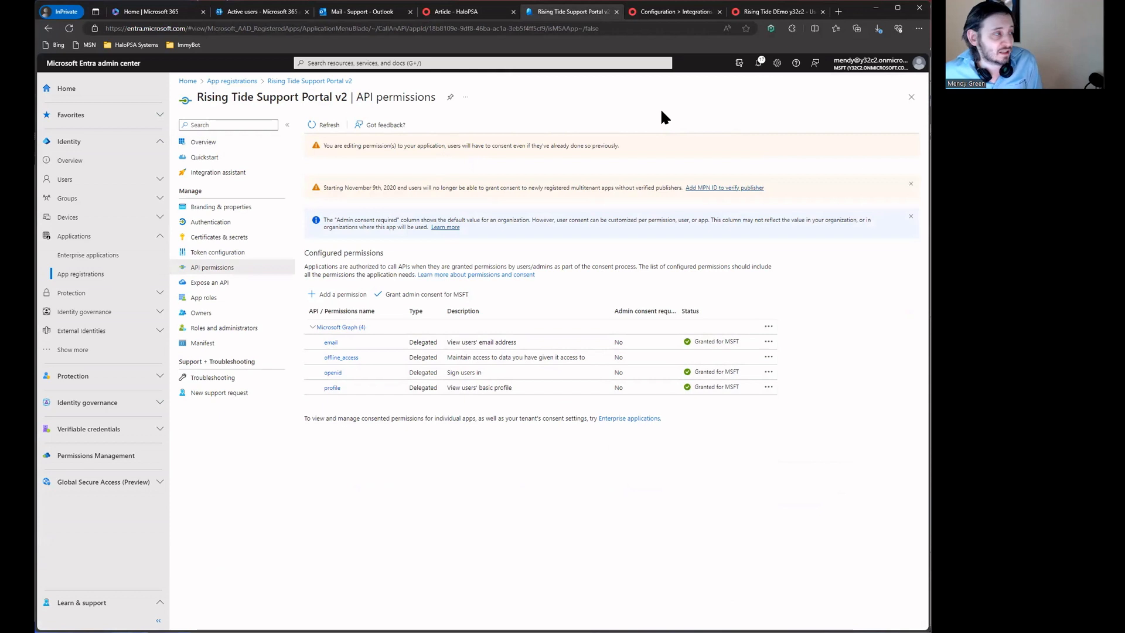
{"action": "left_click", "coordinate": [238, 82]}
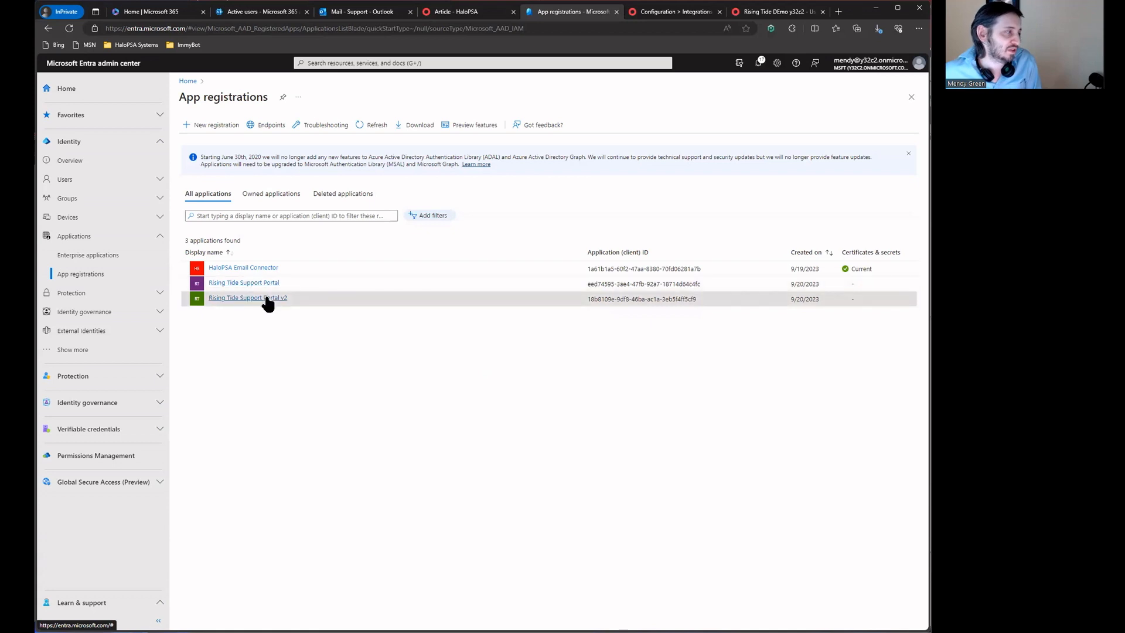
Open the Rising Tide Support Portal v2 registration in Entra, close the end-user portal tab and log out of HaloPSA.
{"action": "left_click", "coordinate": [265, 298]}
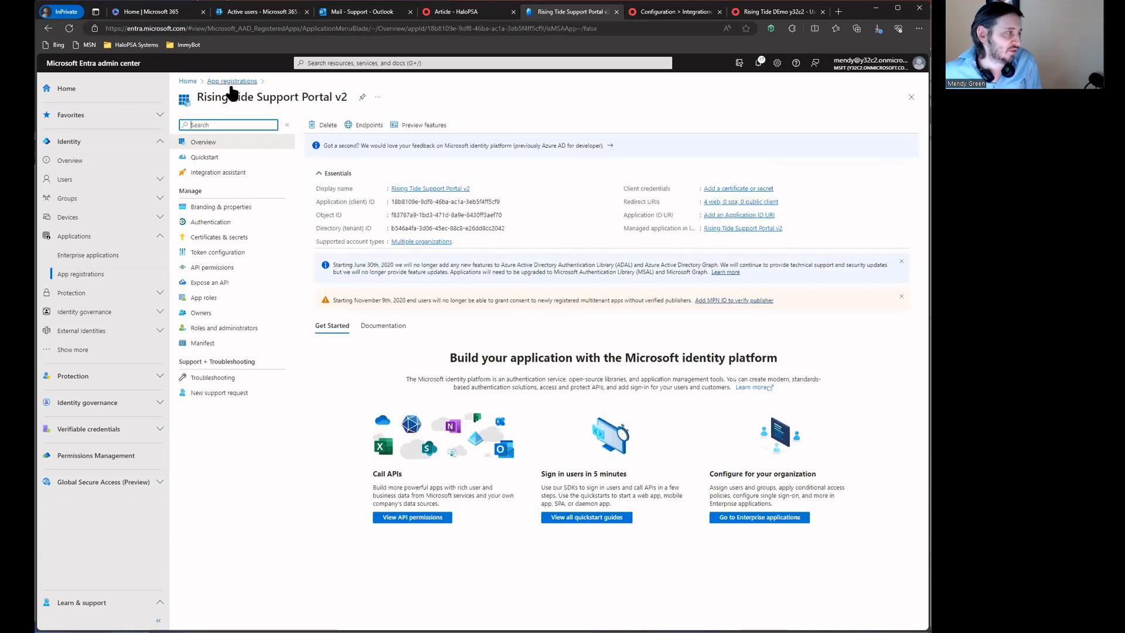
{"action": "left_click", "coordinate": [674, 14]}
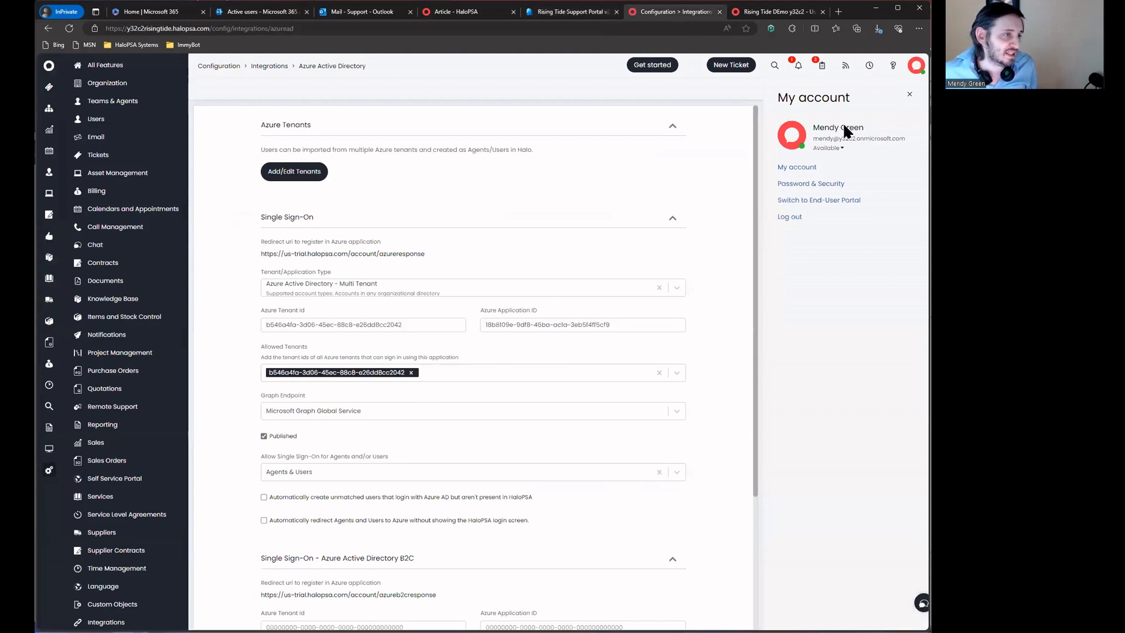
{"action": "middle_click", "coordinate": [773, 15]}
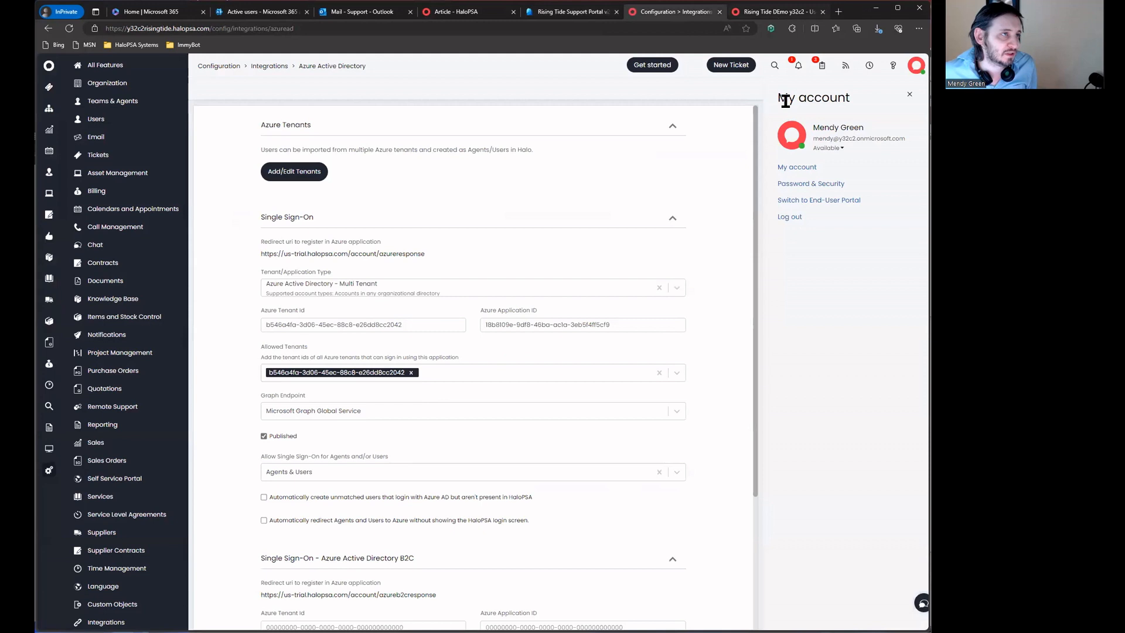
{"action": "left_click", "coordinate": [792, 218]}
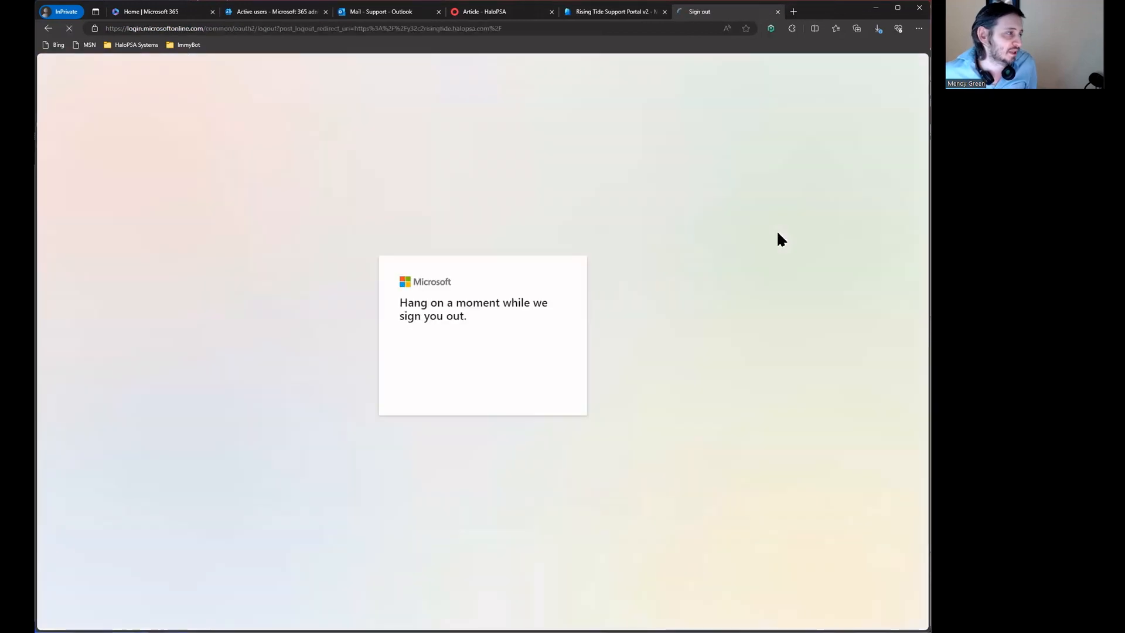
Reload the HaloPSA site and remove the cookies stored for y32c2risingtide.halopsa.com to get back to the login page.
{"action": "left_click", "coordinate": [543, 29]}
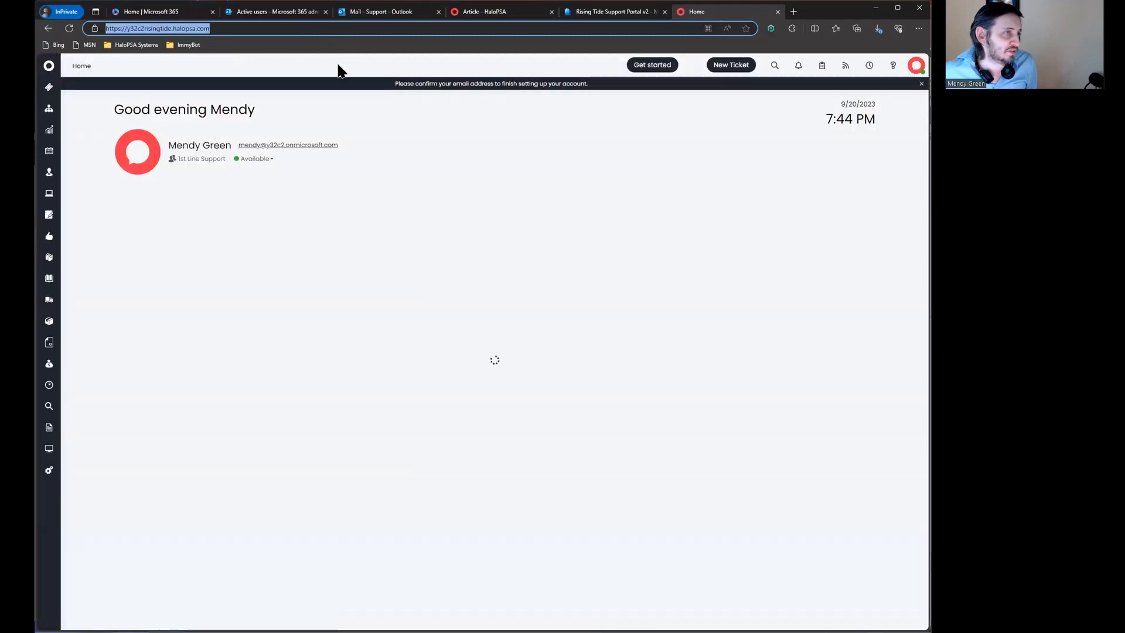
{"action": "left_click", "coordinate": [916, 66]}
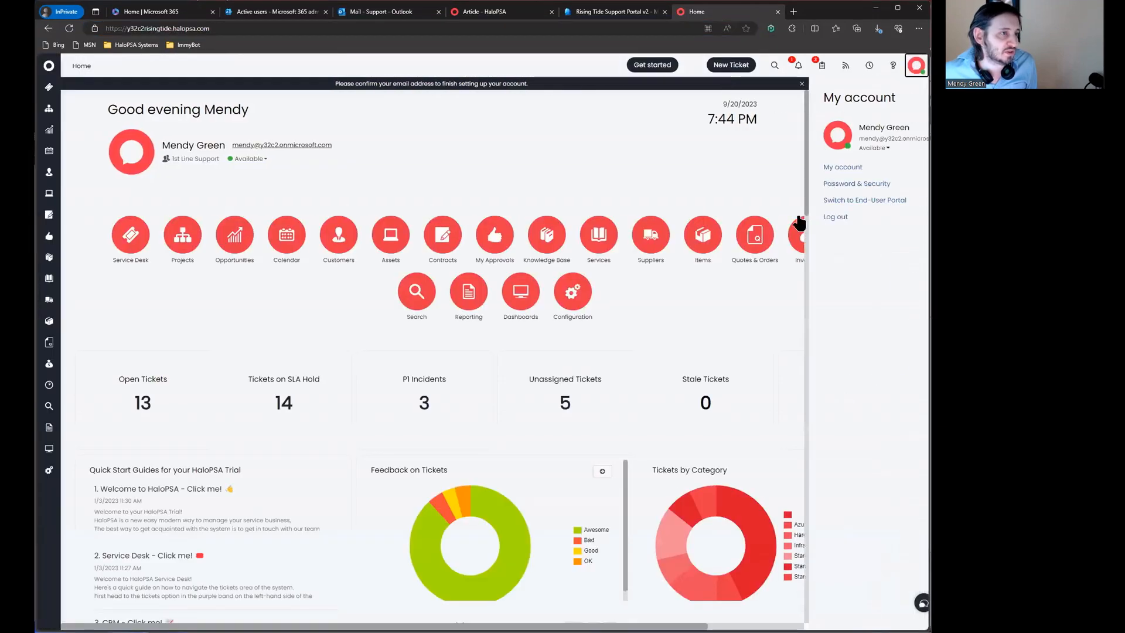
{"action": "left_click", "coordinate": [94, 26]}
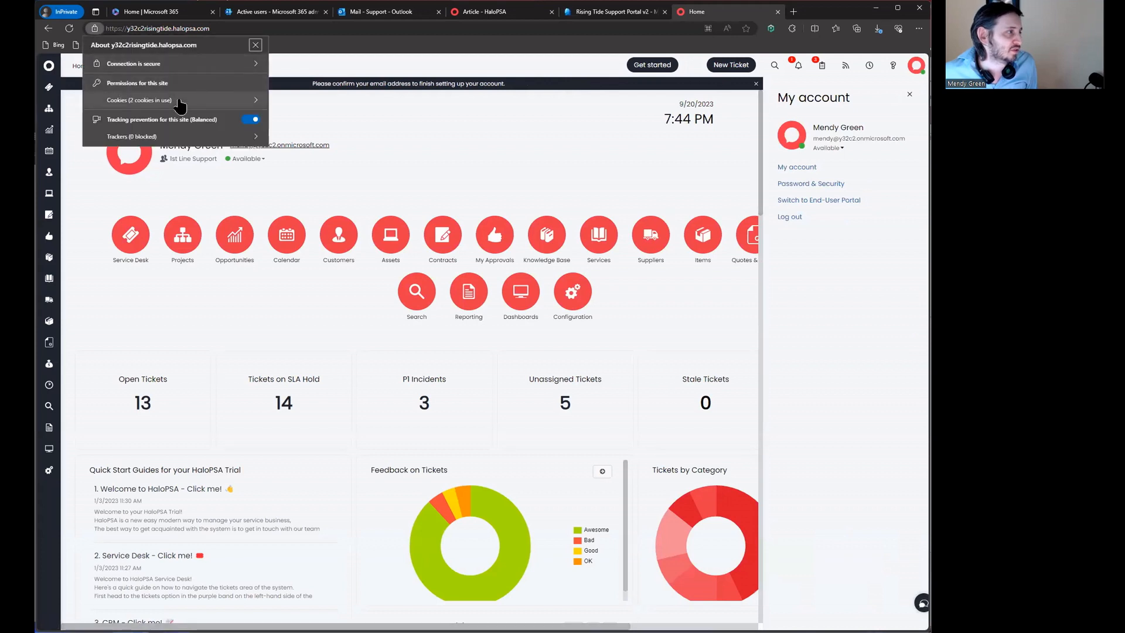
{"action": "left_click", "coordinate": [180, 104]}
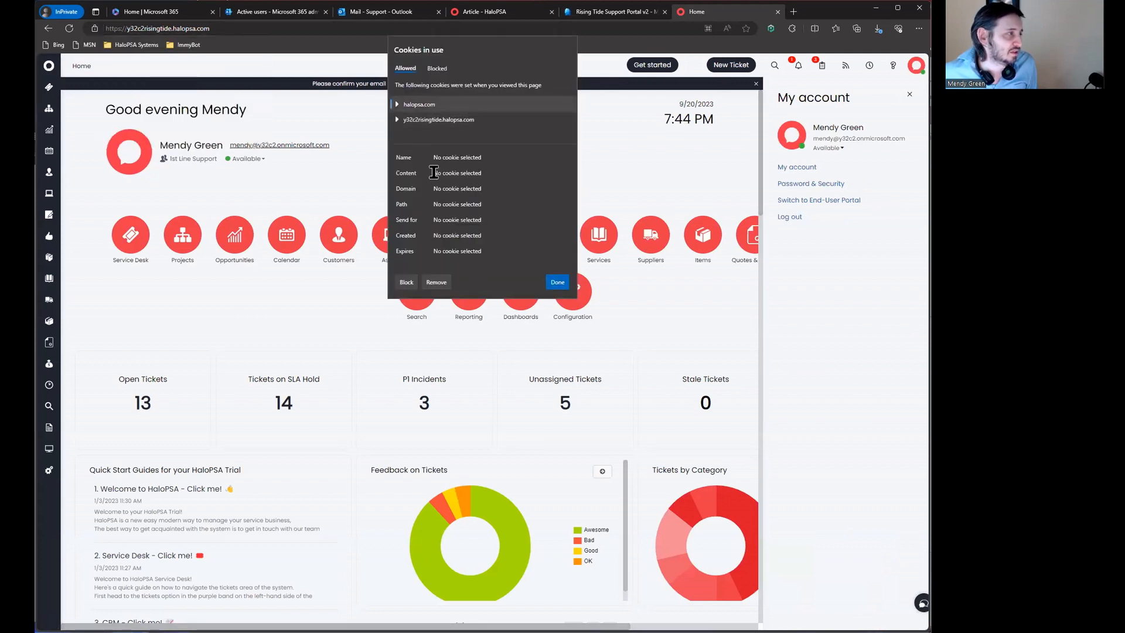
{"action": "left_click", "coordinate": [444, 120]}
{"action": "left_click", "coordinate": [436, 282]}
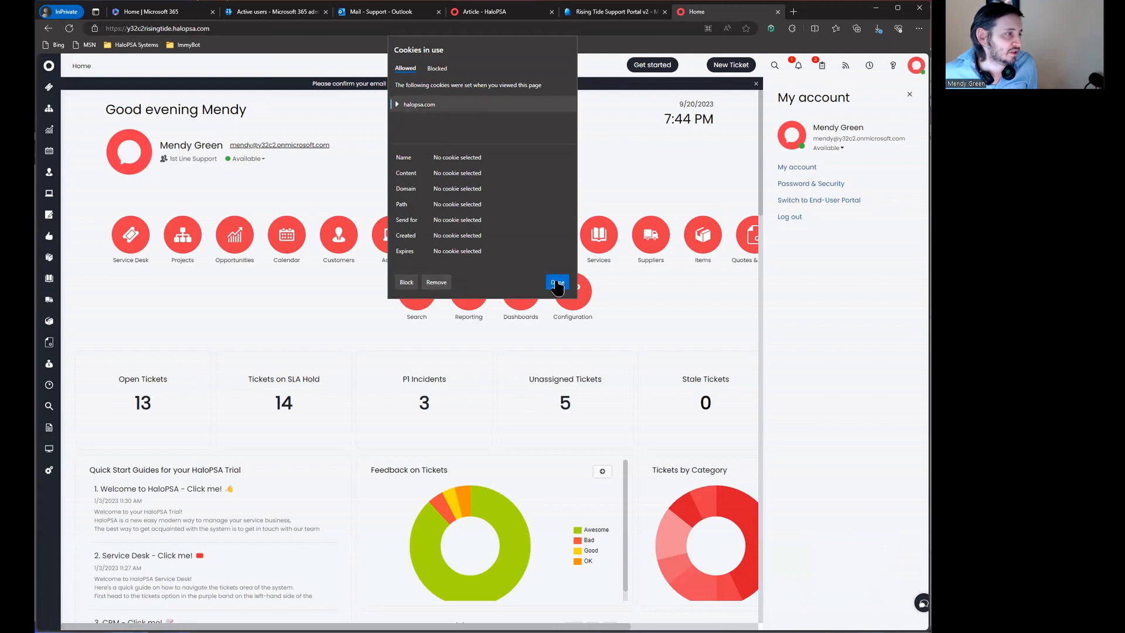
{"action": "left_click", "coordinate": [557, 283]}
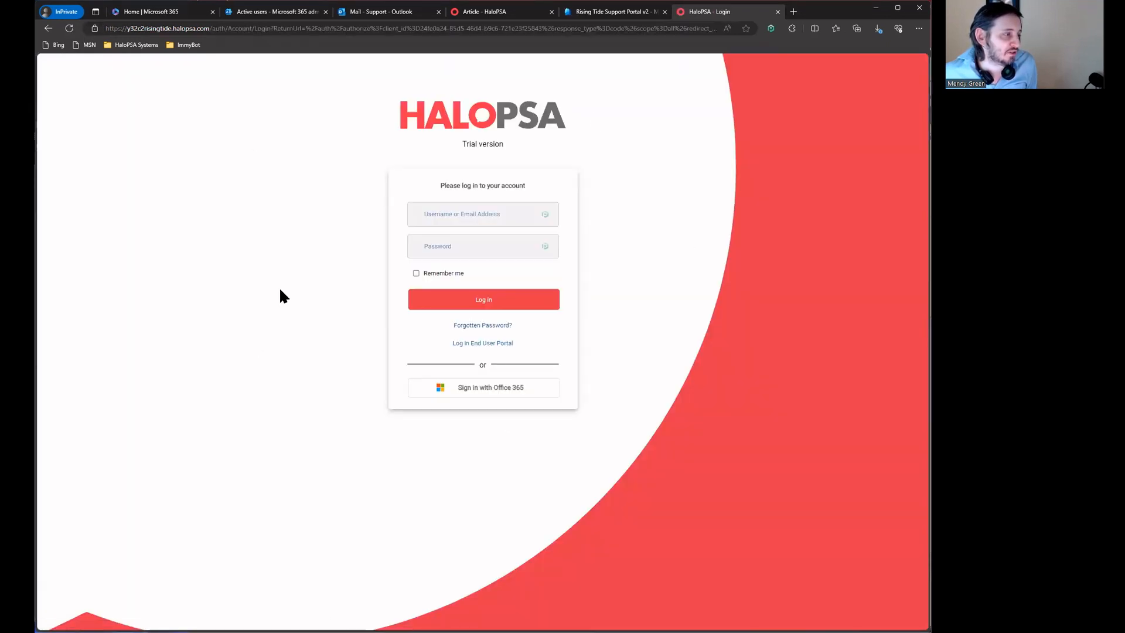
Start an Office 365 sign-in to HaloPSA with the administrator's Microsoft account, and fetch its password from another window.
{"action": "left_click", "coordinate": [545, 392]}
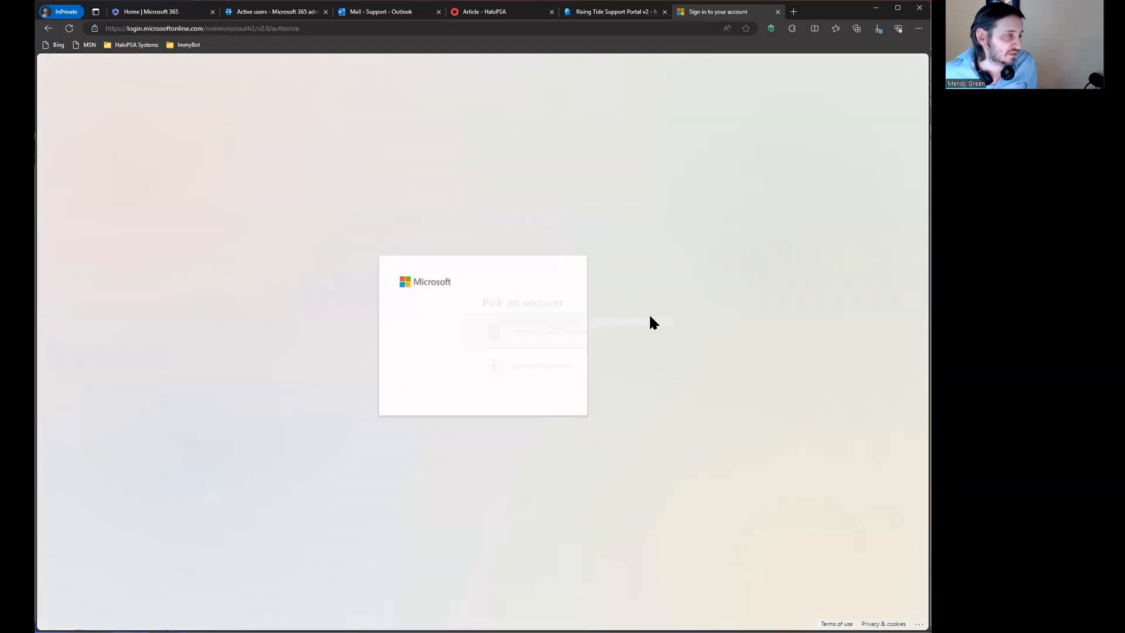
{"action": "left_click", "coordinate": [421, 316]}
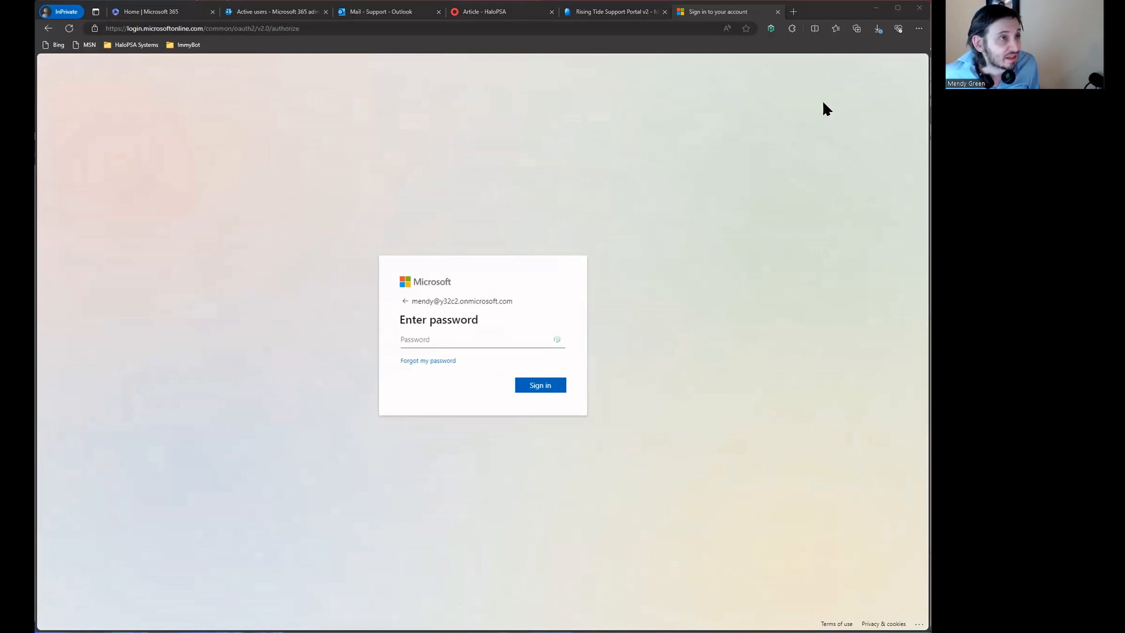
{"action": "left_click", "coordinate": [846, 10]}
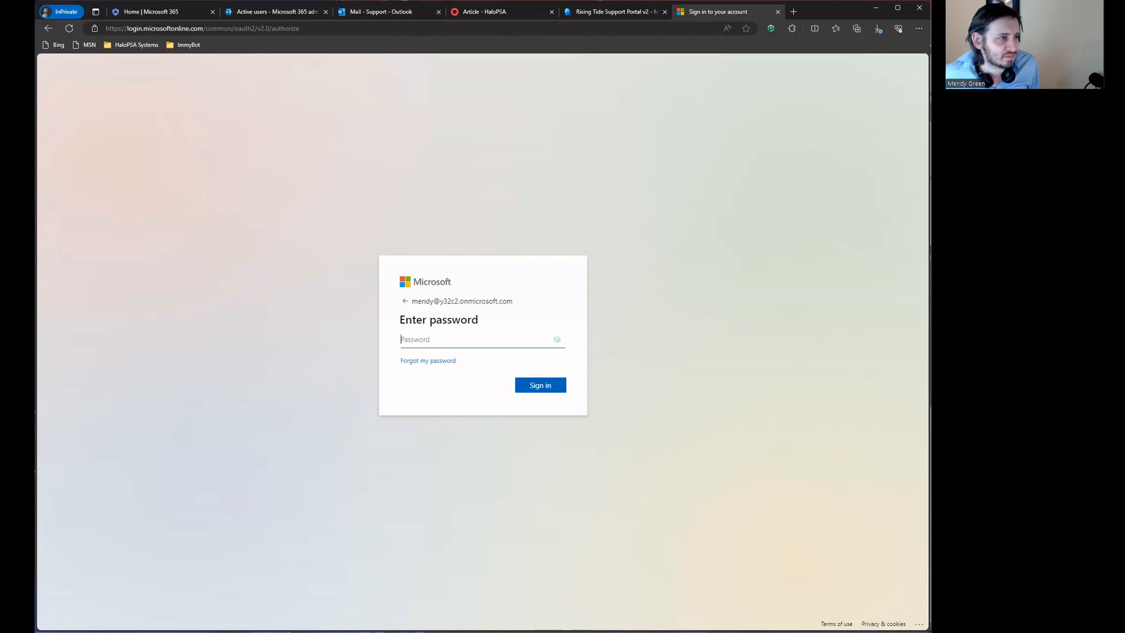
{"action": "key", "text": "alt+Tab"}
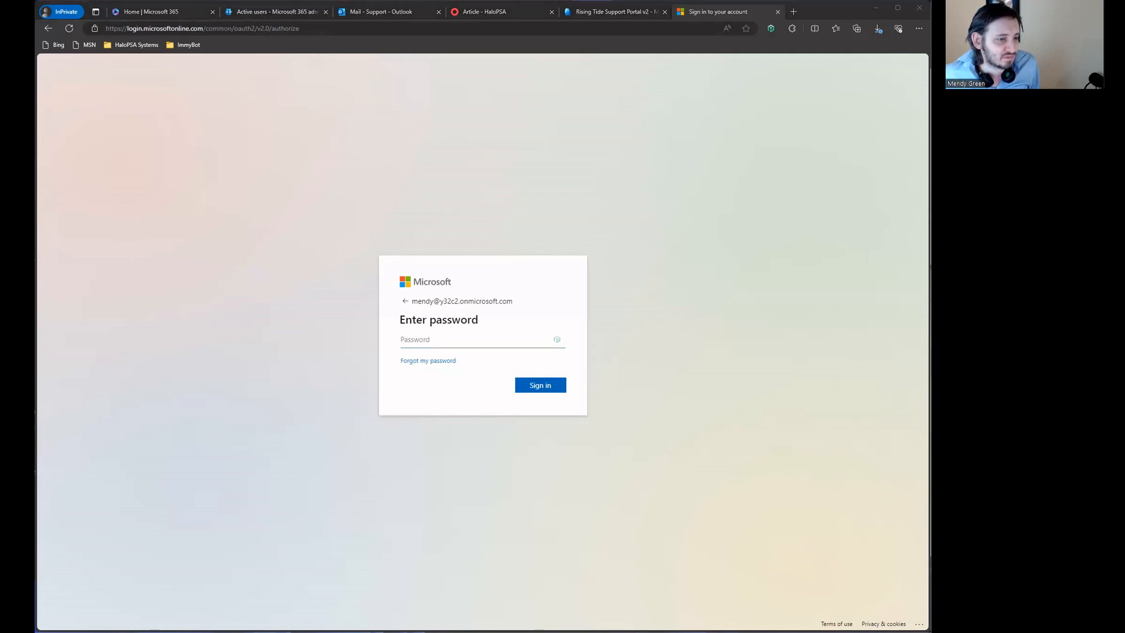
{"action": "key", "text": "alt+Tab"}
{"action": "key", "text": "alt+Tab"}
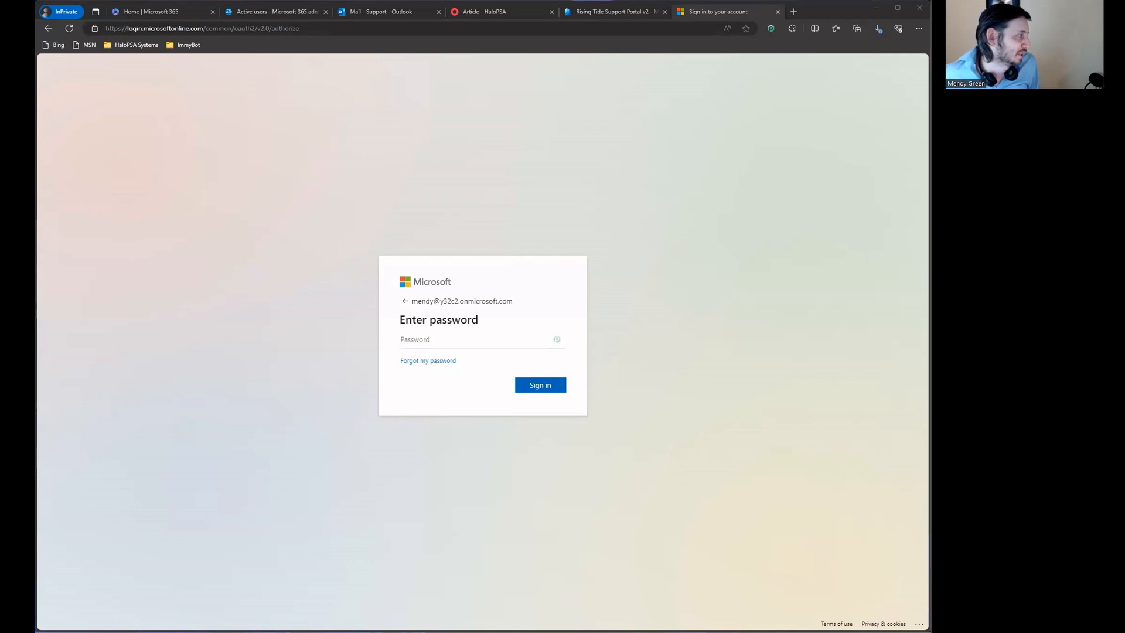
{"action": "key", "text": "alt+Tab"}
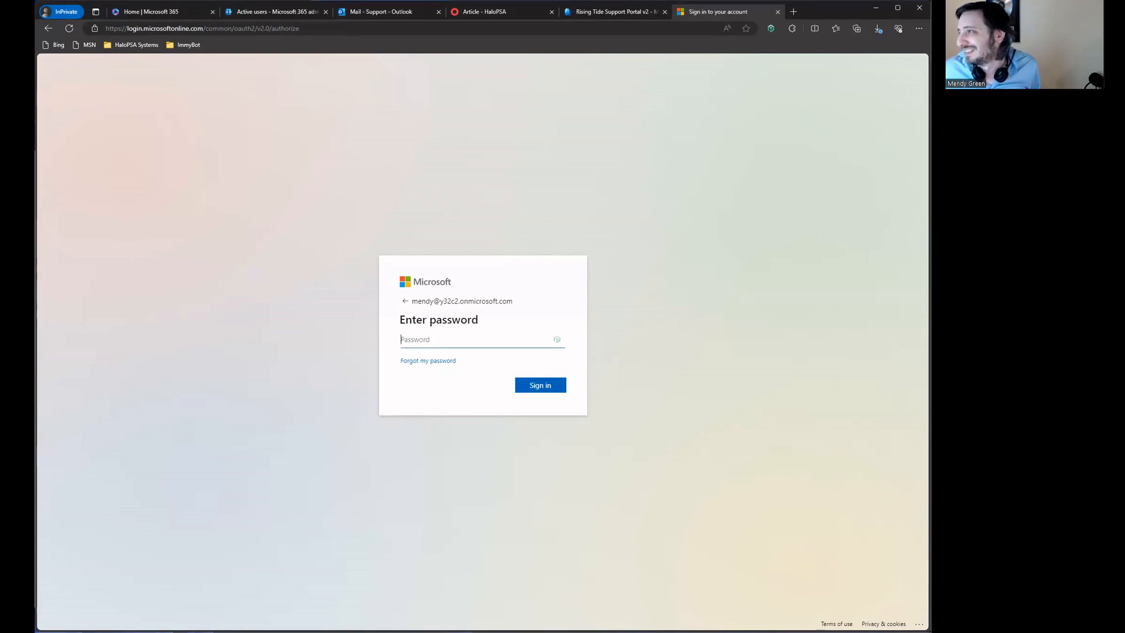
{"action": "key", "text": "alt+Tab"}
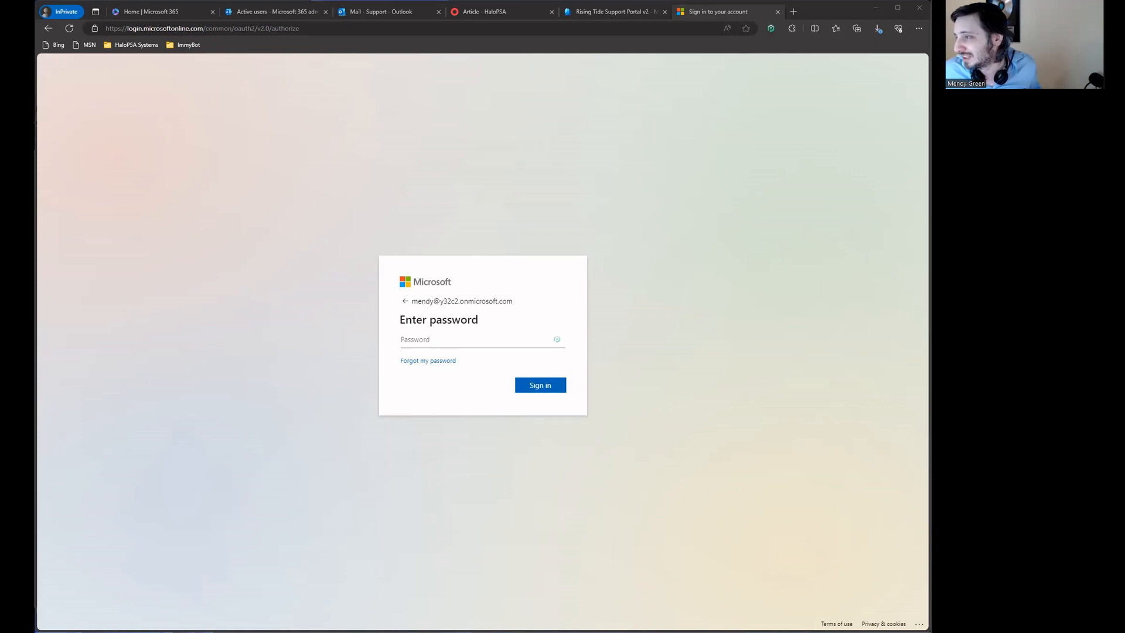
Try to sign in by pasting the password of the administrator's Microsoft account.
{"action": "left_click", "coordinate": [512, 335]}
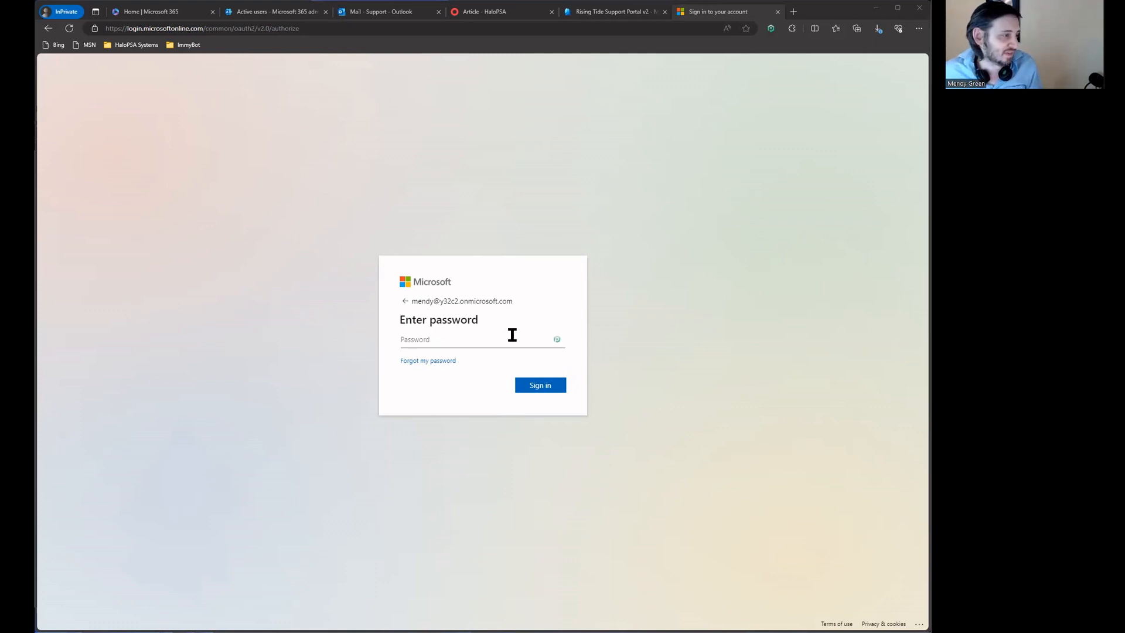
{"action": "key", "text": "ctrl+v"}
{"action": "left_click", "coordinate": [541, 385]}
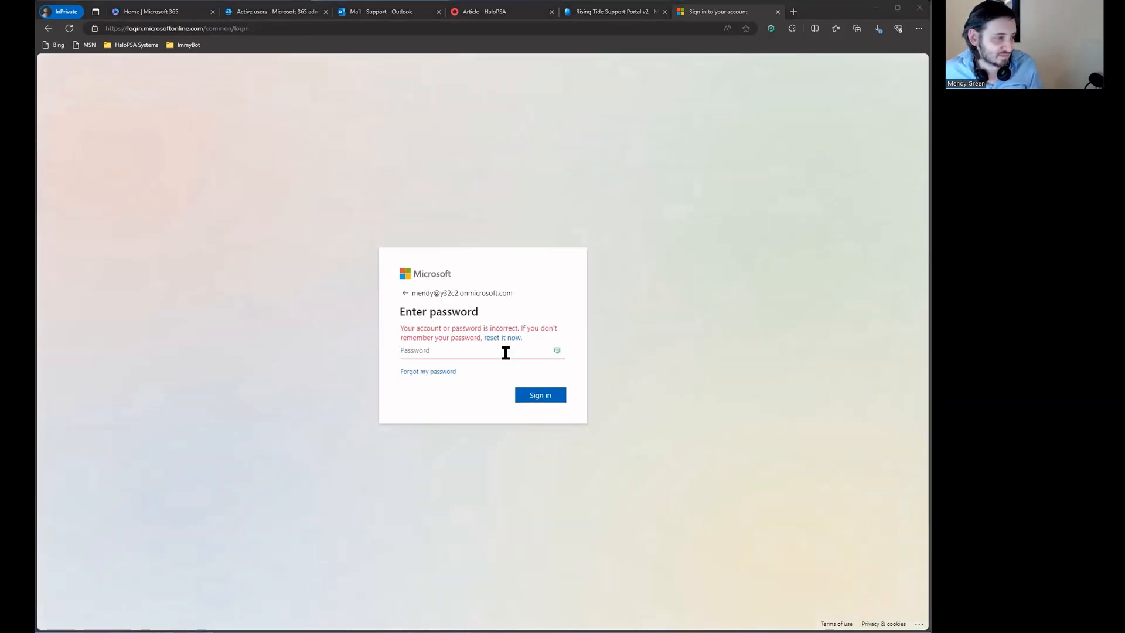
{"action": "key", "text": "ctrl+v"}
{"action": "left_click", "coordinate": [552, 397]}
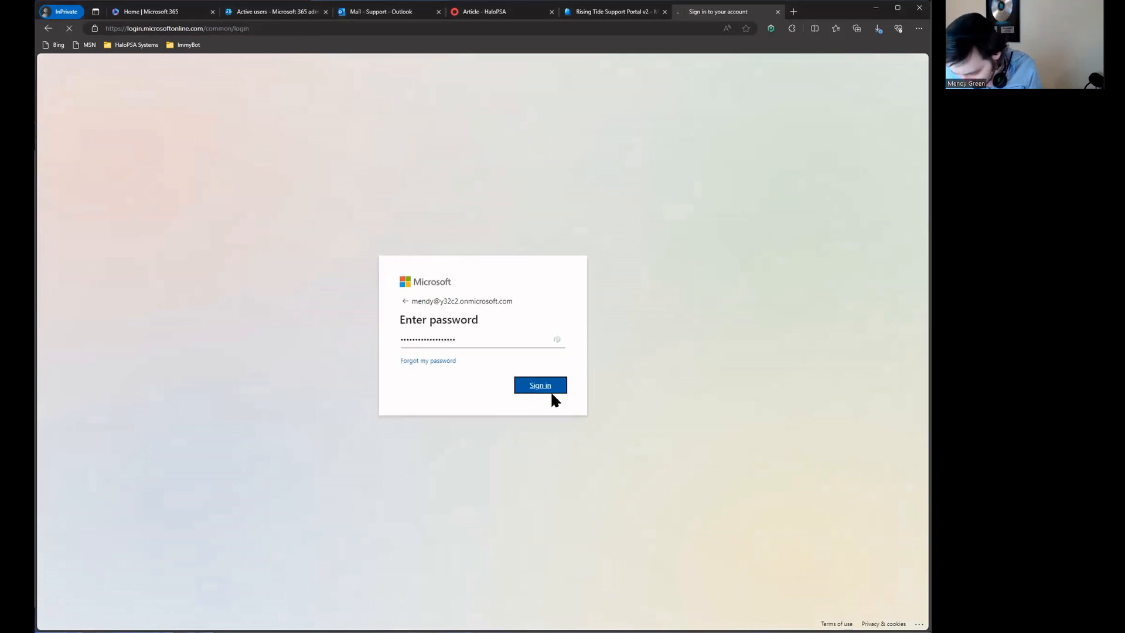
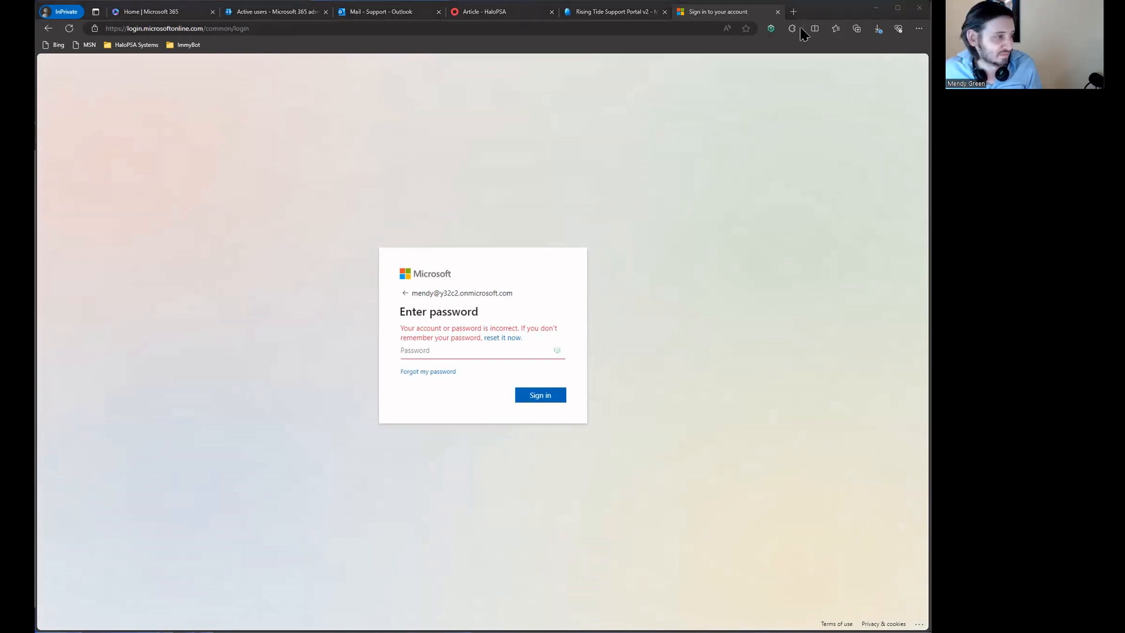
{"action": "left_click", "coordinate": [551, 395]}
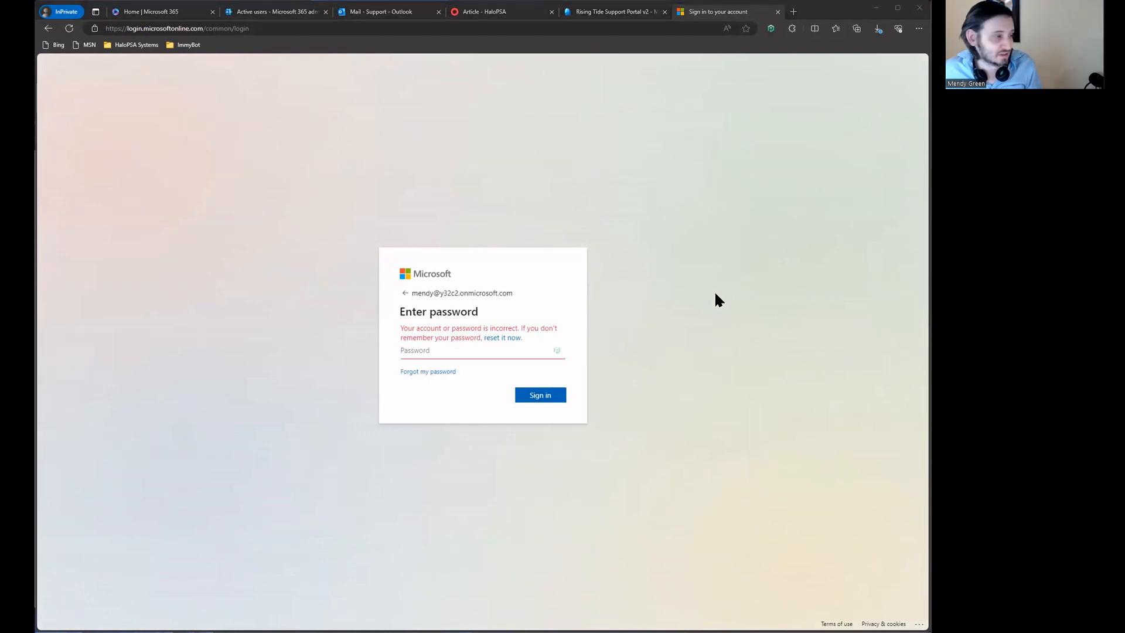
Paste the correct password for the administrator's Microsoft account and complete the sign-in to HaloPSA.
{"action": "key", "text": "ctrl+v"}
{"action": "left_click", "coordinate": [543, 394]}
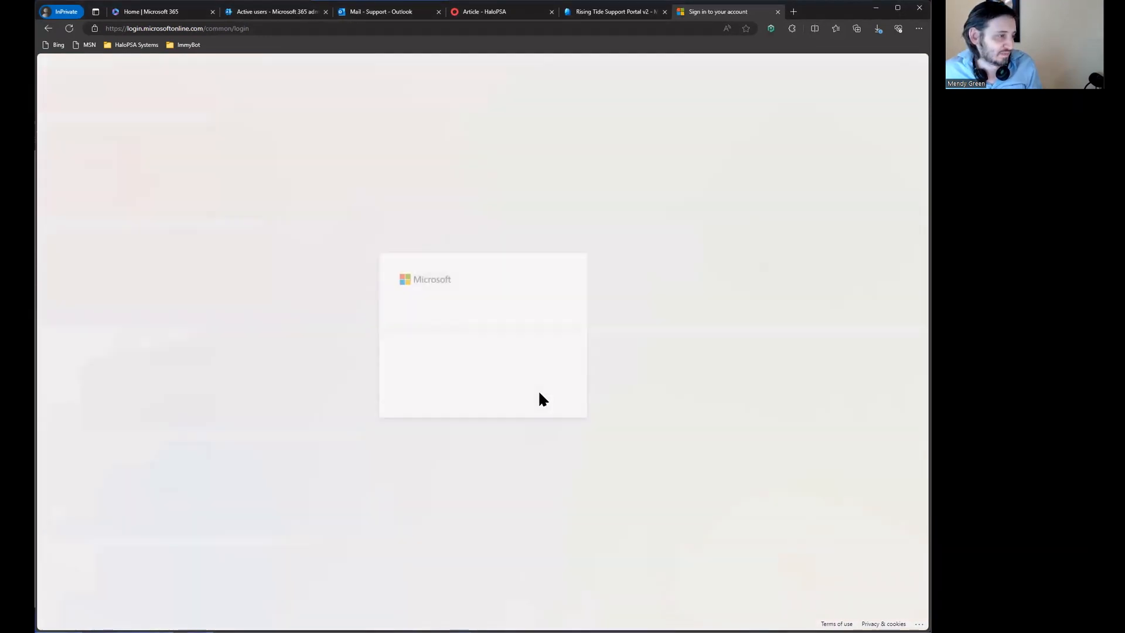
{"action": "left_click", "coordinate": [540, 389]}
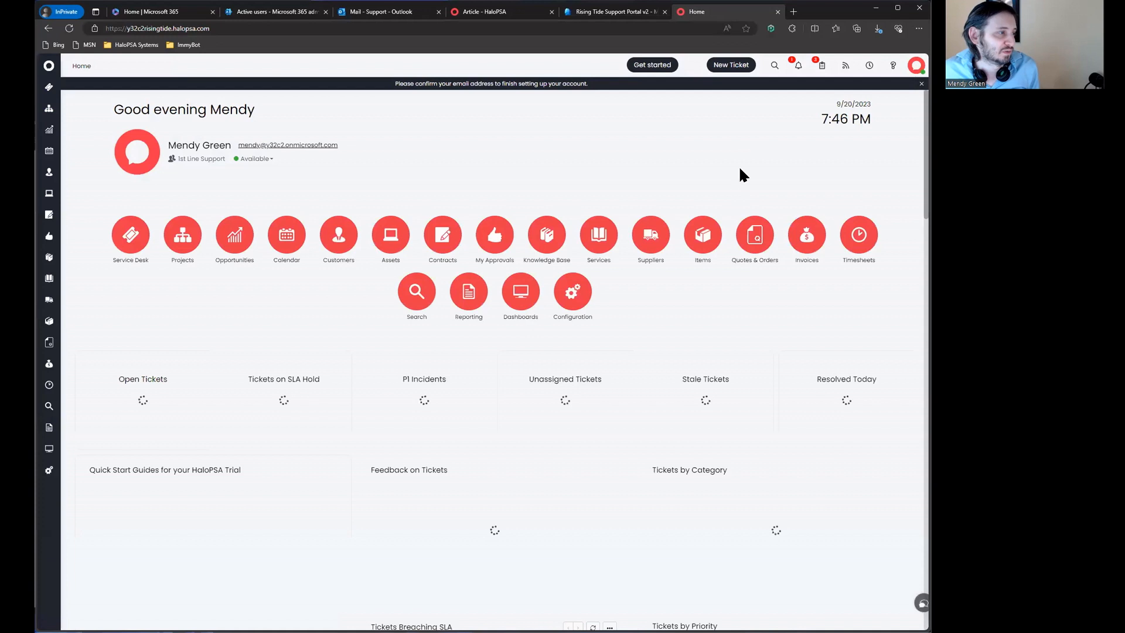
Open the Azure Active Directory integration in HaloPSA's configuration and check its Azure tenants list.
{"action": "left_click", "coordinate": [612, 11]}
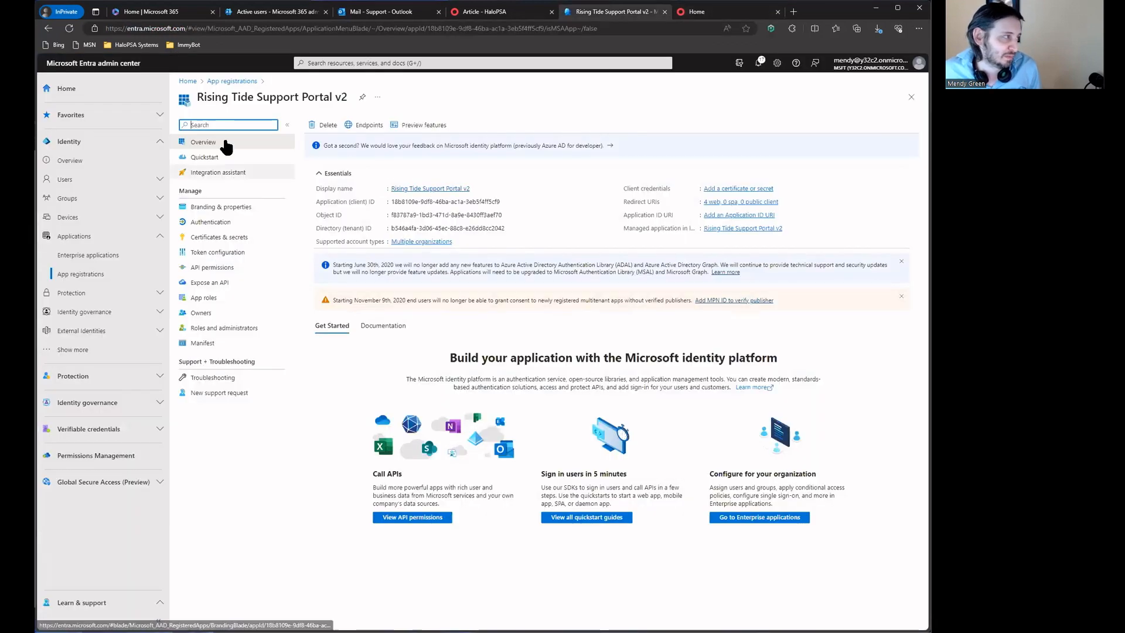
{"action": "left_click", "coordinate": [706, 12]}
{"action": "left_click", "coordinate": [572, 293]}
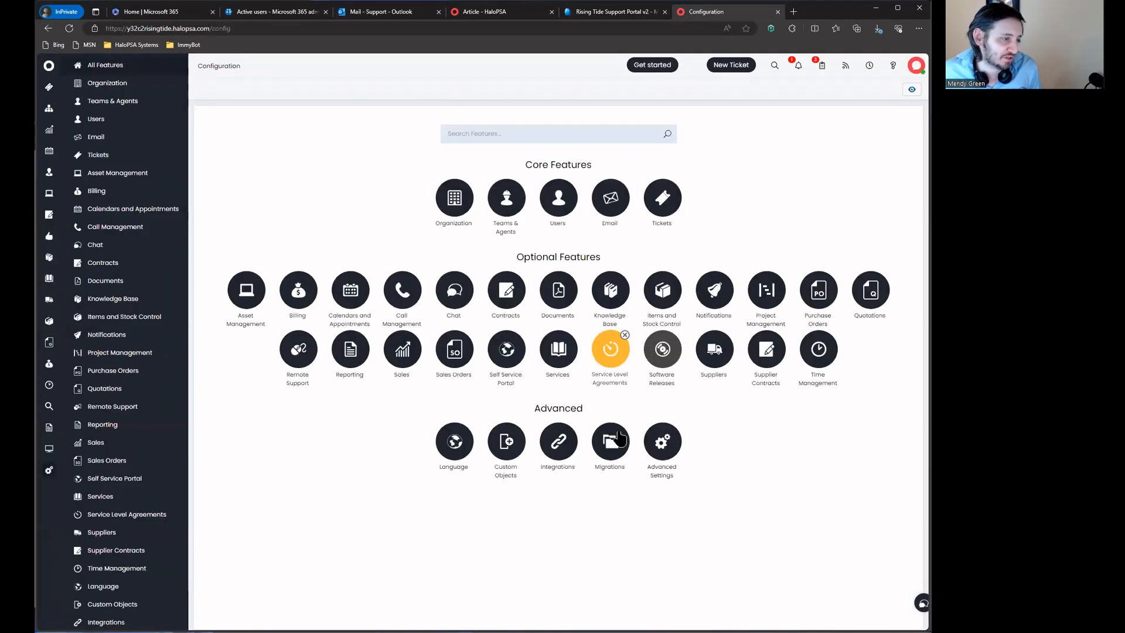
{"action": "left_click", "coordinate": [608, 380]}
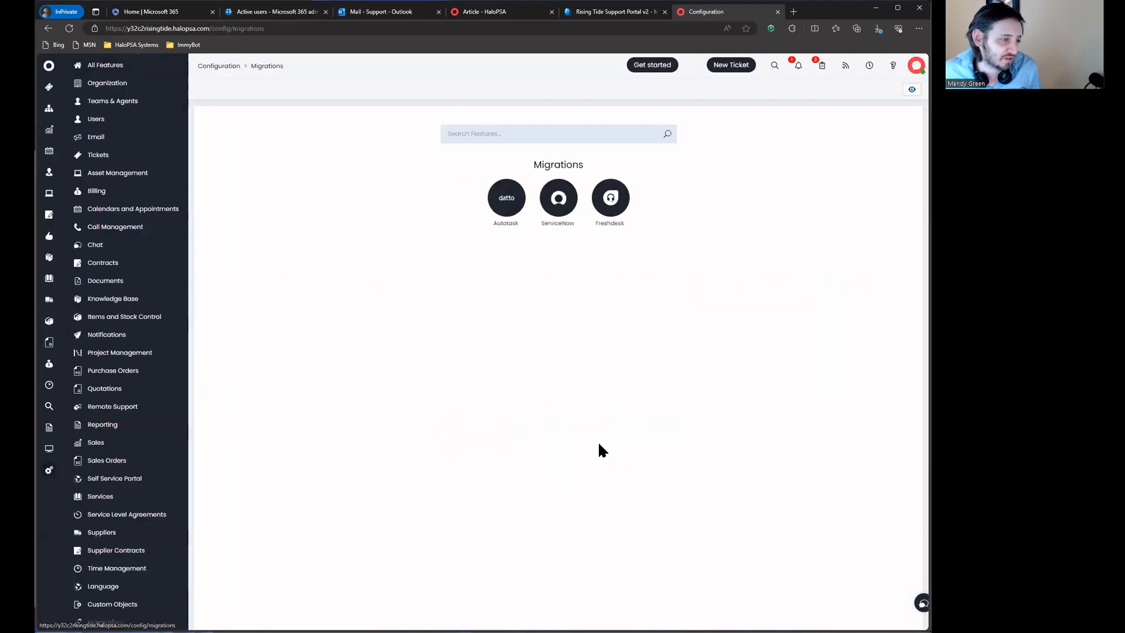
{"action": "left_click", "coordinate": [232, 67]}
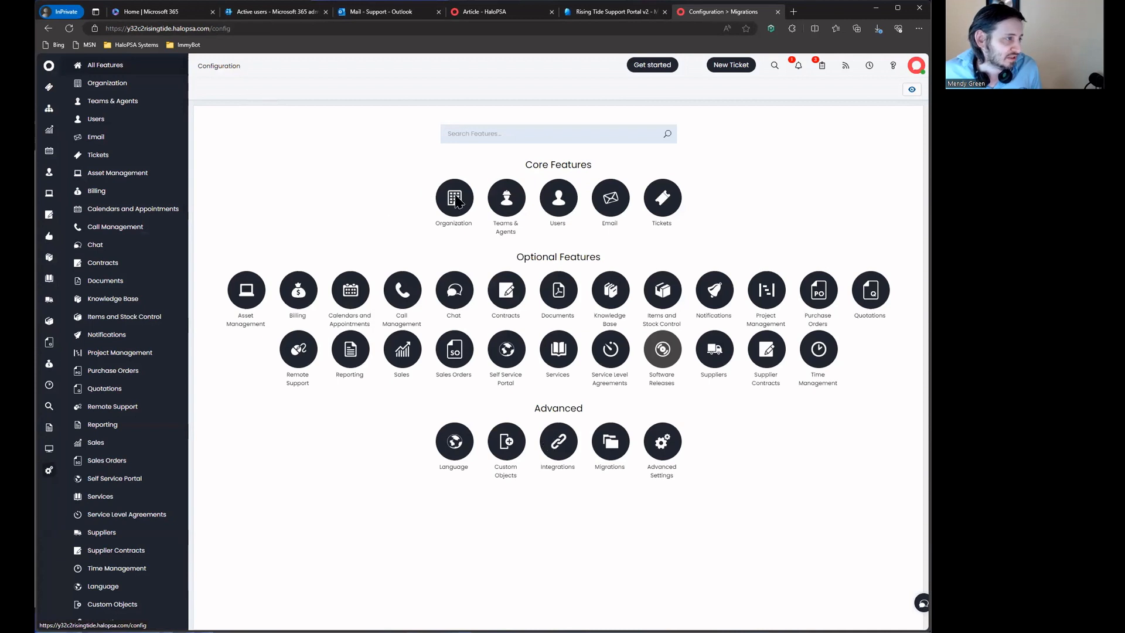
{"action": "key", "text": "alt+Left"}
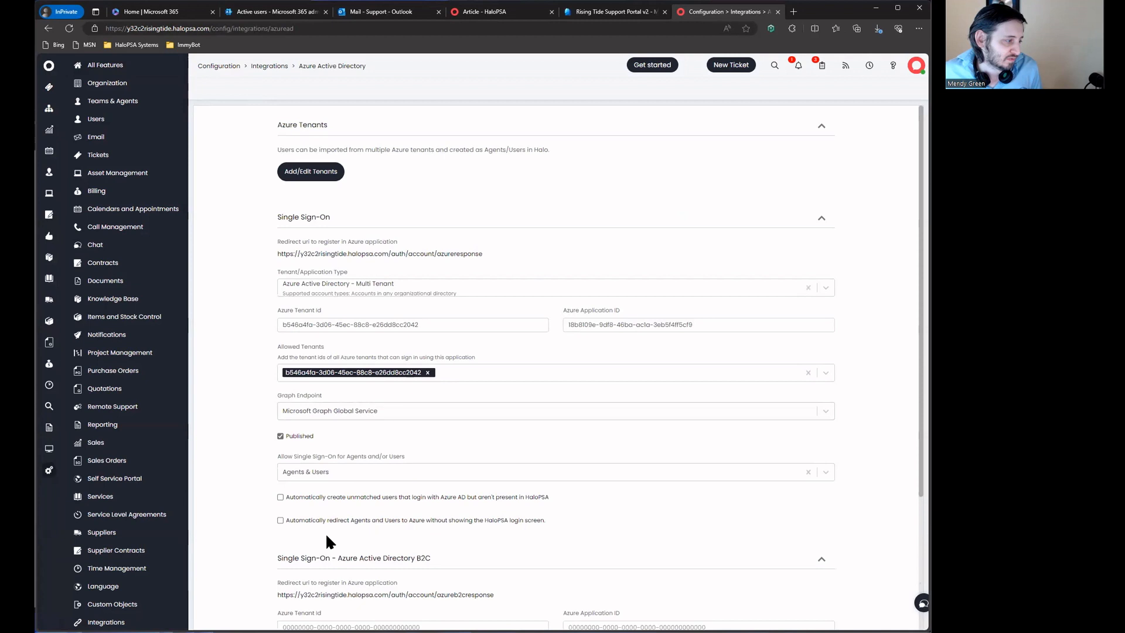
{"action": "left_click", "coordinate": [331, 172]}
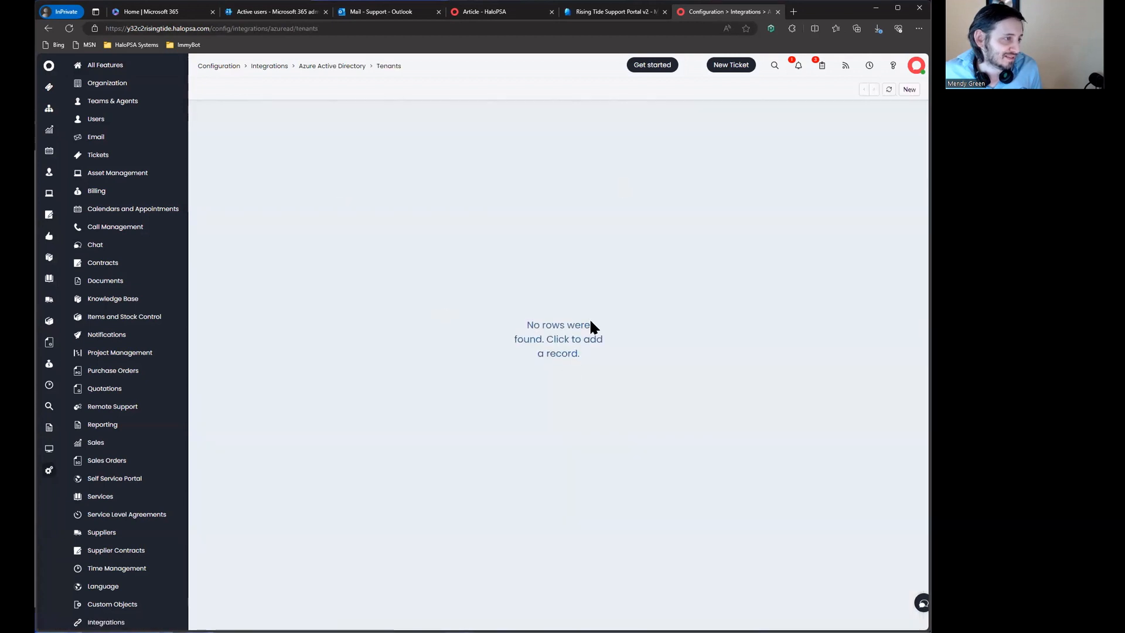
{"action": "left_click", "coordinate": [340, 67]}
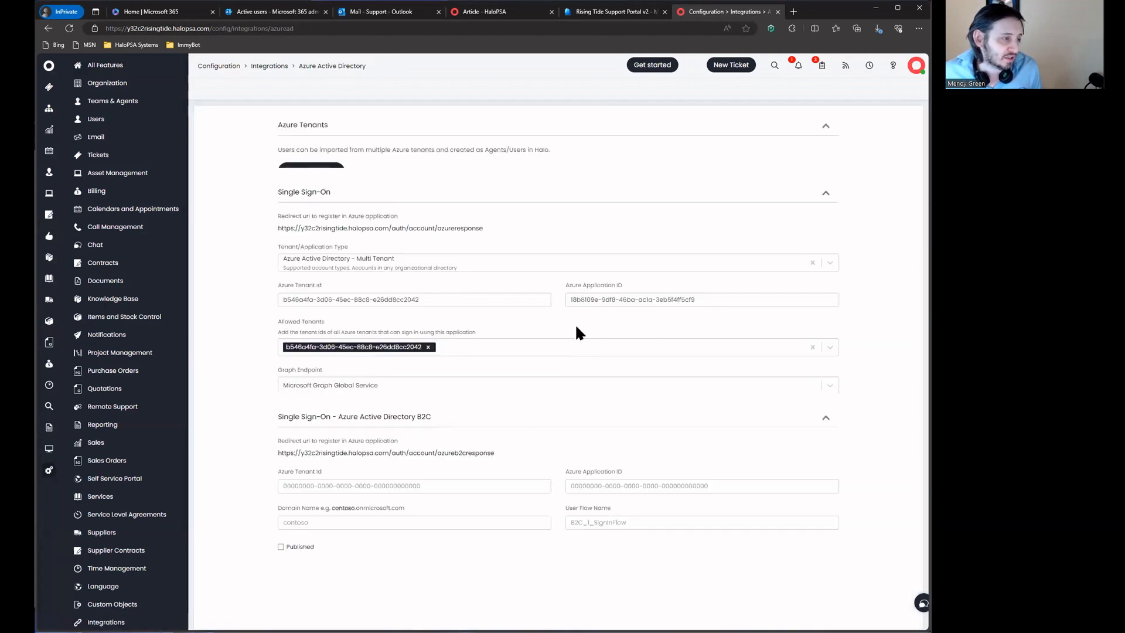
Open the list of registered applications in HaloPSA's API integration settings.
{"action": "left_click", "coordinate": [215, 68]}
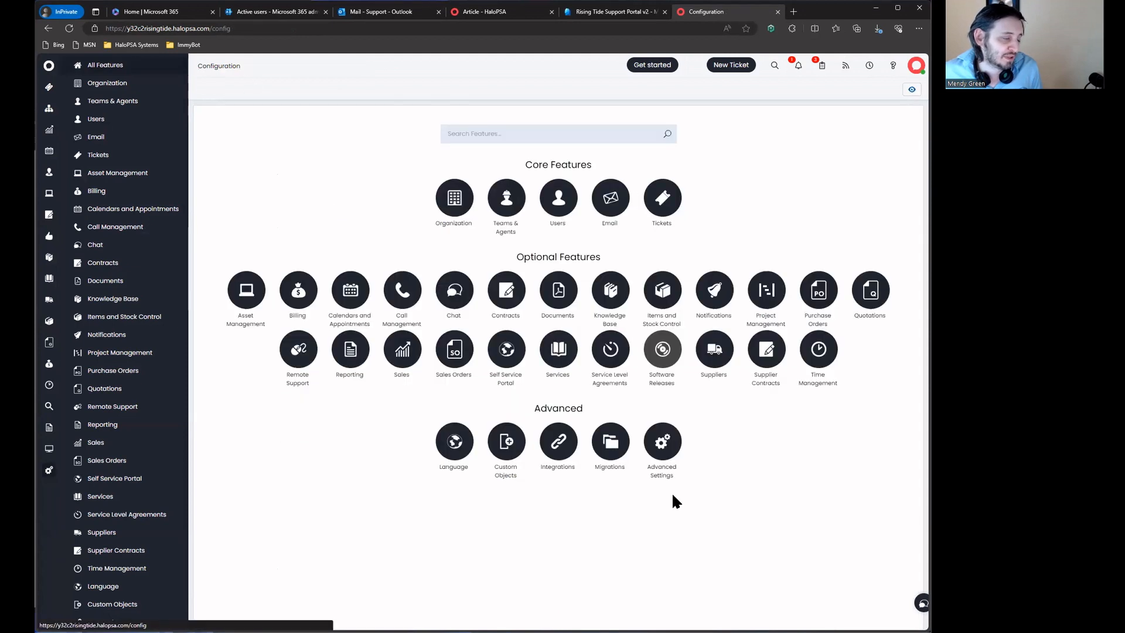
{"action": "left_click", "coordinate": [555, 434]}
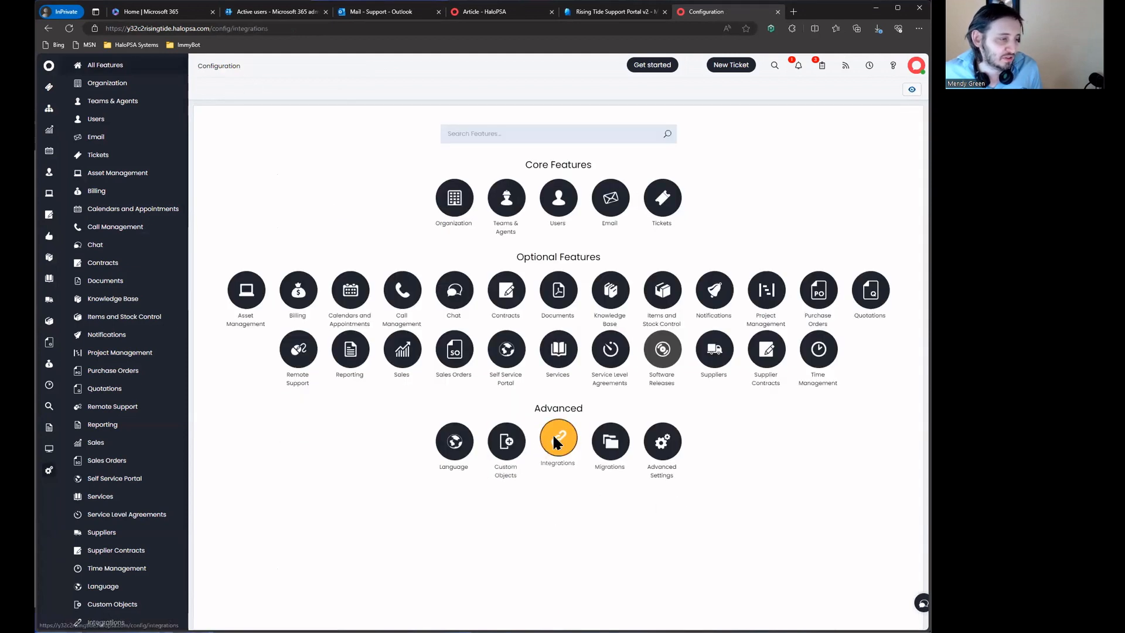
{"action": "left_click", "coordinate": [350, 199]}
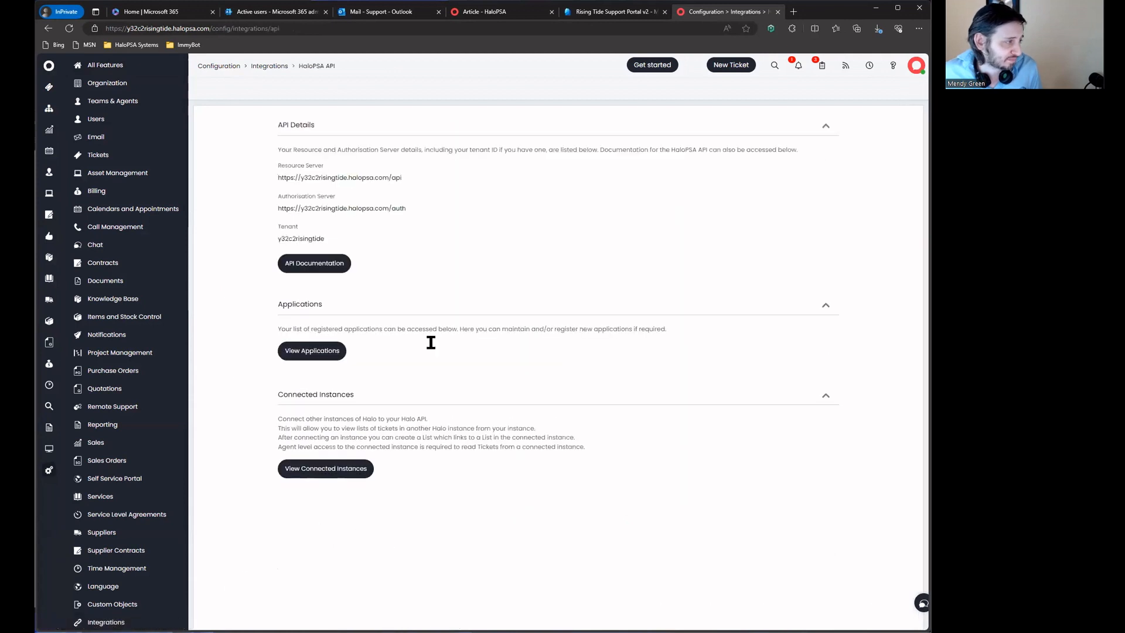
{"action": "left_click", "coordinate": [320, 352]}
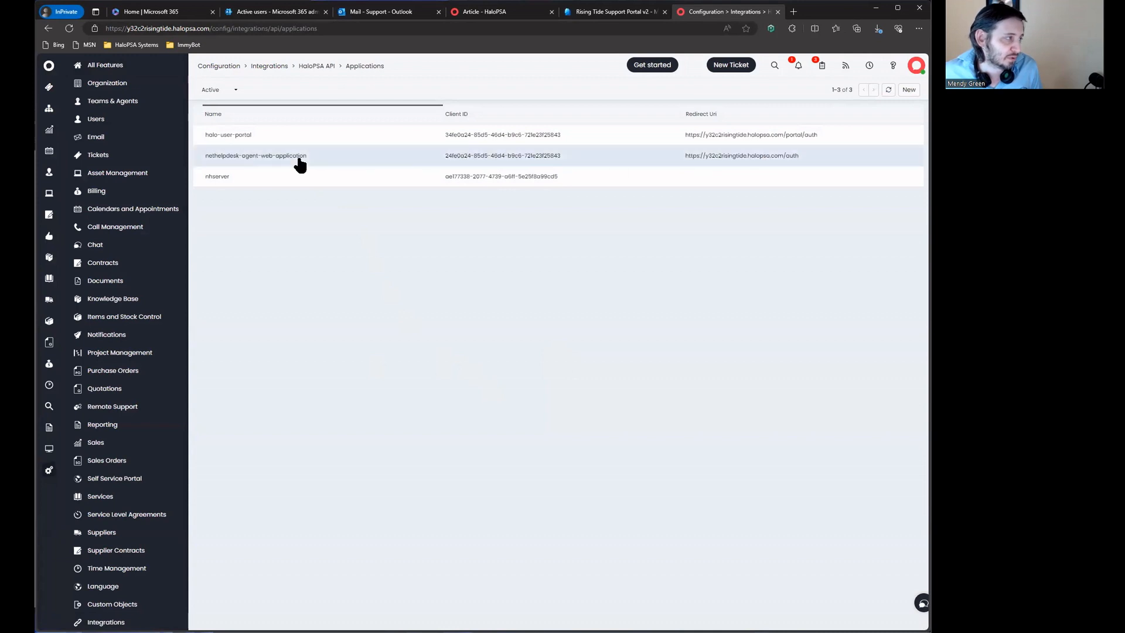
Edit the nethelpdesk-agent-web-application and set its Halo Login authentication option to Show button.
{"action": "left_click", "coordinate": [442, 157]}
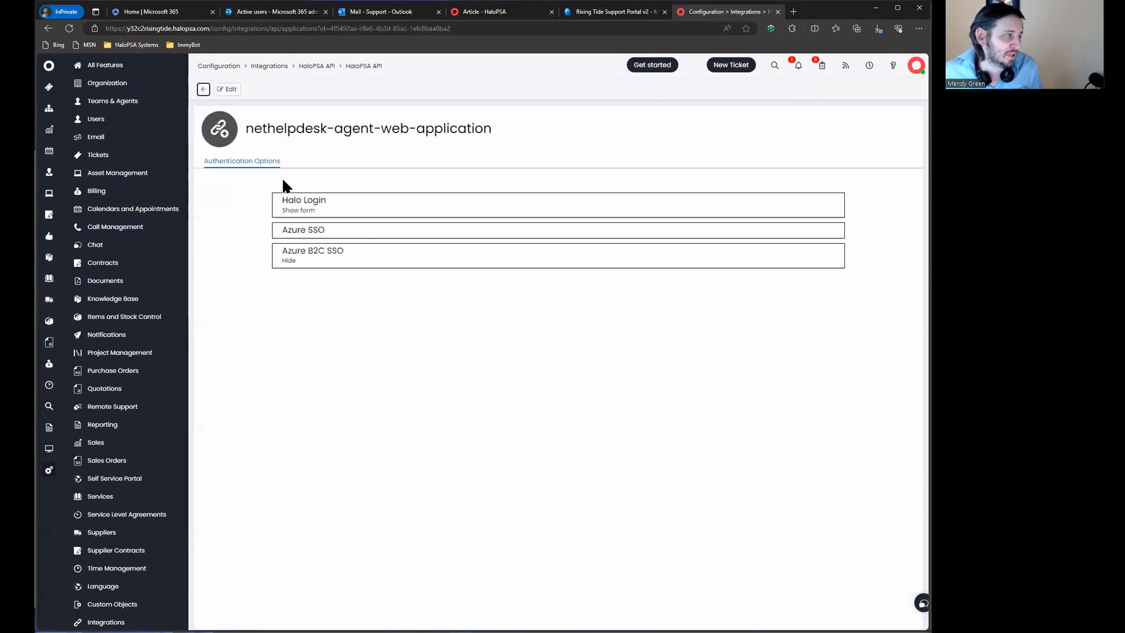
{"action": "left_click", "coordinate": [228, 89]}
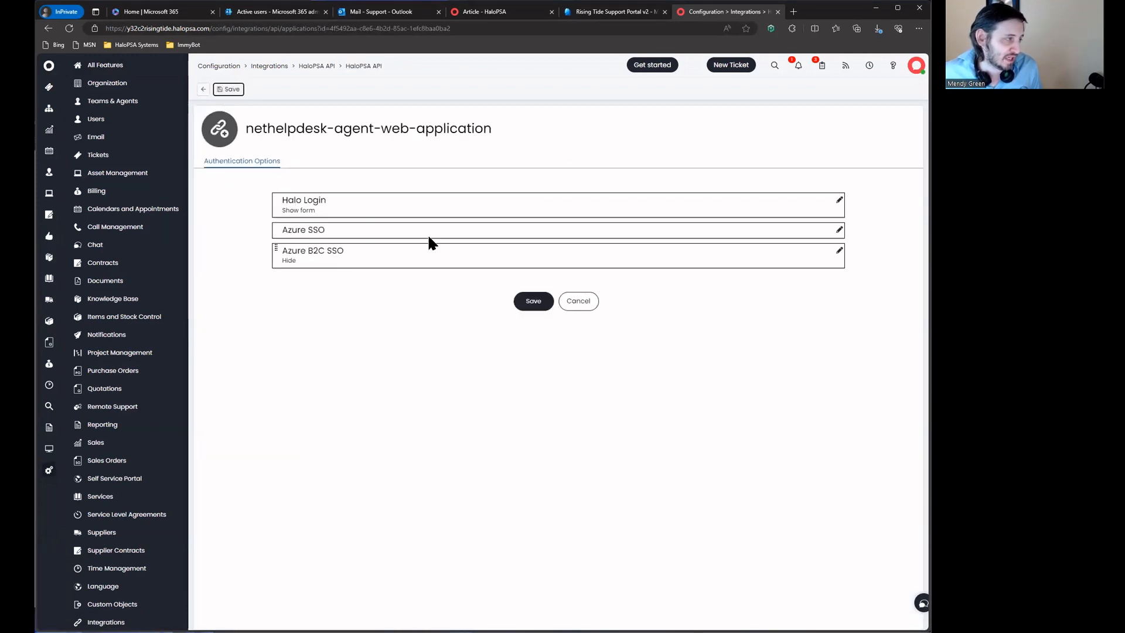
{"action": "left_click", "coordinate": [838, 201]}
{"action": "left_click", "coordinate": [389, 340]}
{"action": "left_click", "coordinate": [407, 359]}
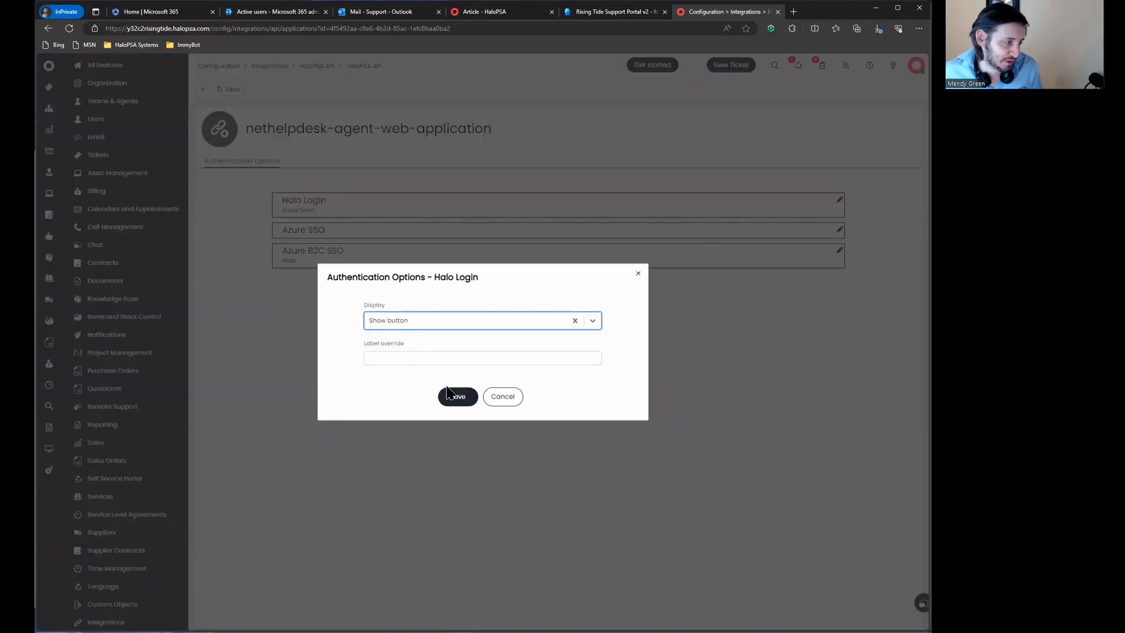
{"action": "left_click", "coordinate": [458, 394]}
Set the label override of the agent application's Azure SSO option to "Entra Login" and save the application.
{"action": "left_click", "coordinate": [839, 220]}
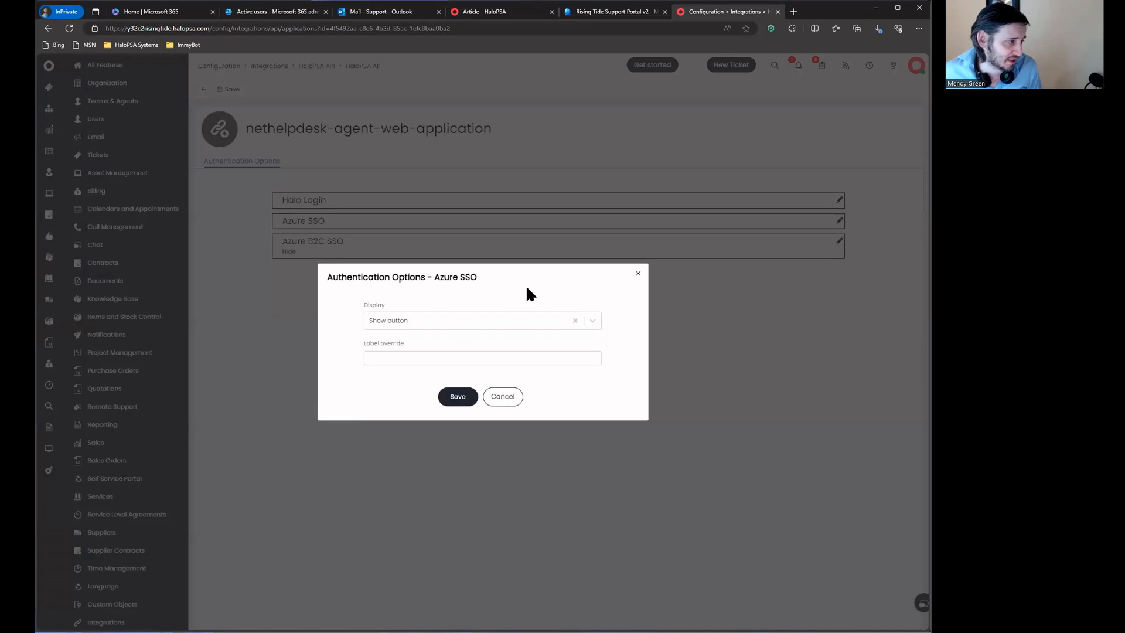
{"action": "left_click", "coordinate": [448, 352]}
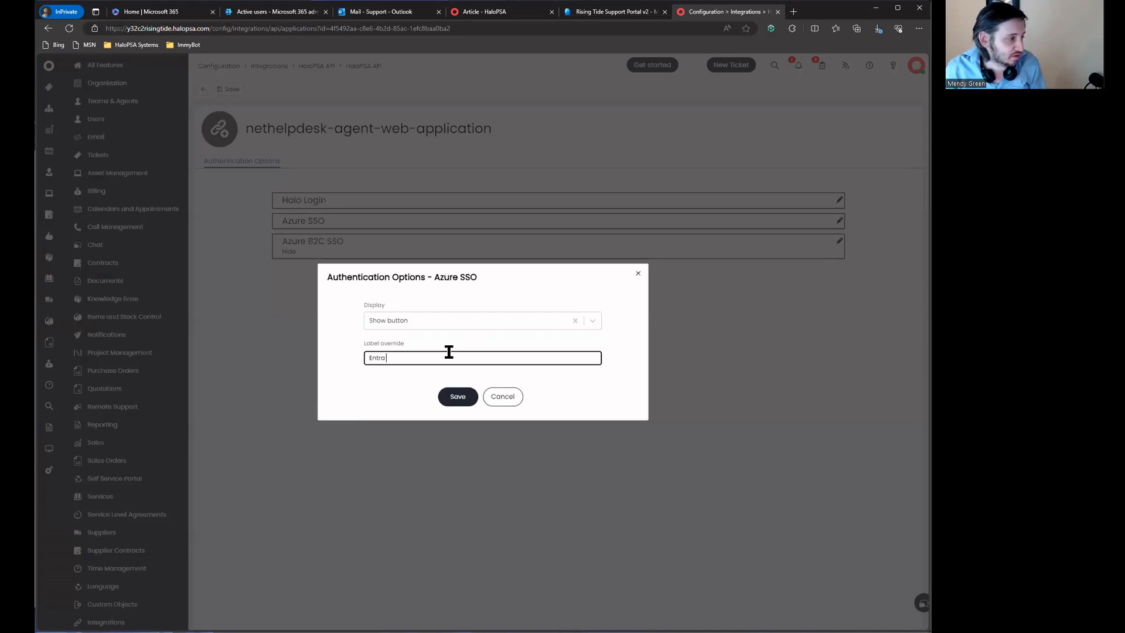
{"action": "type", "text": "Entra Login"}
{"action": "left_click", "coordinate": [458, 320]}
{"action": "left_click", "coordinate": [459, 334]}
{"action": "left_click", "coordinate": [453, 395]}
{"action": "left_click", "coordinate": [532, 295]}
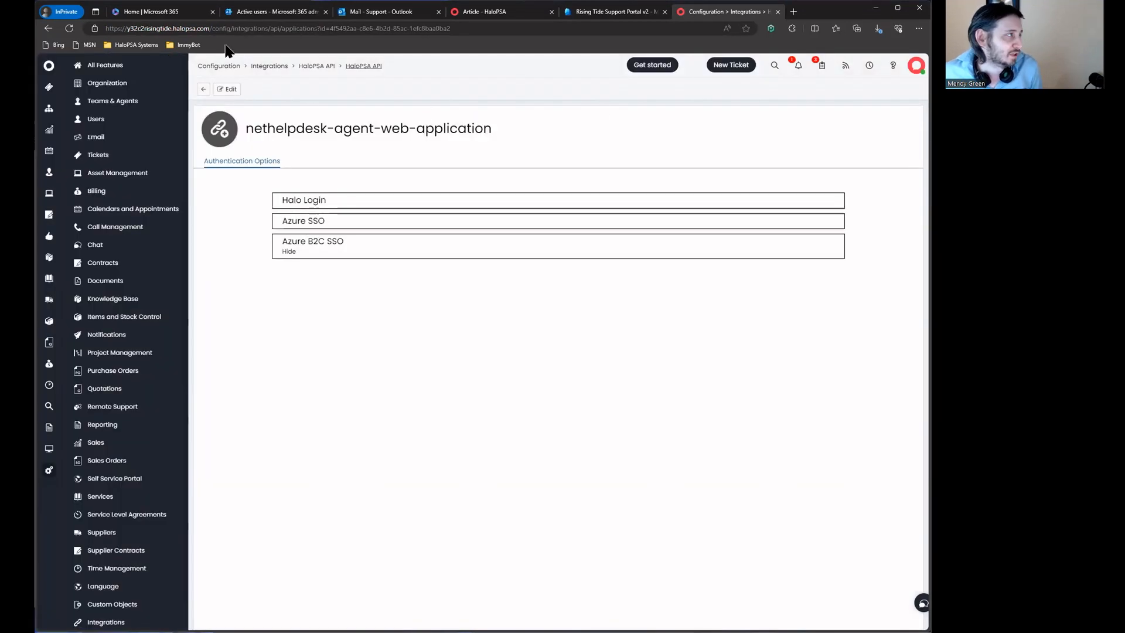
Remove the HaloPSA site's cookies and sign back in to the agent application through Entra Login.
{"action": "left_click", "coordinate": [94, 28]}
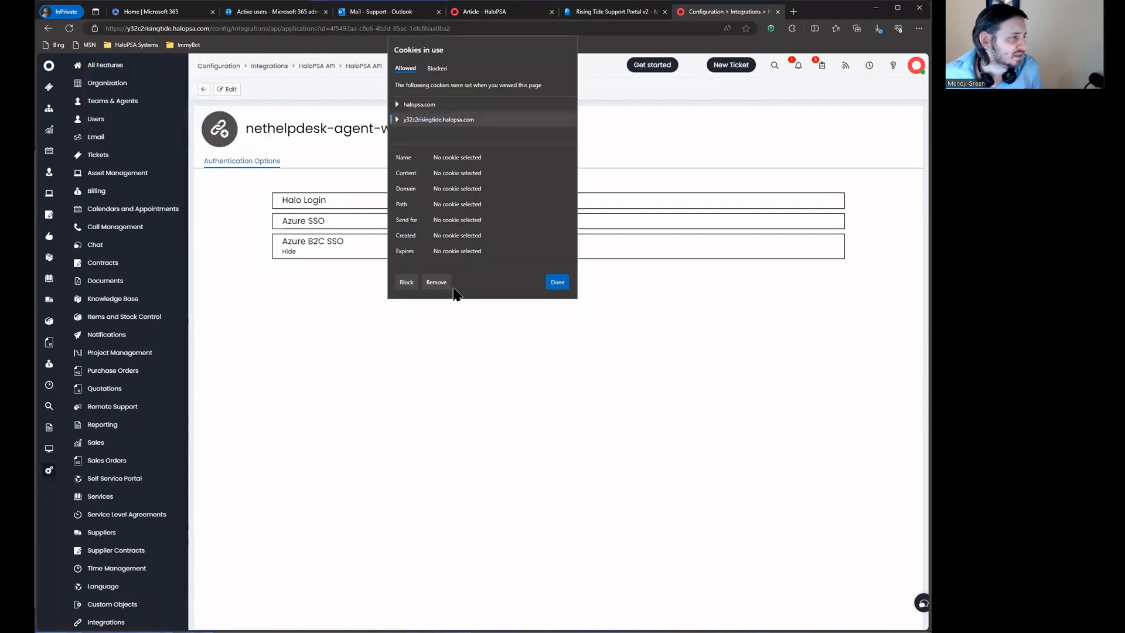
{"action": "left_click", "coordinate": [557, 282]}
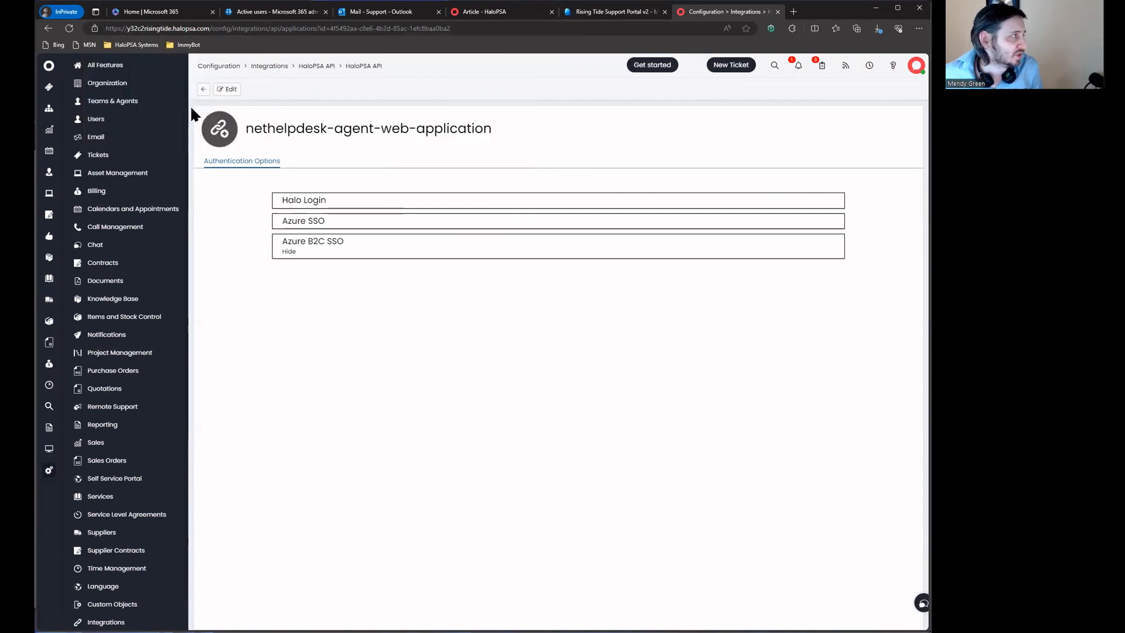
{"action": "left_click", "coordinate": [69, 28]}
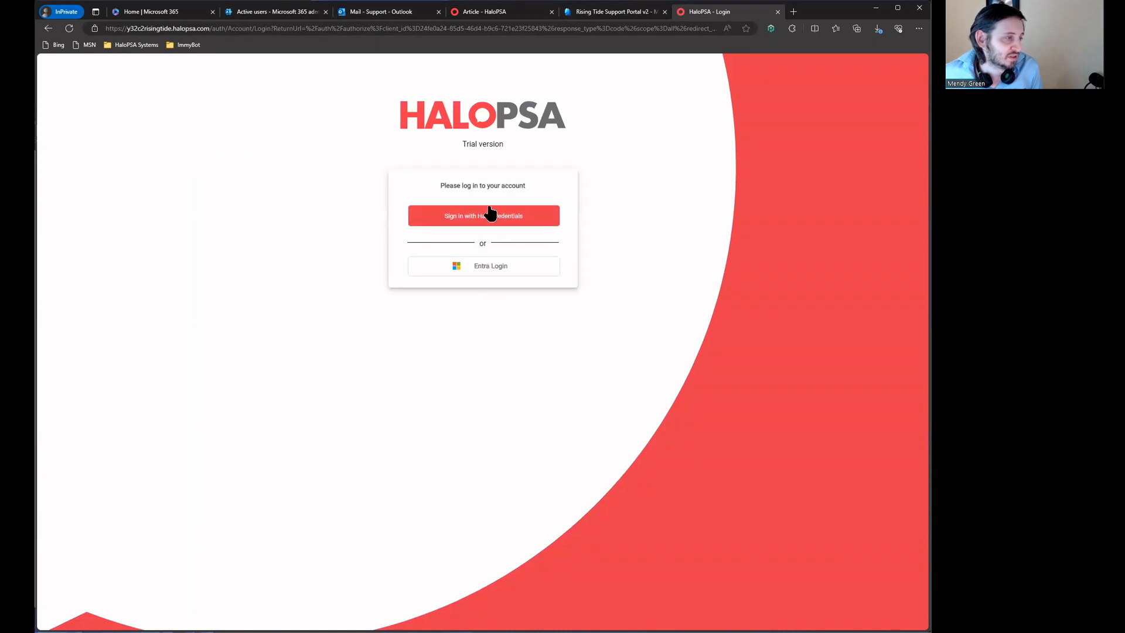
{"action": "left_click", "coordinate": [497, 267]}
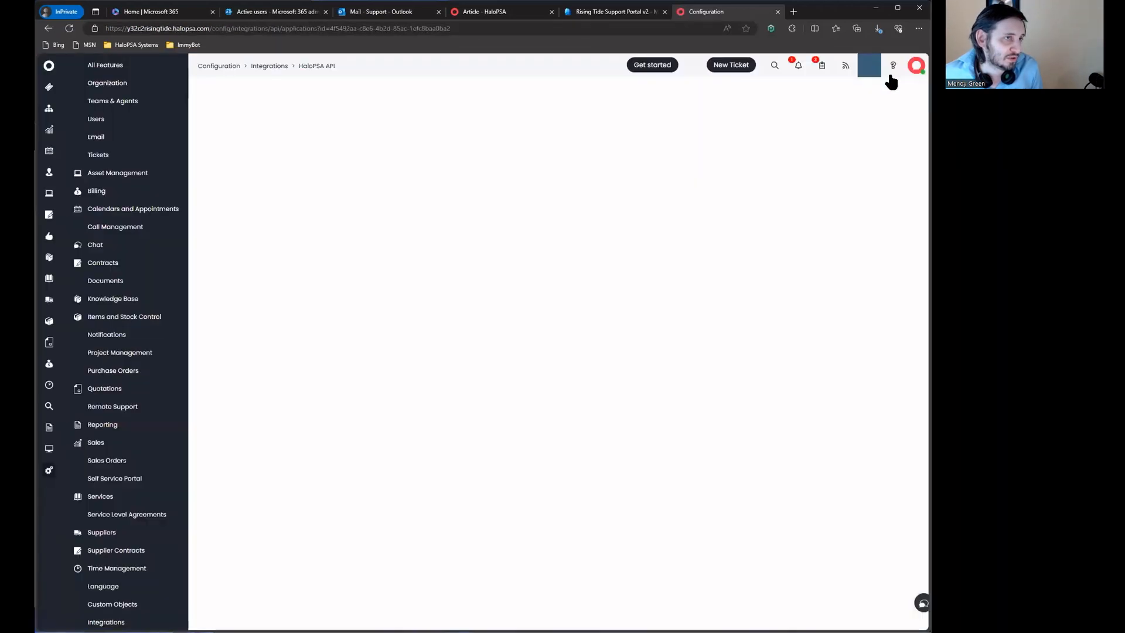
Open the End-User Portal in a new browser tab and log out of it to reach its login page.
{"action": "left_click", "coordinate": [893, 66]}
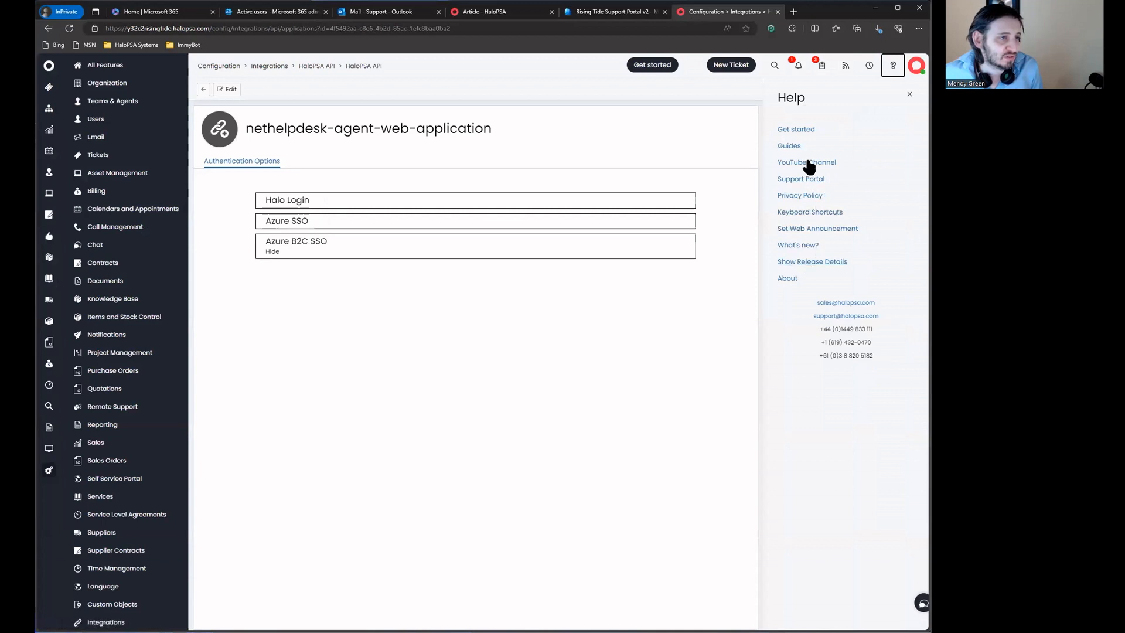
{"action": "left_click", "coordinate": [916, 66]}
{"action": "right_click", "coordinate": [817, 201]}
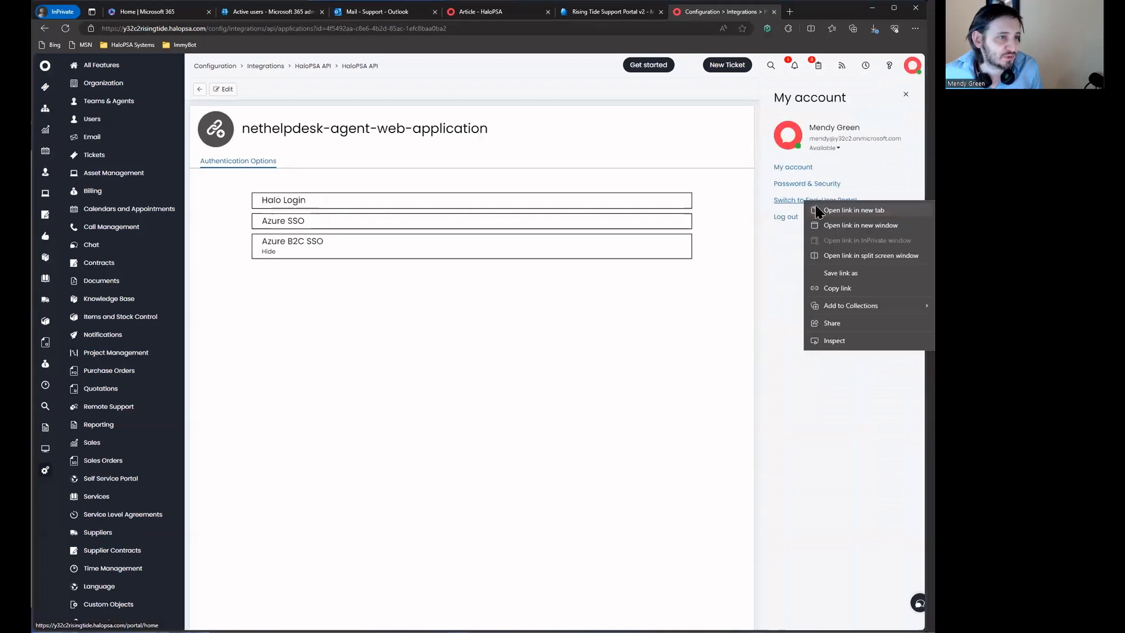
{"action": "left_click", "coordinate": [844, 210]}
{"action": "left_click", "coordinate": [762, 12]}
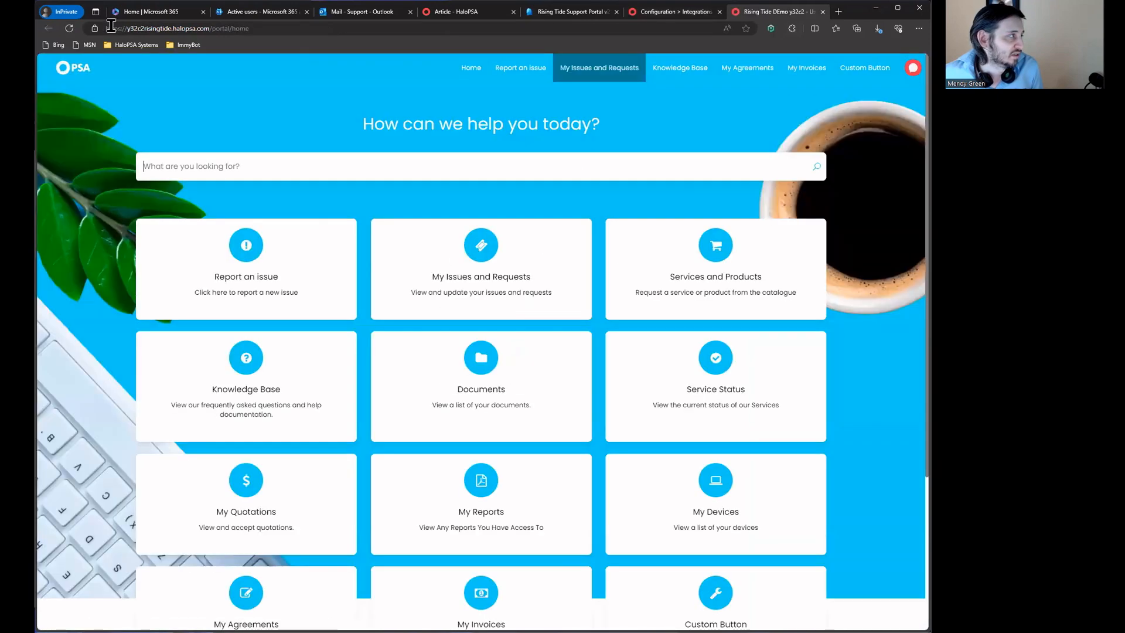
{"action": "left_click", "coordinate": [913, 68]}
{"action": "left_click", "coordinate": [787, 203]}
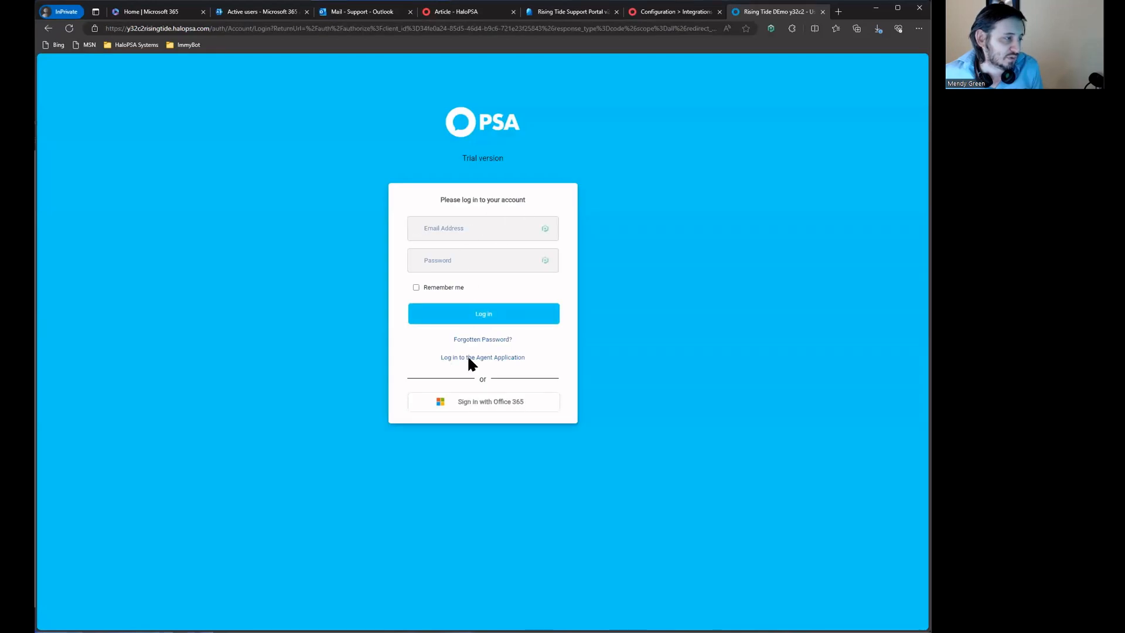
Edit the halo-user-portal application and set its Halo Login authentication option to Show button.
{"action": "left_click", "coordinate": [675, 17]}
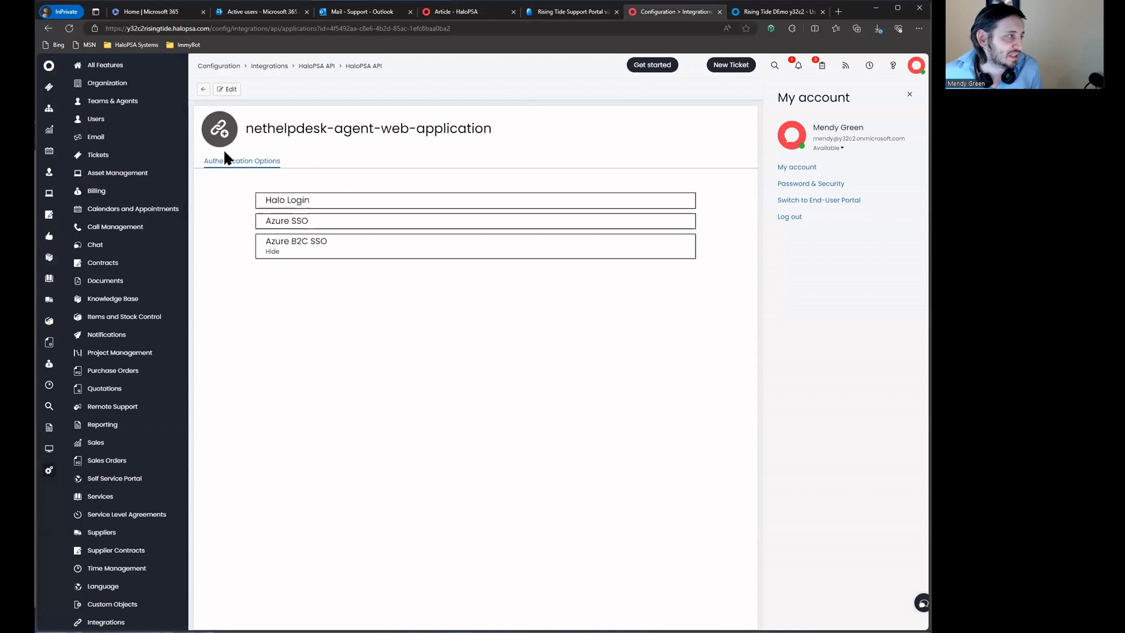
{"action": "left_click", "coordinate": [211, 90]}
{"action": "left_click", "coordinate": [276, 137]}
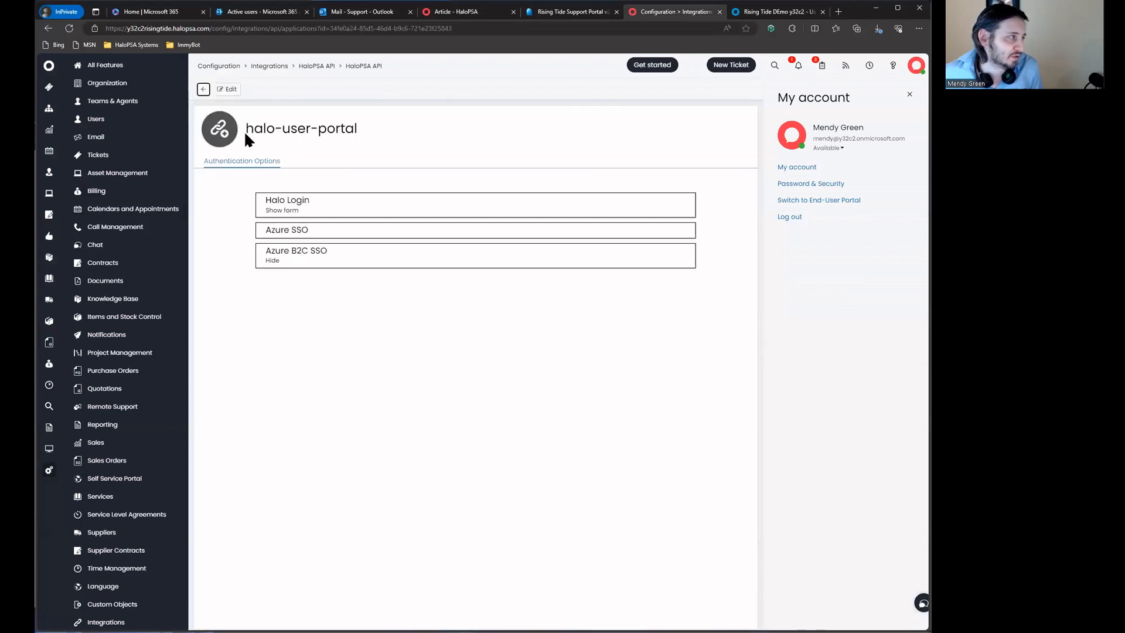
{"action": "left_click", "coordinate": [678, 205]}
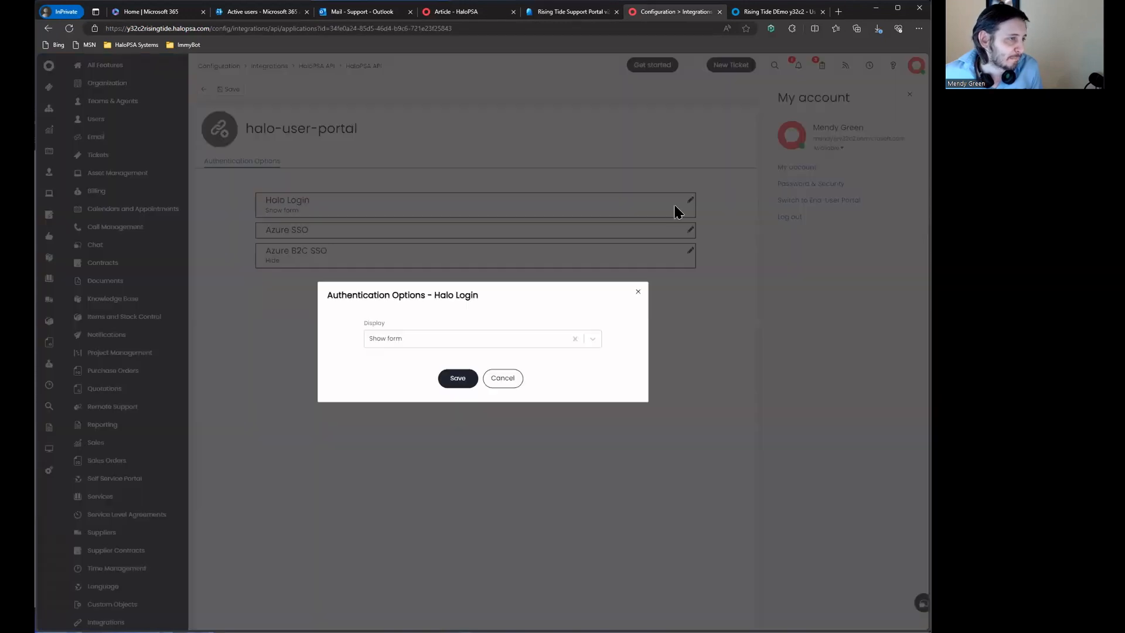
{"action": "left_click", "coordinate": [417, 336]}
{"action": "left_click", "coordinate": [419, 365]}
{"action": "left_click", "coordinate": [429, 355]}
{"action": "left_click", "coordinate": [469, 397]}
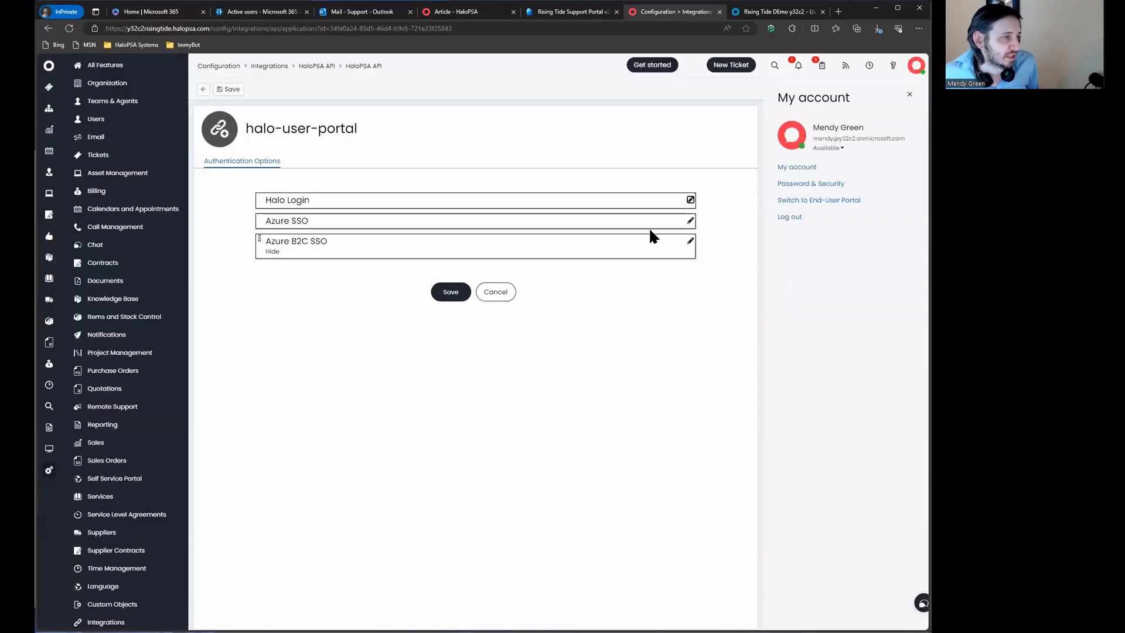
Override halo-user-portal's Azure SSO label with "Login to Entra ID", save, and check the reloaded portal login page.
{"action": "left_click", "coordinate": [689, 221]}
{"action": "left_click", "coordinate": [415, 305]}
{"action": "left_click", "coordinate": [410, 337]}
{"action": "left_click", "coordinate": [411, 356]}
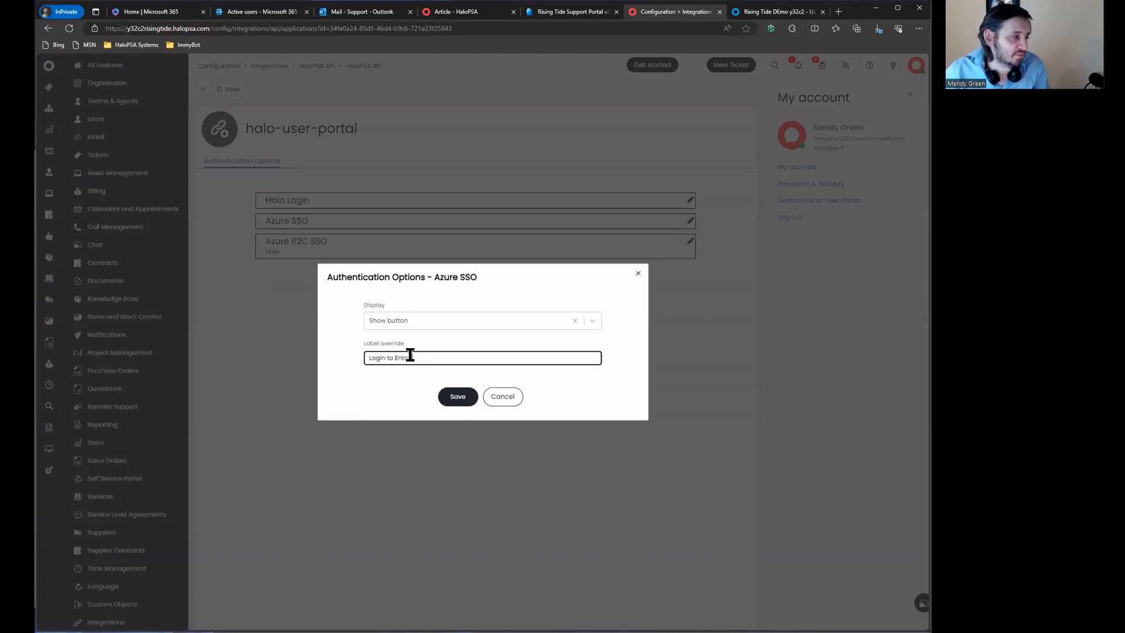
{"action": "type", "text": "Login to Entra ID"}
{"action": "left_click", "coordinate": [458, 397]}
{"action": "left_click", "coordinate": [448, 291]}
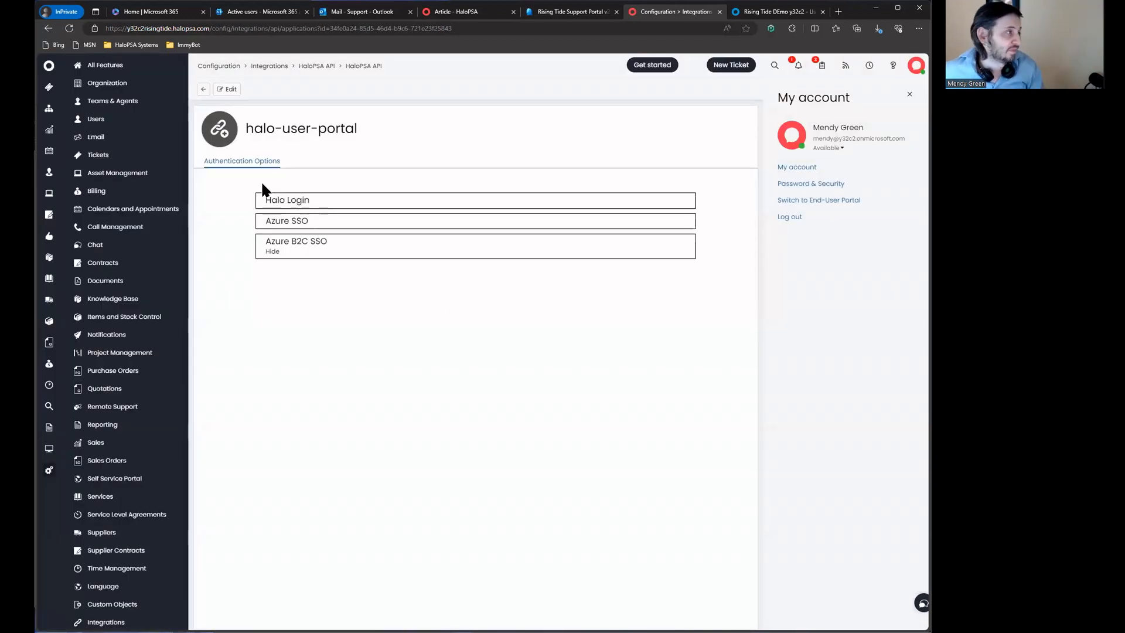
{"action": "left_click", "coordinate": [778, 13]}
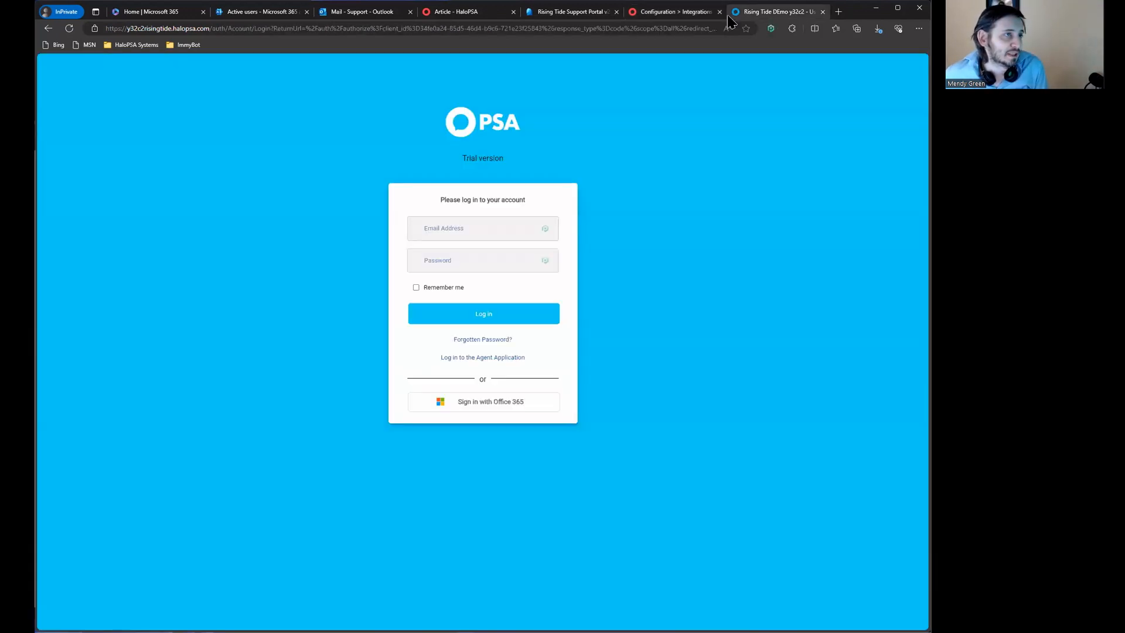
{"action": "left_click", "coordinate": [69, 28]}
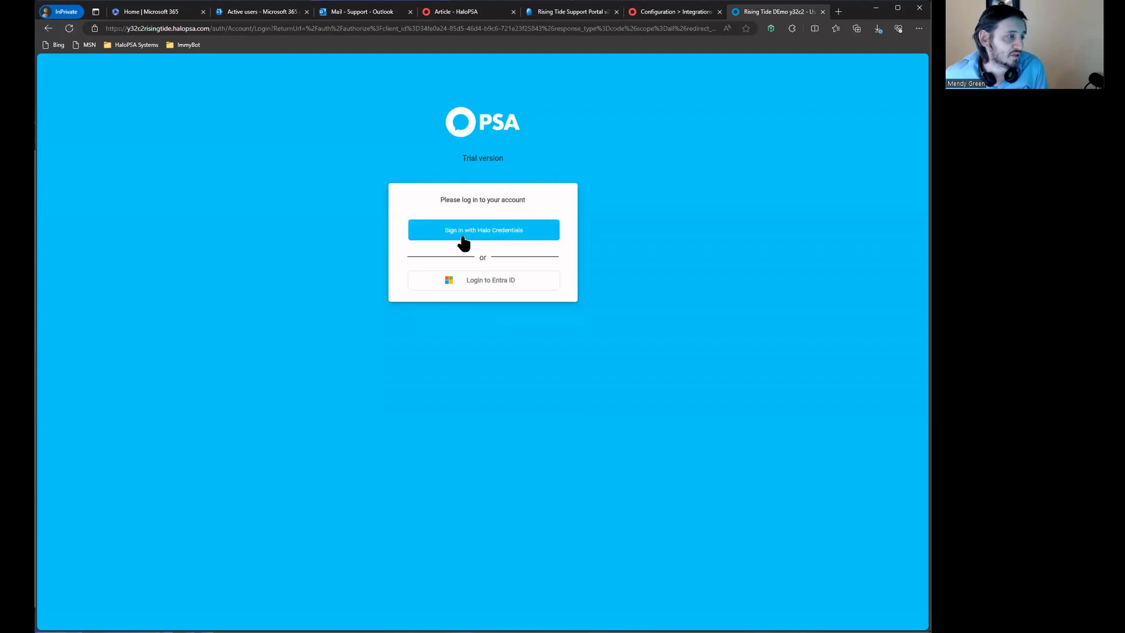
Override halo-user-portal's Halo Login label with "Direct Support Login", save, and check the portal login page.
{"action": "left_click", "coordinate": [692, 12]}
{"action": "left_click", "coordinate": [228, 89]}
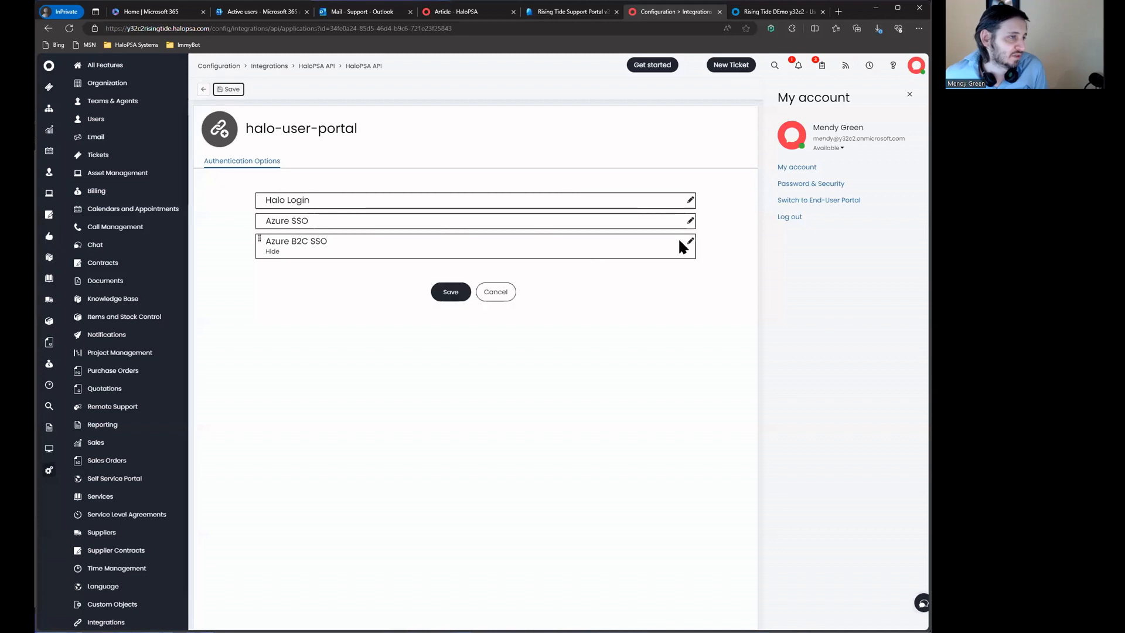
{"action": "left_click", "coordinate": [691, 201]}
{"action": "left_click", "coordinate": [450, 354]}
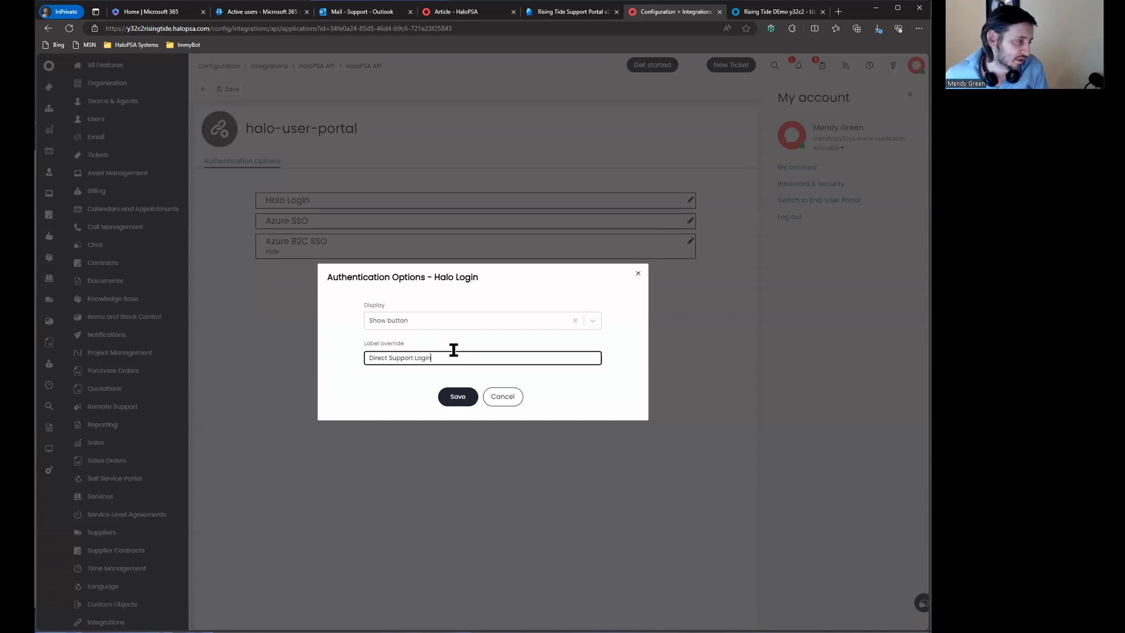
{"action": "left_click", "coordinate": [458, 396]}
{"action": "left_click", "coordinate": [454, 292]}
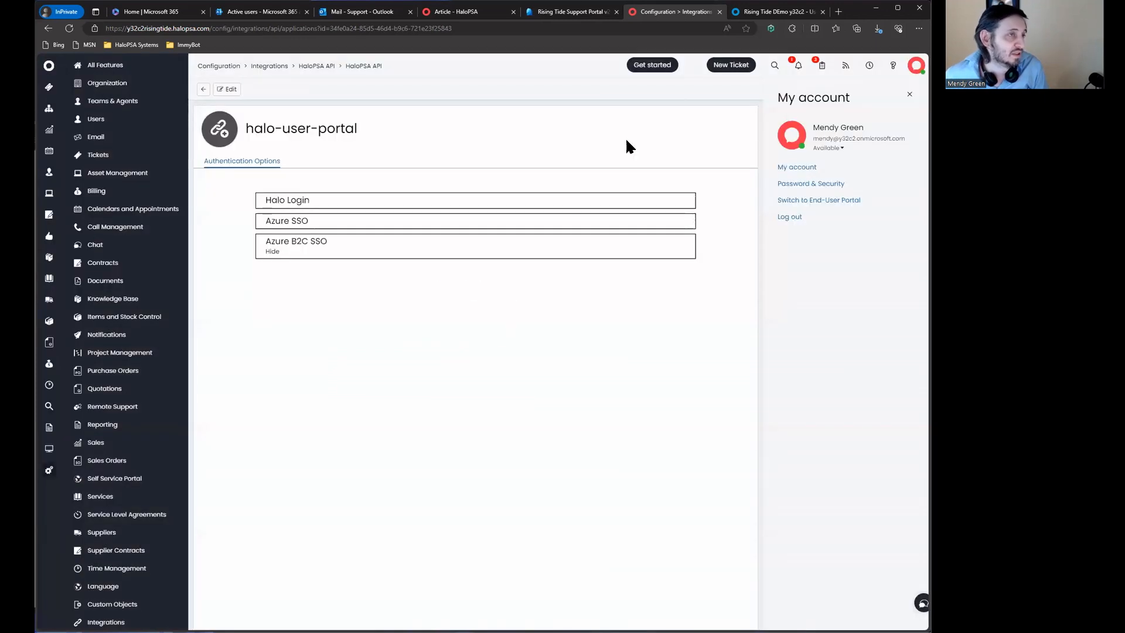
{"action": "left_click", "coordinate": [751, 13]}
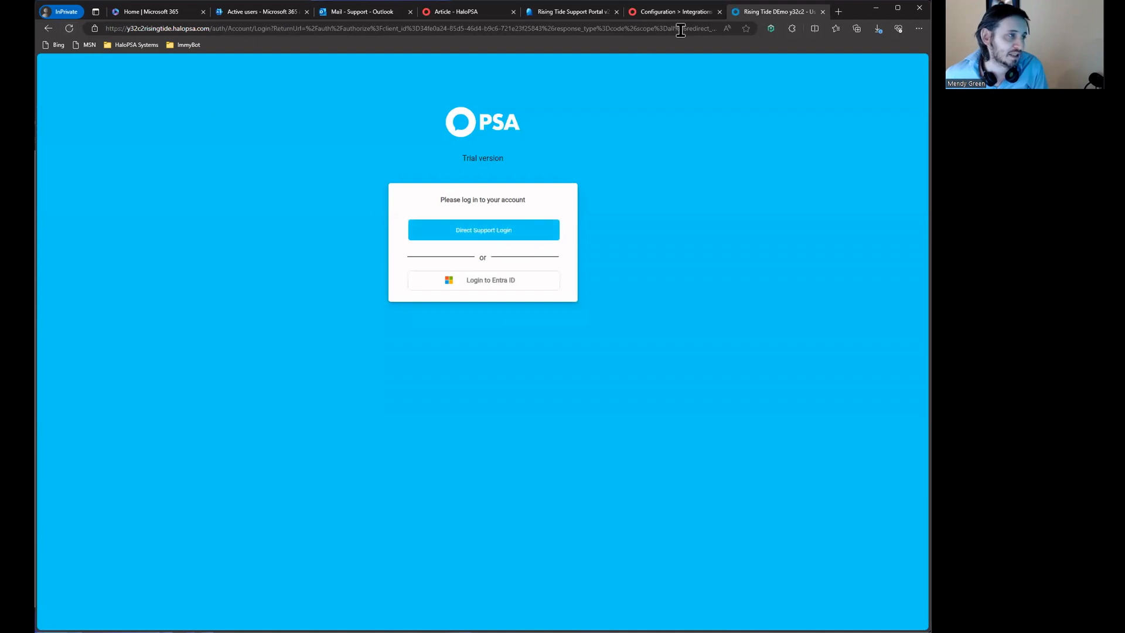
Change the label override of halo-user-portal's Halo Login option to "Rising Tide Portal Login".
{"action": "left_click", "coordinate": [675, 12]}
{"action": "left_click", "coordinate": [225, 92]}
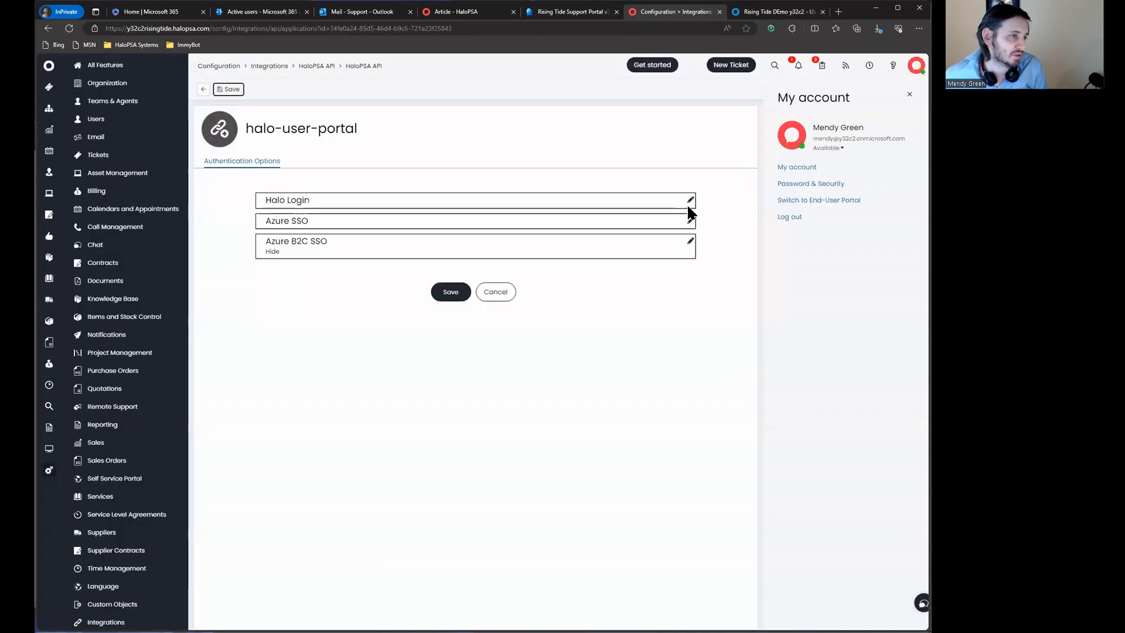
{"action": "left_click", "coordinate": [690, 200]}
{"action": "left_click", "coordinate": [446, 359]}
{"action": "triple_click", "coordinate": [447, 359]}
{"action": "type", "text": "Rising Tide P"}
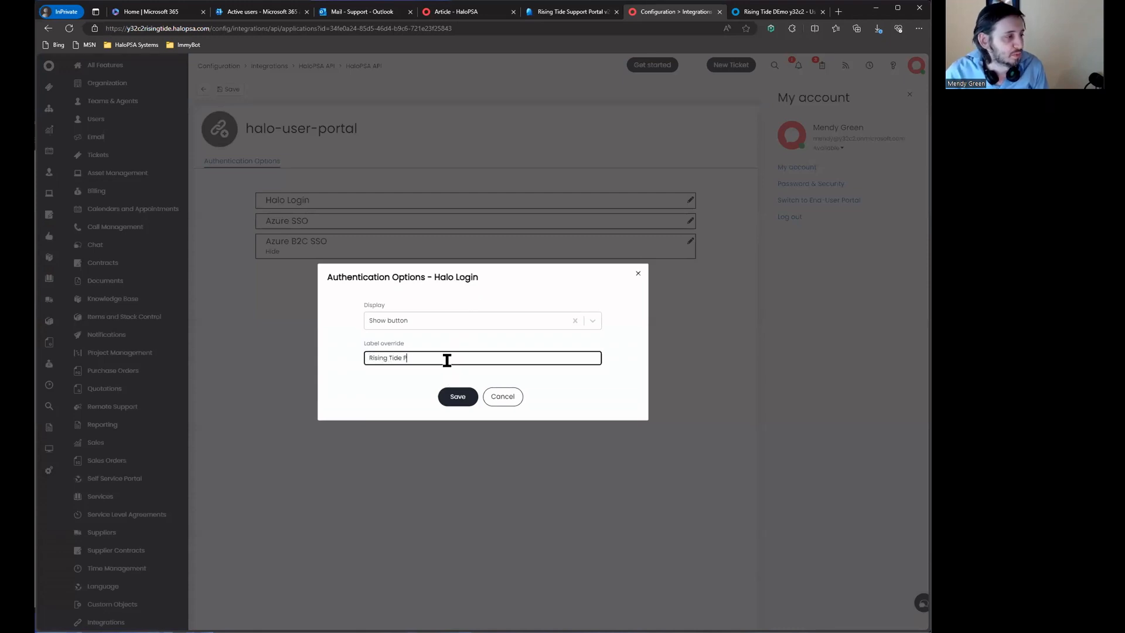
{"action": "type", "text": "ortal Login"}
{"action": "key", "text": "Return"}
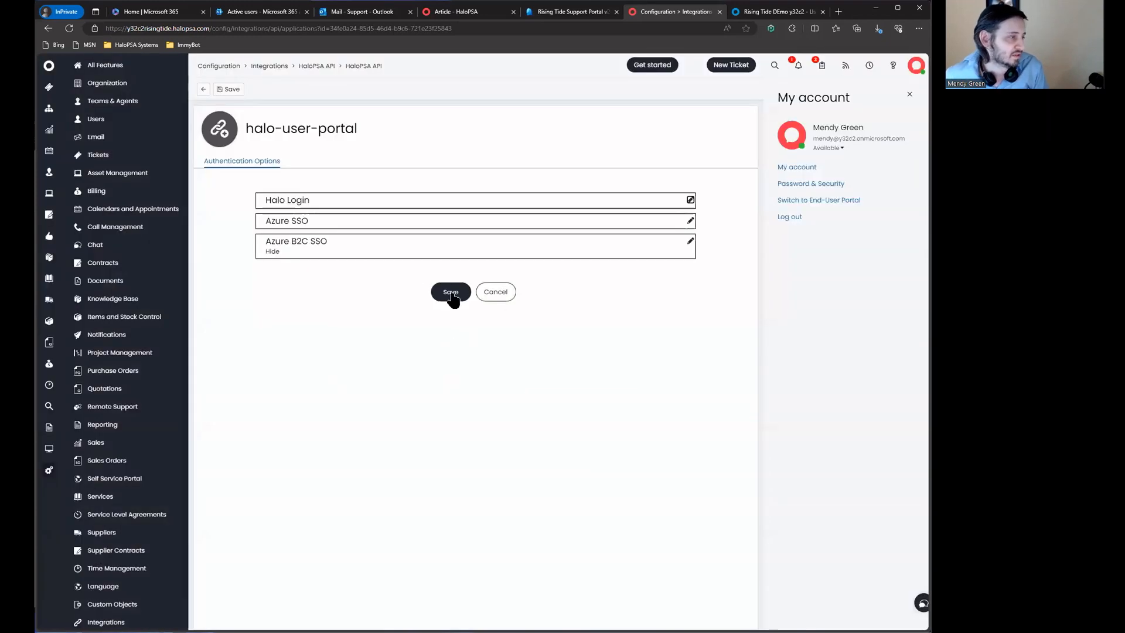
Change halo-user-portal's Azure SSO label override to "Login with Work Email" and save the application.
{"action": "left_click", "coordinate": [690, 221]}
{"action": "left_click", "coordinate": [453, 359]}
{"action": "triple_click", "coordinate": [452, 359]}
{"action": "type", "text": "Login with W"}
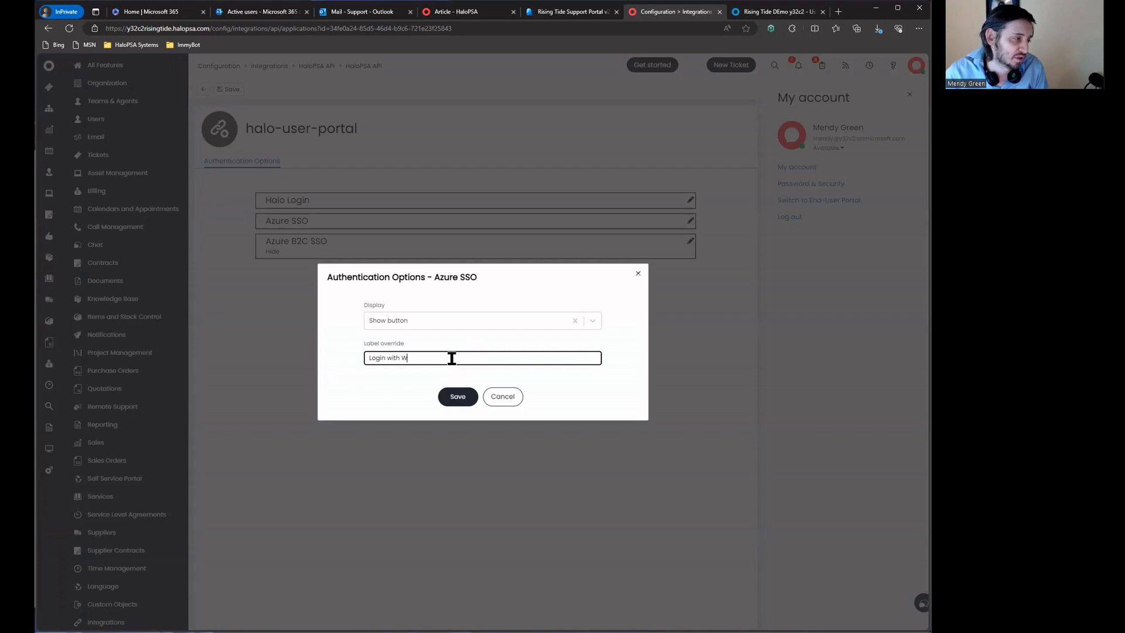
{"action": "type", "text": "ork Email"}
{"action": "key", "text": "Return"}
{"action": "left_click", "coordinate": [444, 294]}
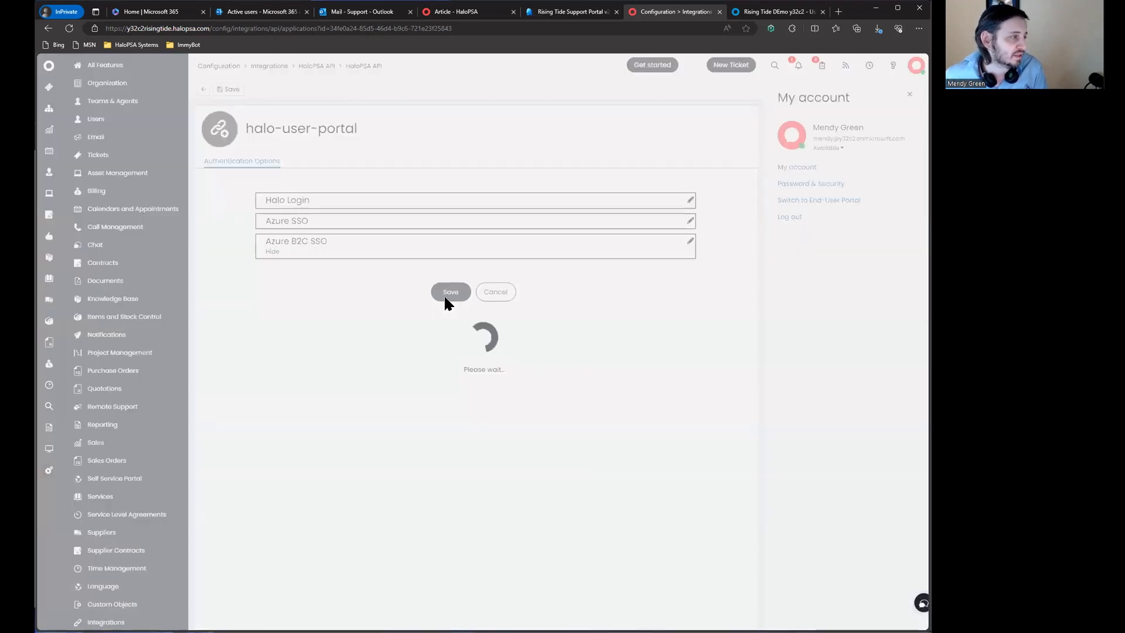
Check the login options on the End-User Portal's login page and return to the list of API applications.
{"action": "left_click", "coordinate": [777, 12]}
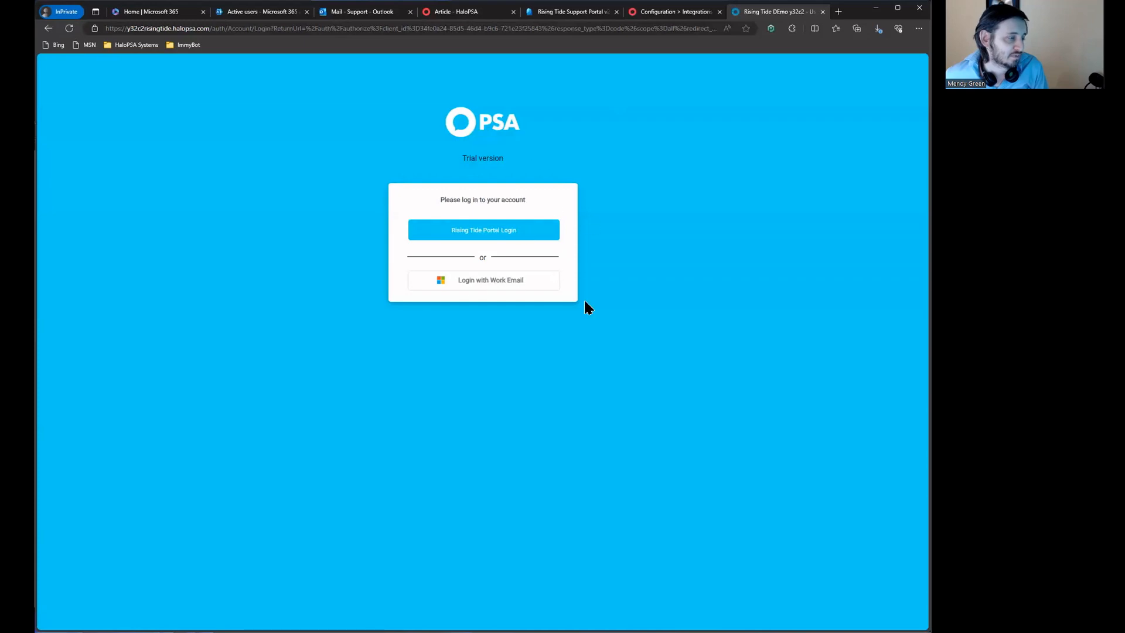
{"action": "left_click", "coordinate": [668, 12]}
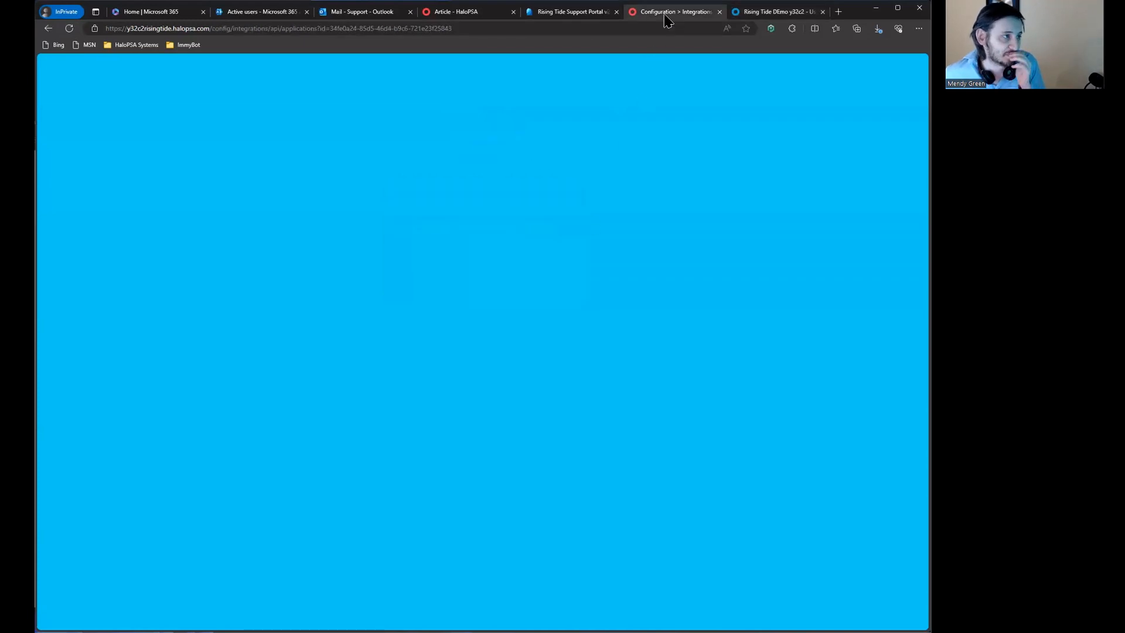
{"action": "left_click", "coordinate": [203, 89]}
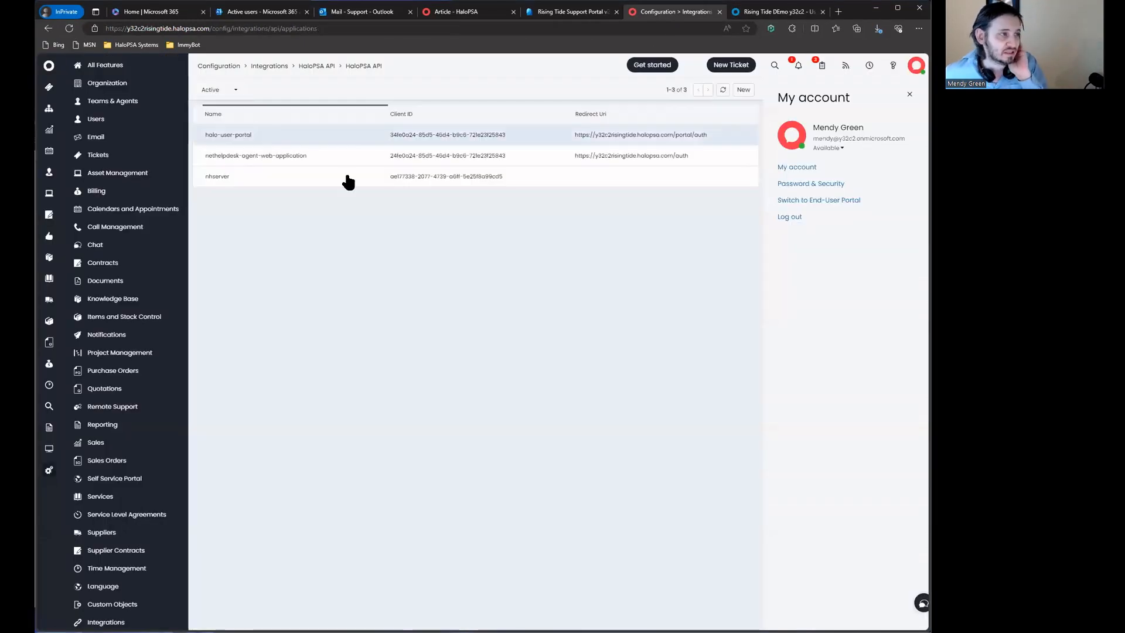